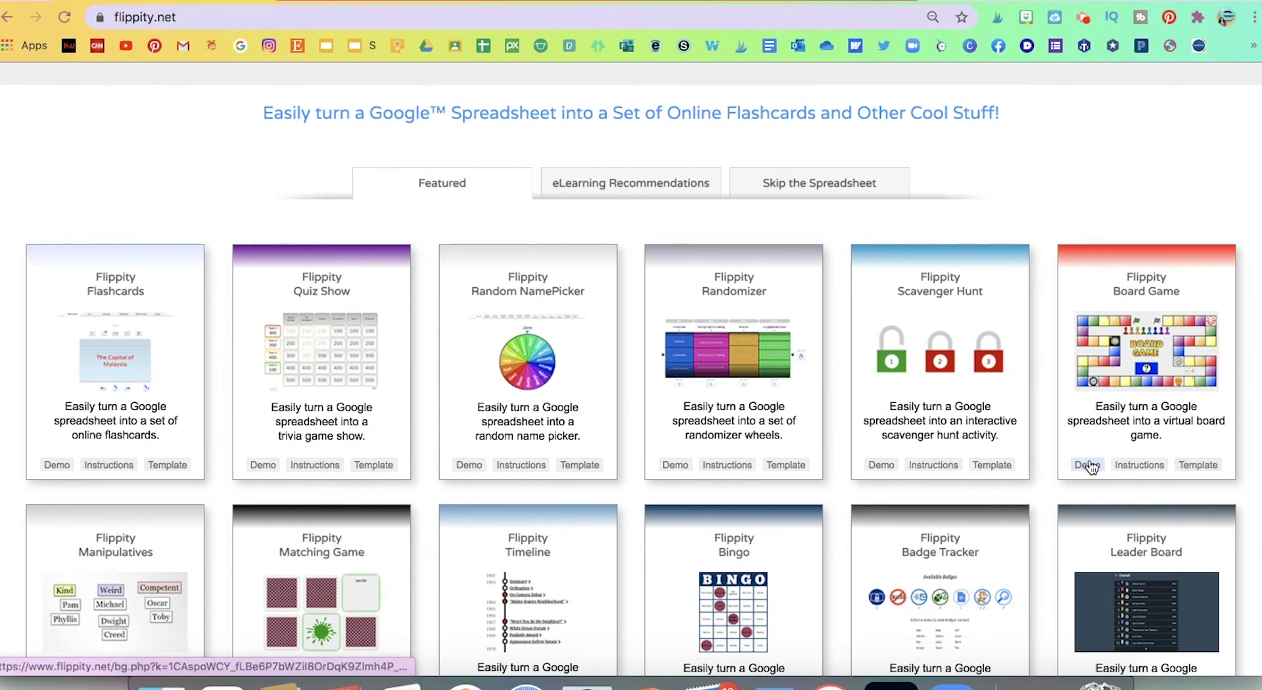
# Step: Review the instructions for making a Flippity Board Game, and return to the Flippity home page
pyautogui.click(1139, 466)
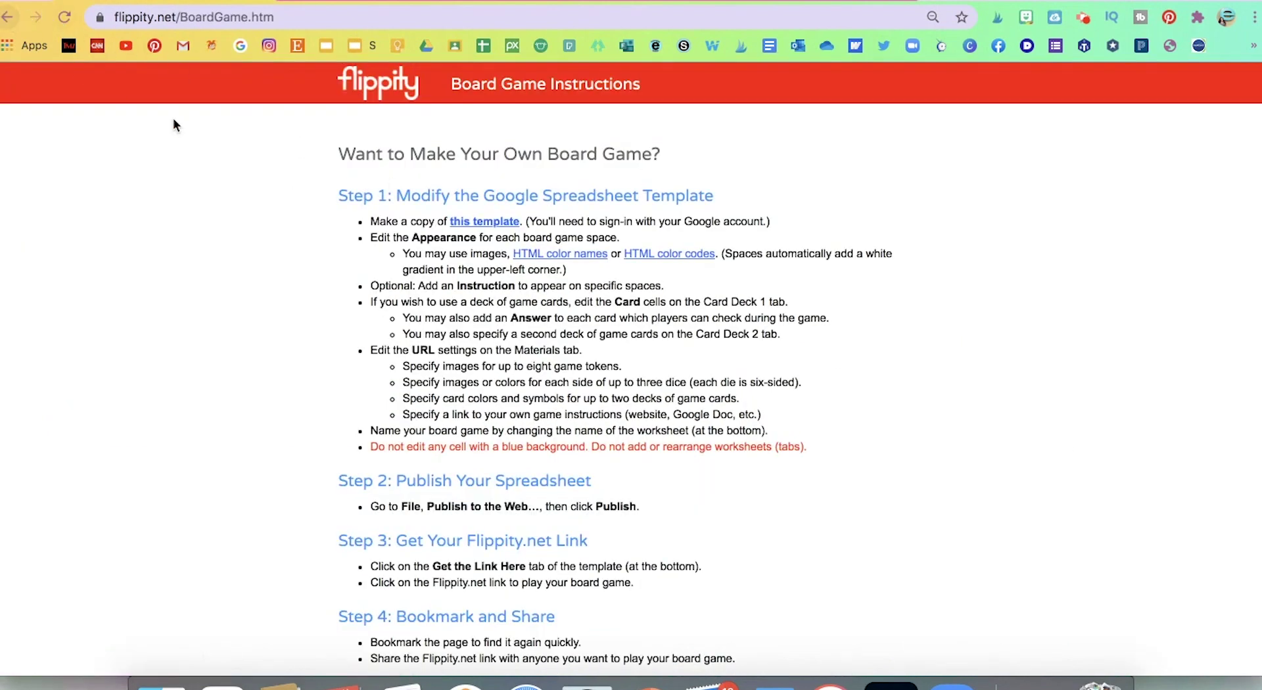
pyautogui.scroll(-3, 350, 394)
pyautogui.scroll(2, 345, 395)
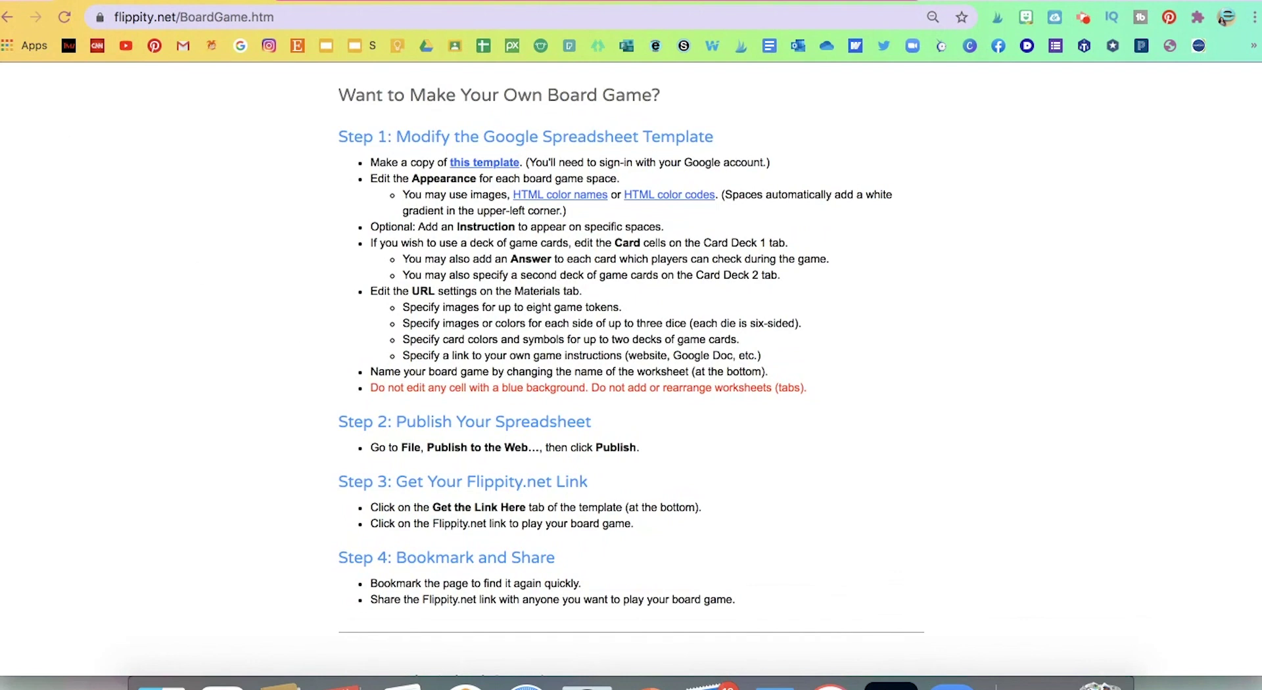
pyautogui.click(7, 16)
pyautogui.moveTo(1191, 435)
pyautogui.mouseDown()
pyautogui.moveTo(1186, 492)
pyautogui.moveTo(1187, 439)
pyautogui.mouseUp()
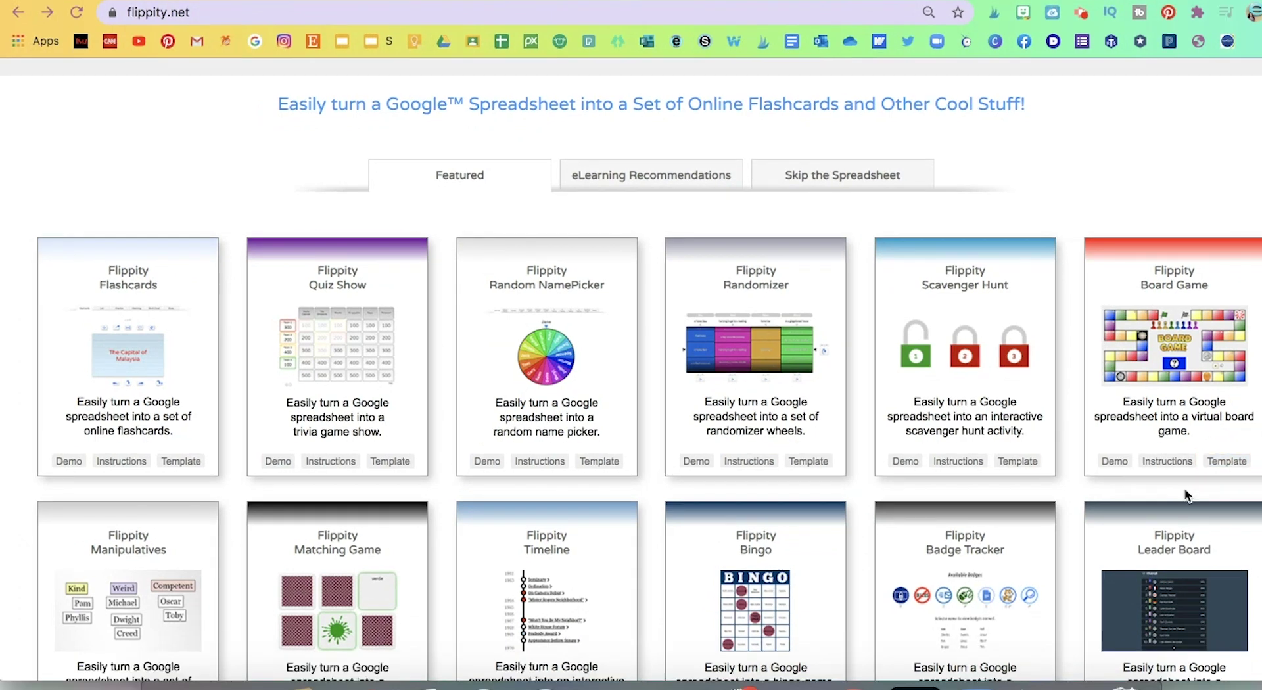
# Step: Make a personal Google Sheets copy of the Flippity.net Board Game Template
pyautogui.click(1226, 460)
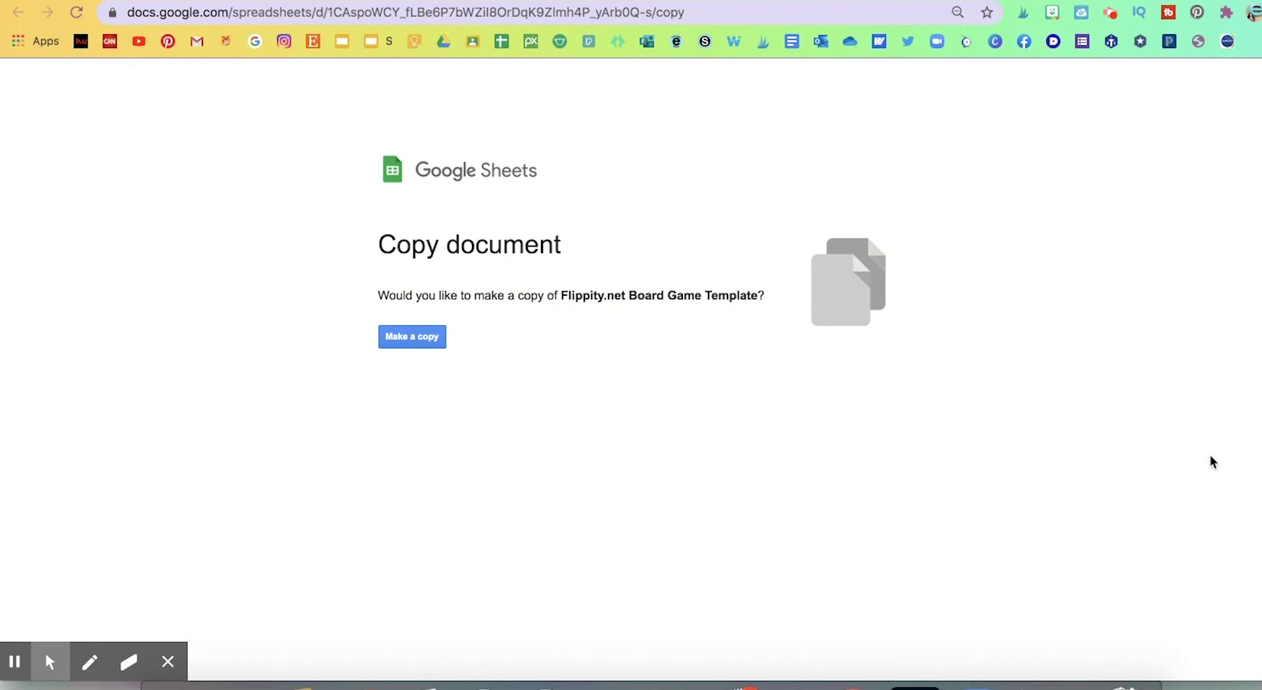
pyautogui.click(410, 347)
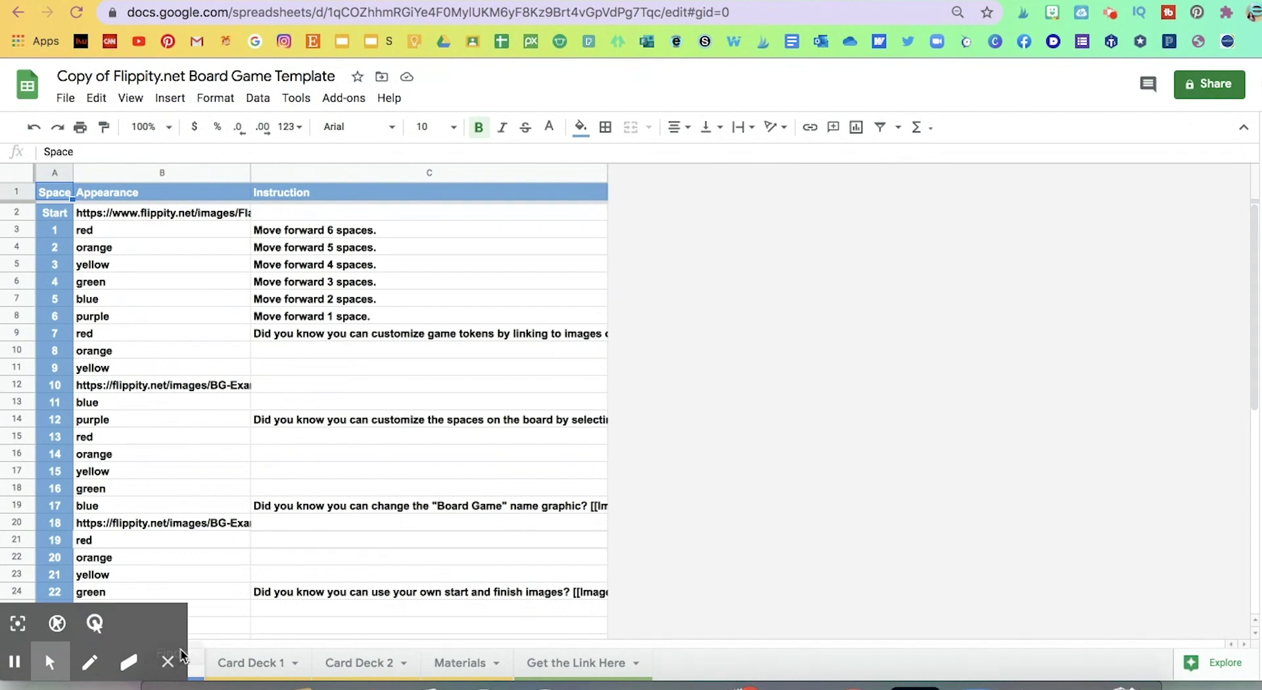
pyautogui.click(169, 663)
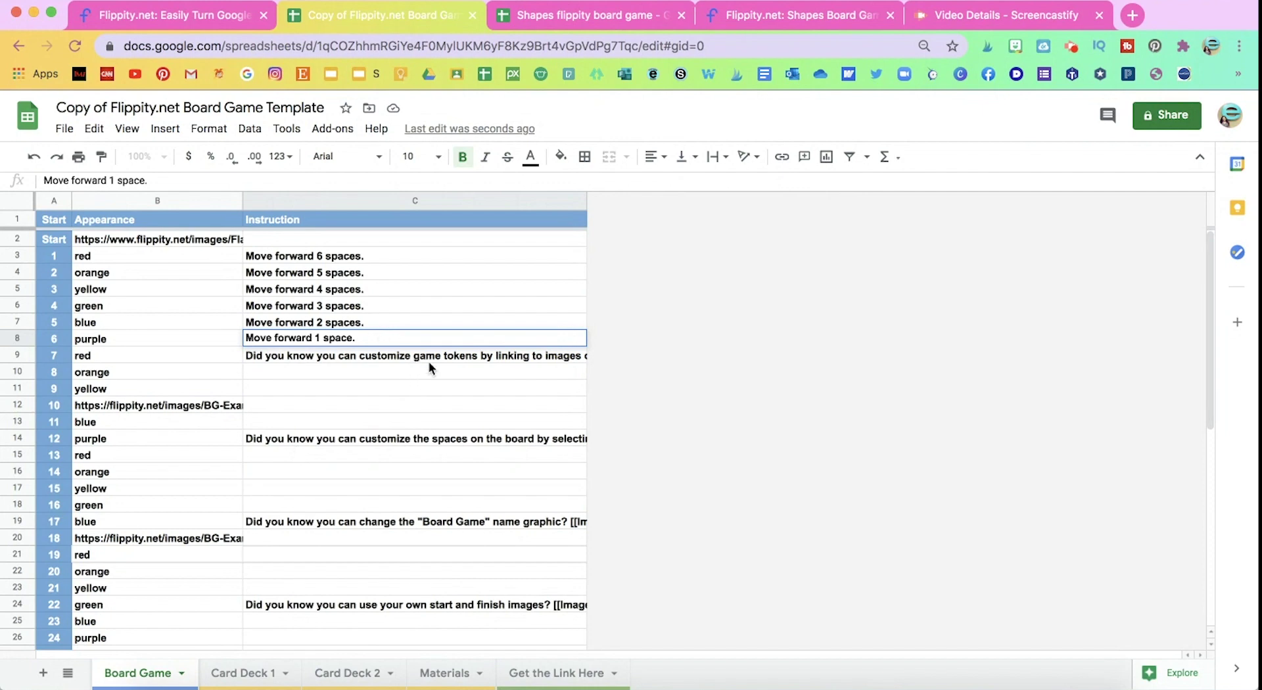
# Step: Publish the entire board game spreadsheet to the web as a web page
pyautogui.press('Escape')
pyautogui.click(66, 129)
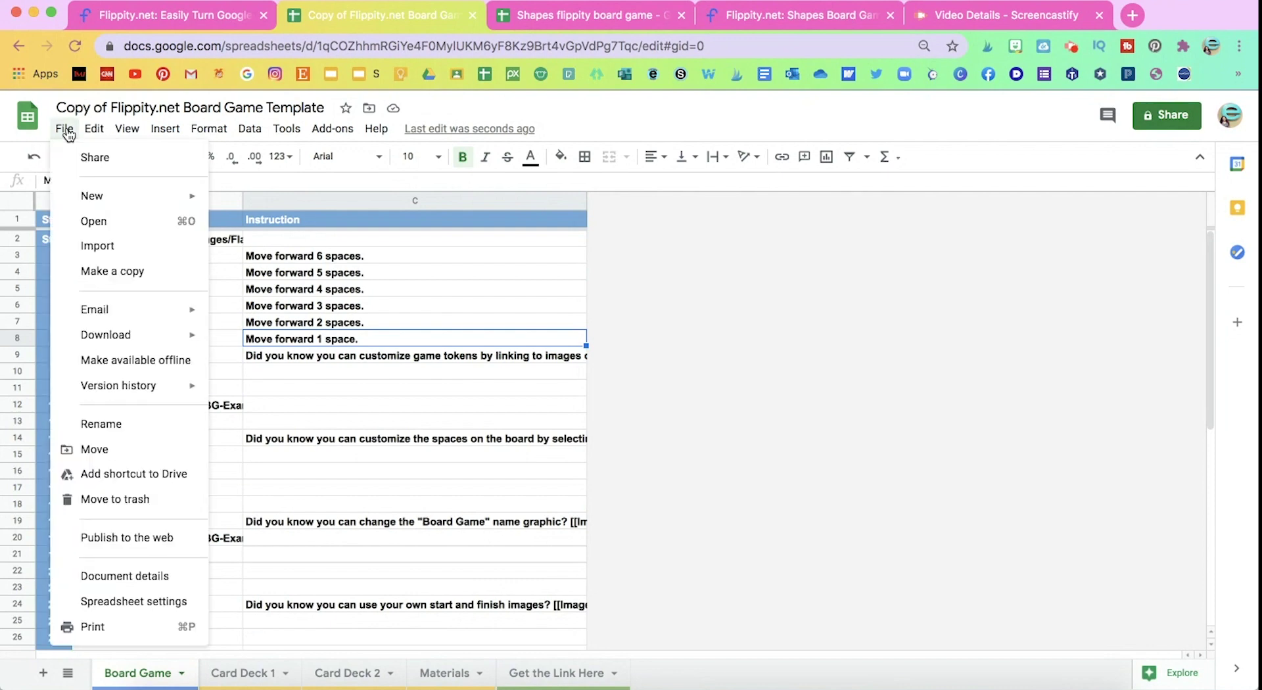
pyautogui.click(146, 538)
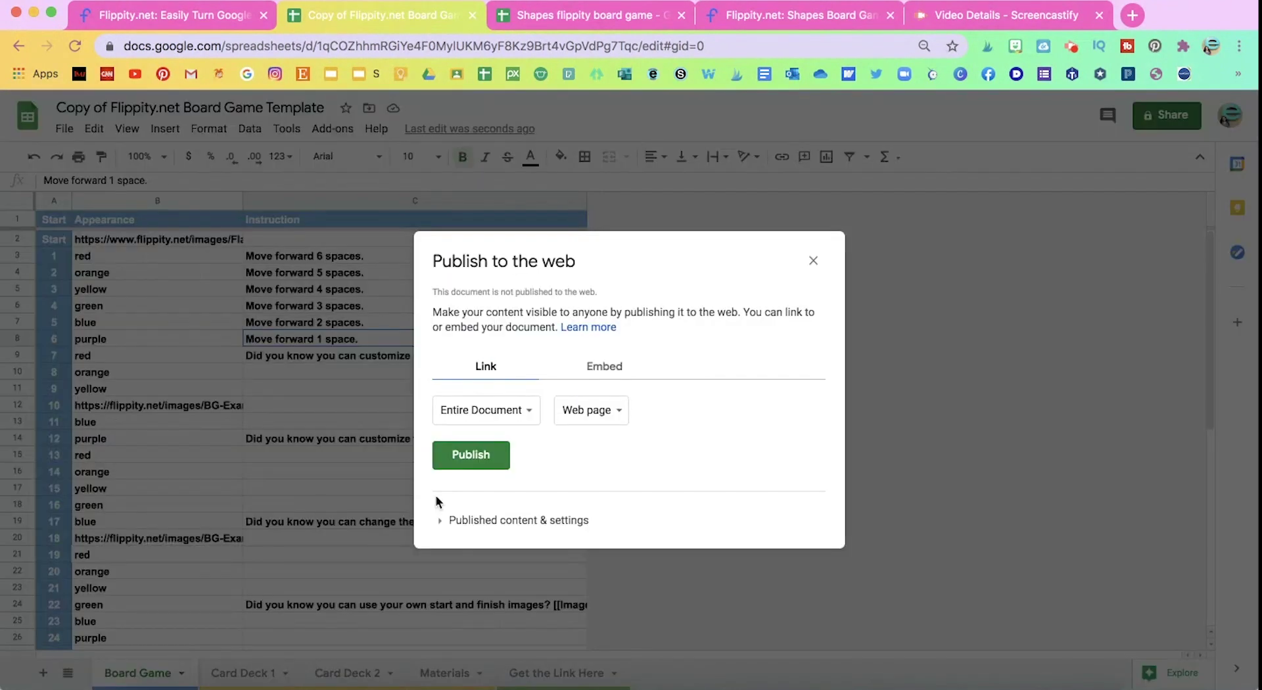
pyautogui.click(475, 460)
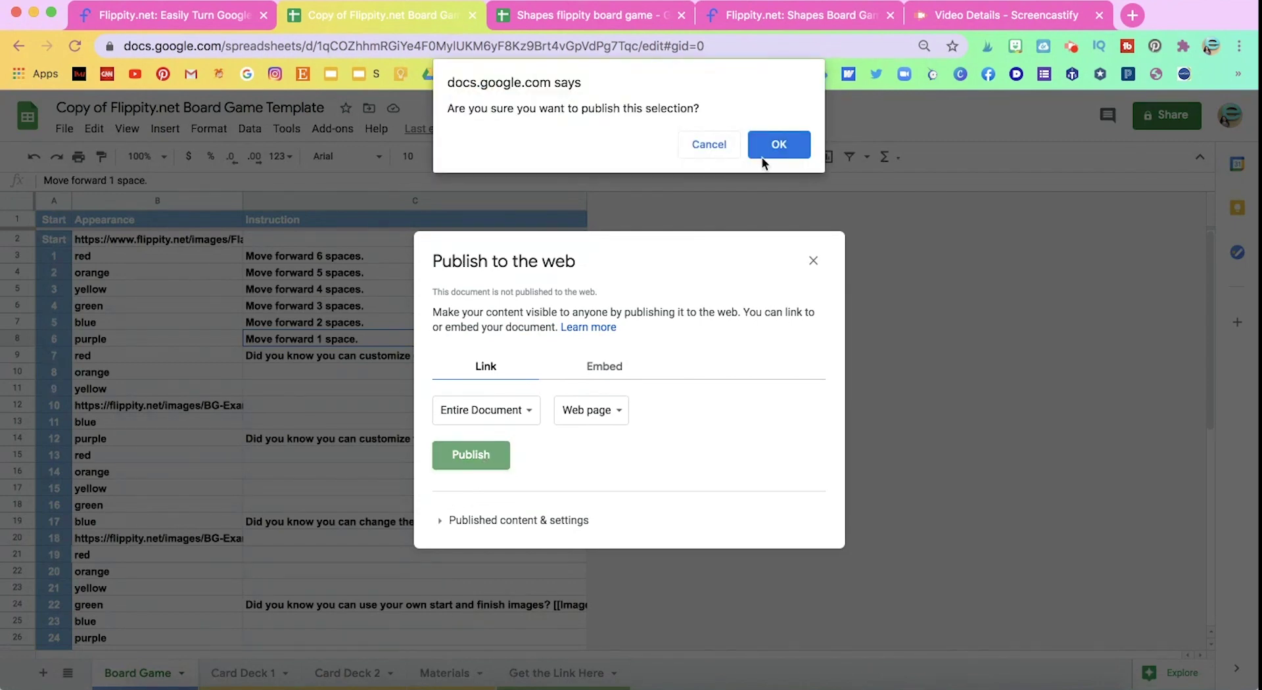
pyautogui.click(777, 146)
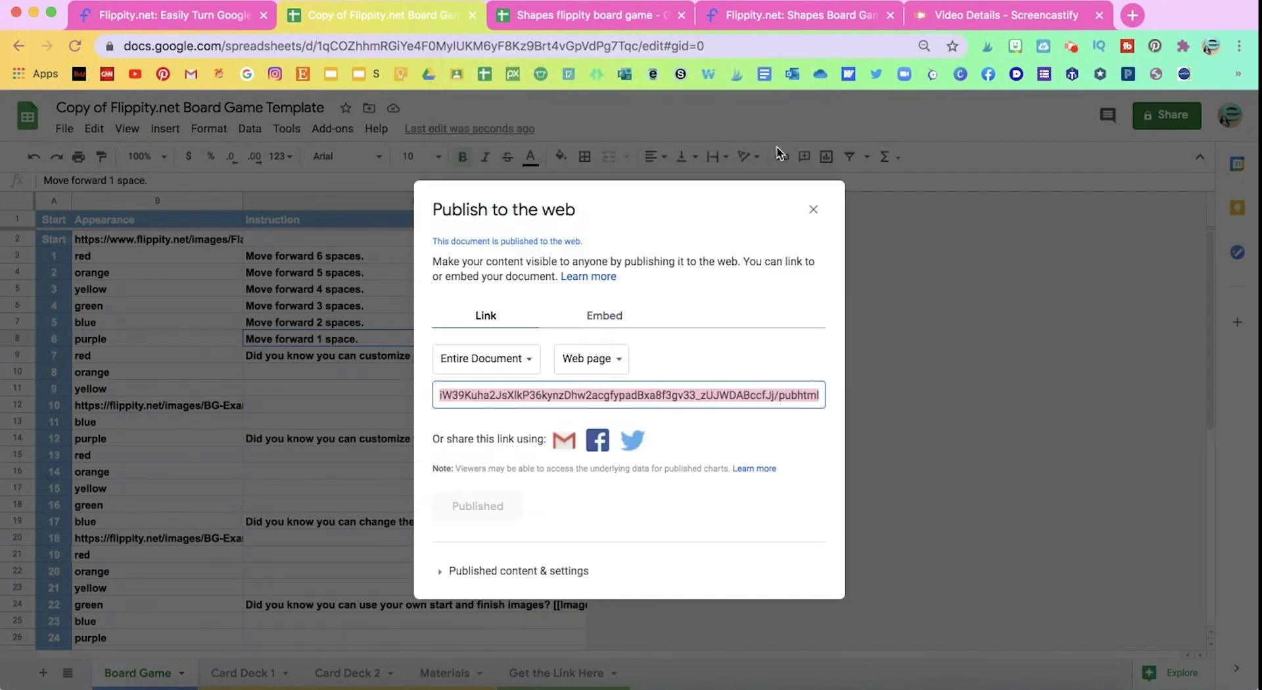
pyautogui.click(813, 211)
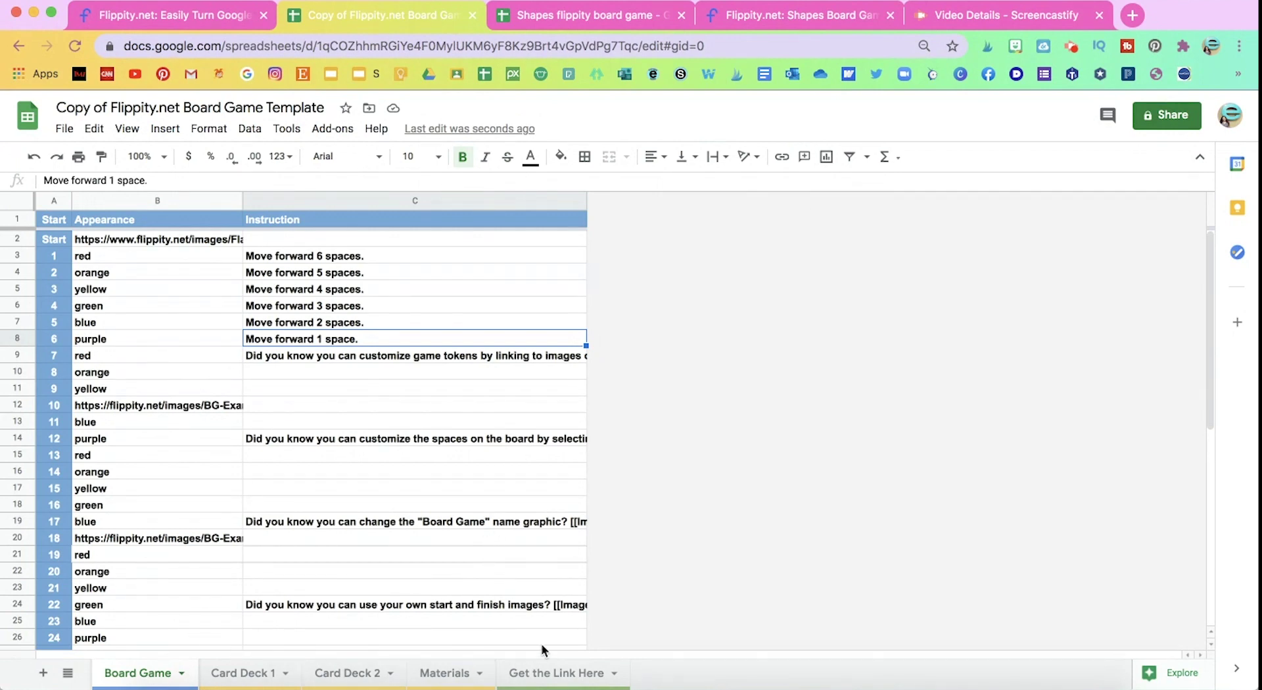
# Step: Open the playable board game through its Flippity link on the spreadsheet's Get the Link Here sheet
pyautogui.click(614, 680)
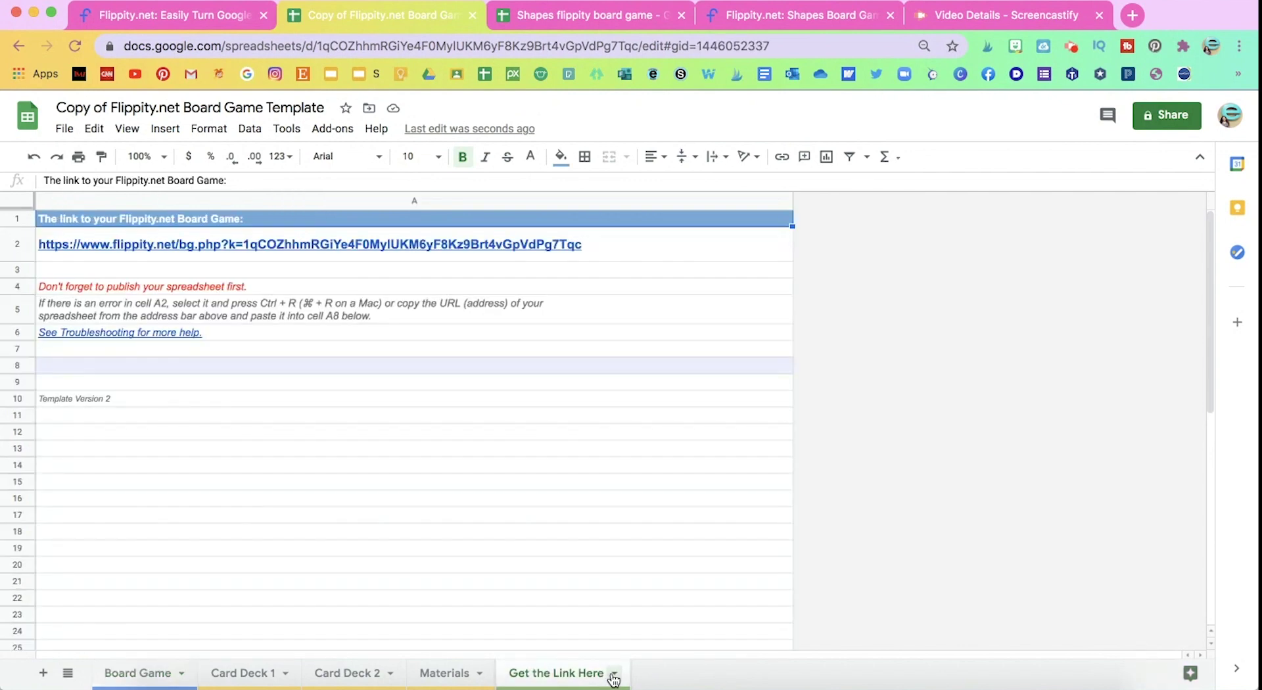
pyautogui.moveTo(325, 246)
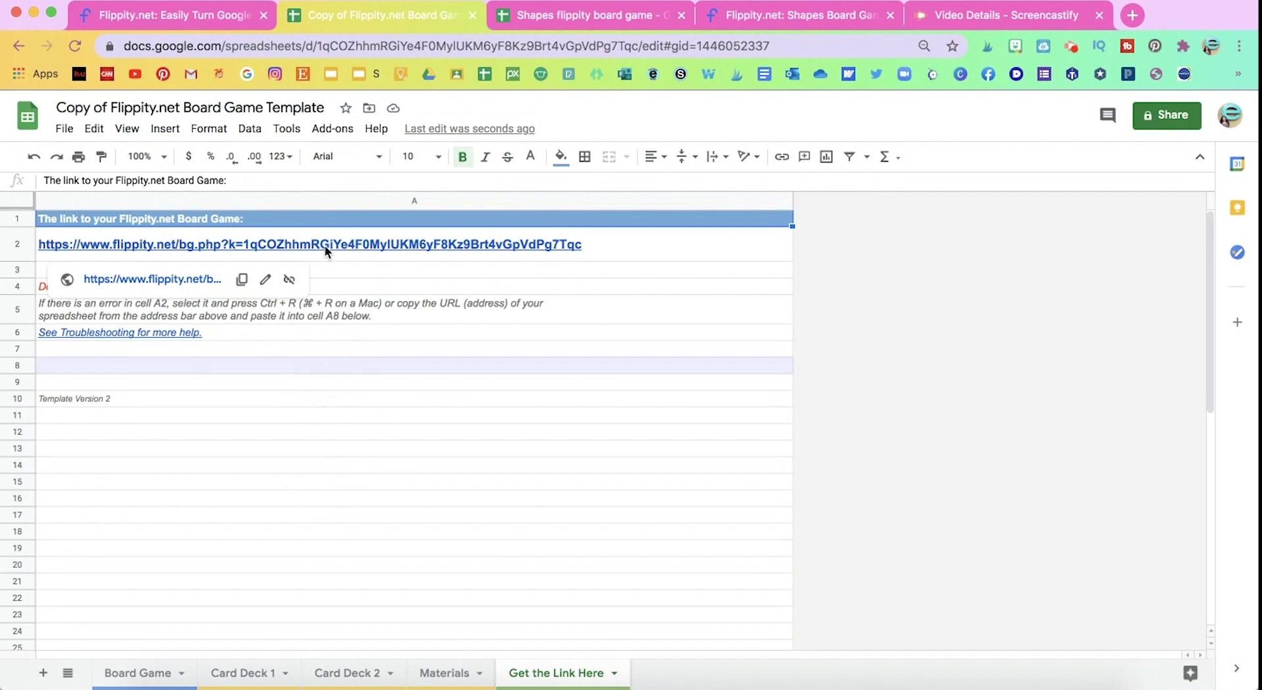
pyautogui.click(172, 280)
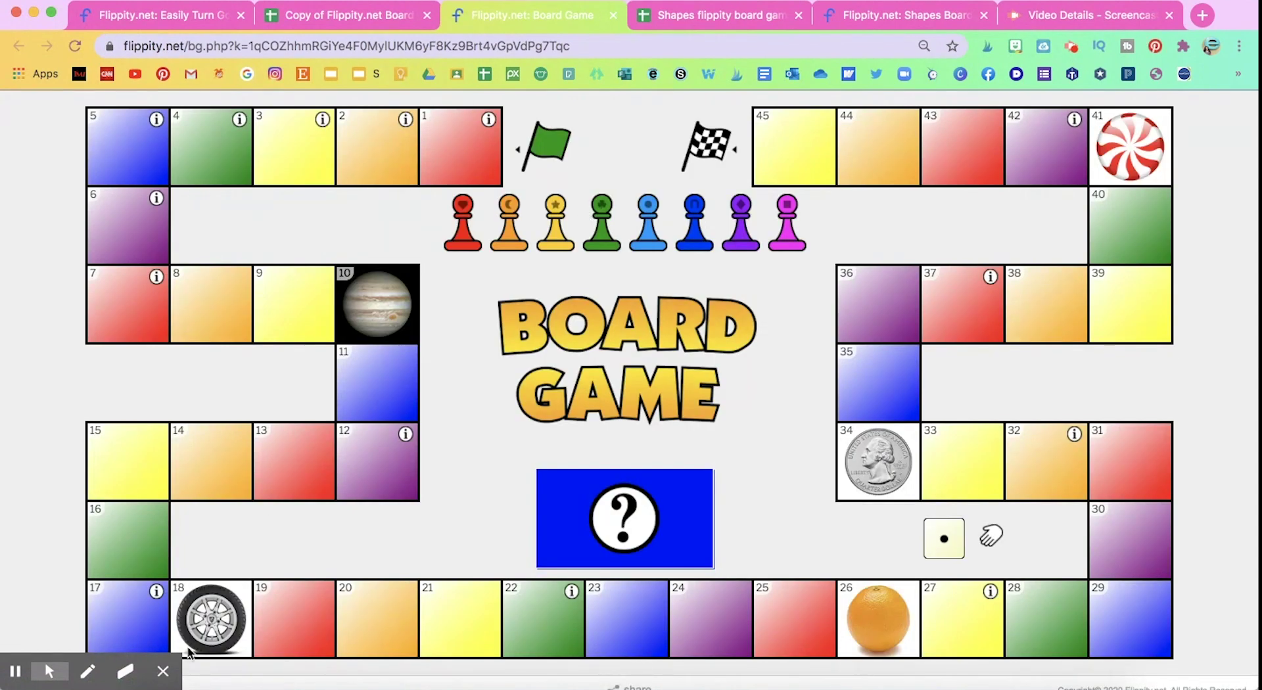
pyautogui.click(163, 671)
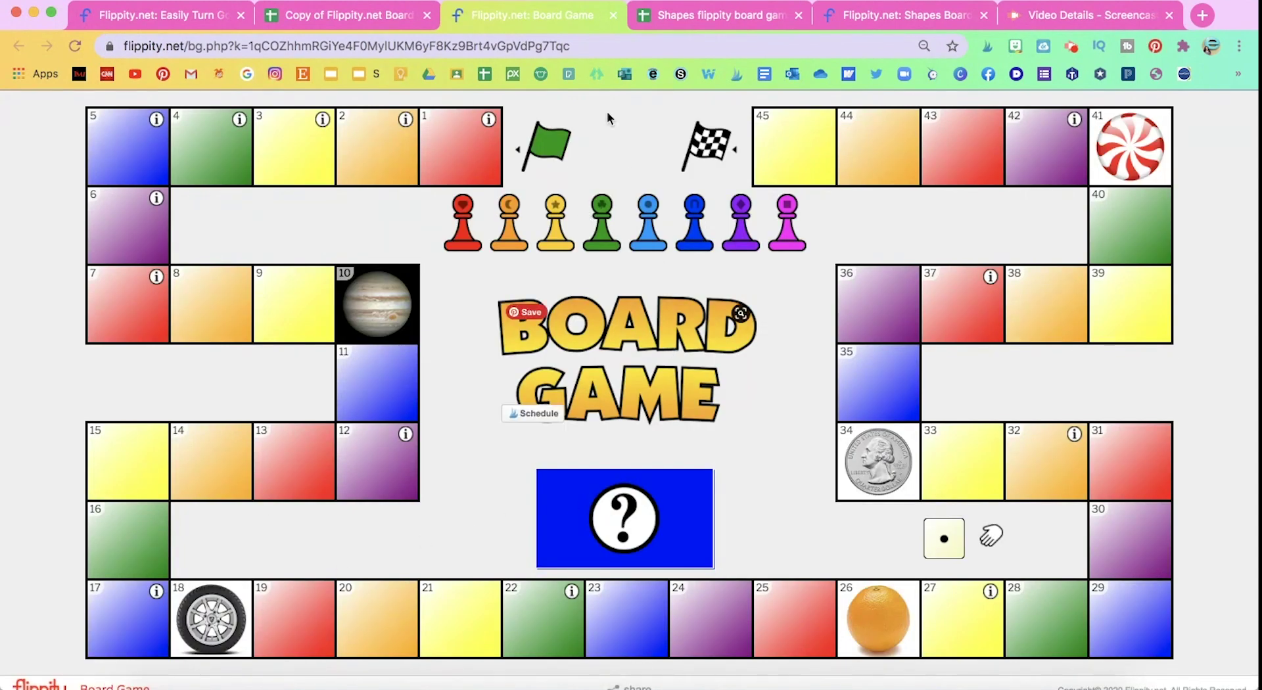
# Step: Compare the Board Game sheet's settings with the playable board, and inspect the image addresses for Start and space 10
pyautogui.click(332, 17)
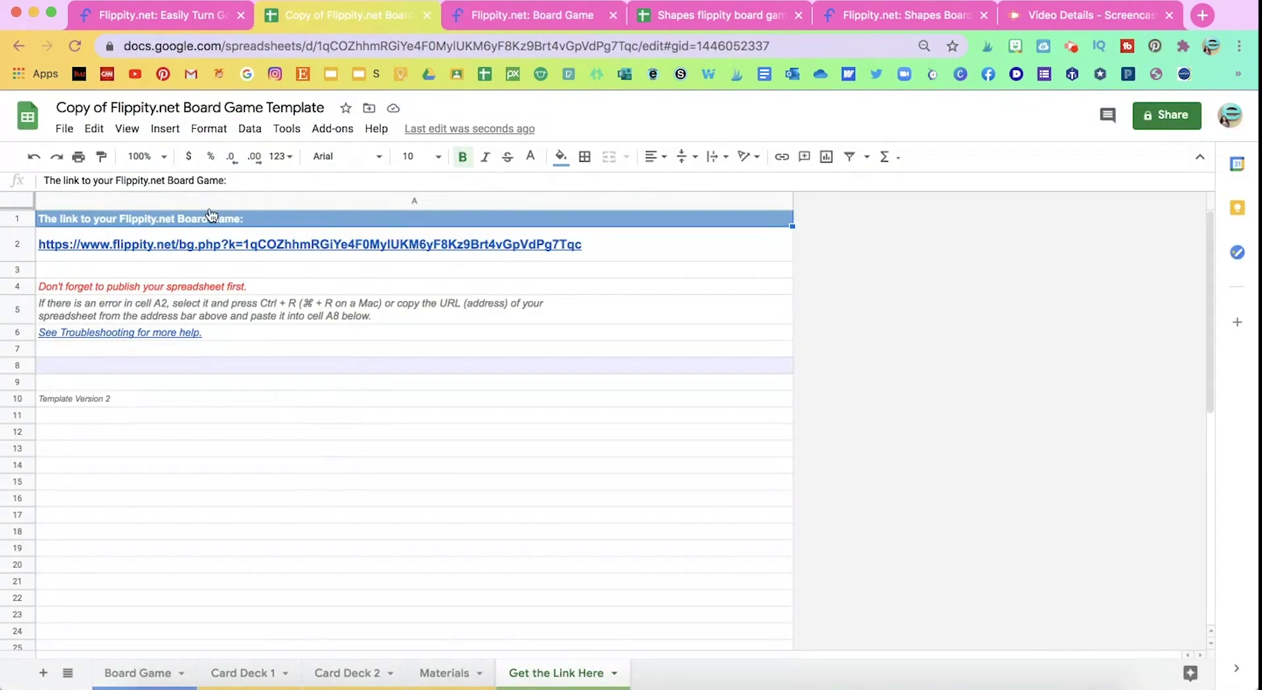
pyautogui.click(138, 672)
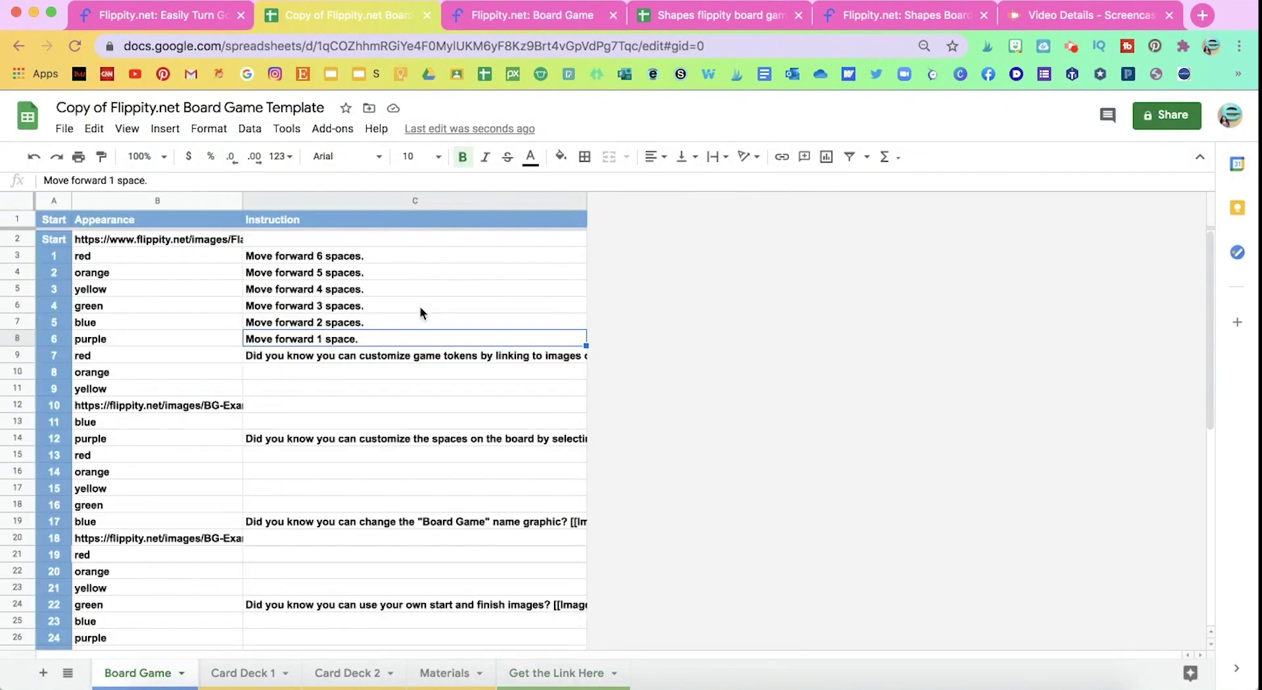
pyautogui.click(546, 20)
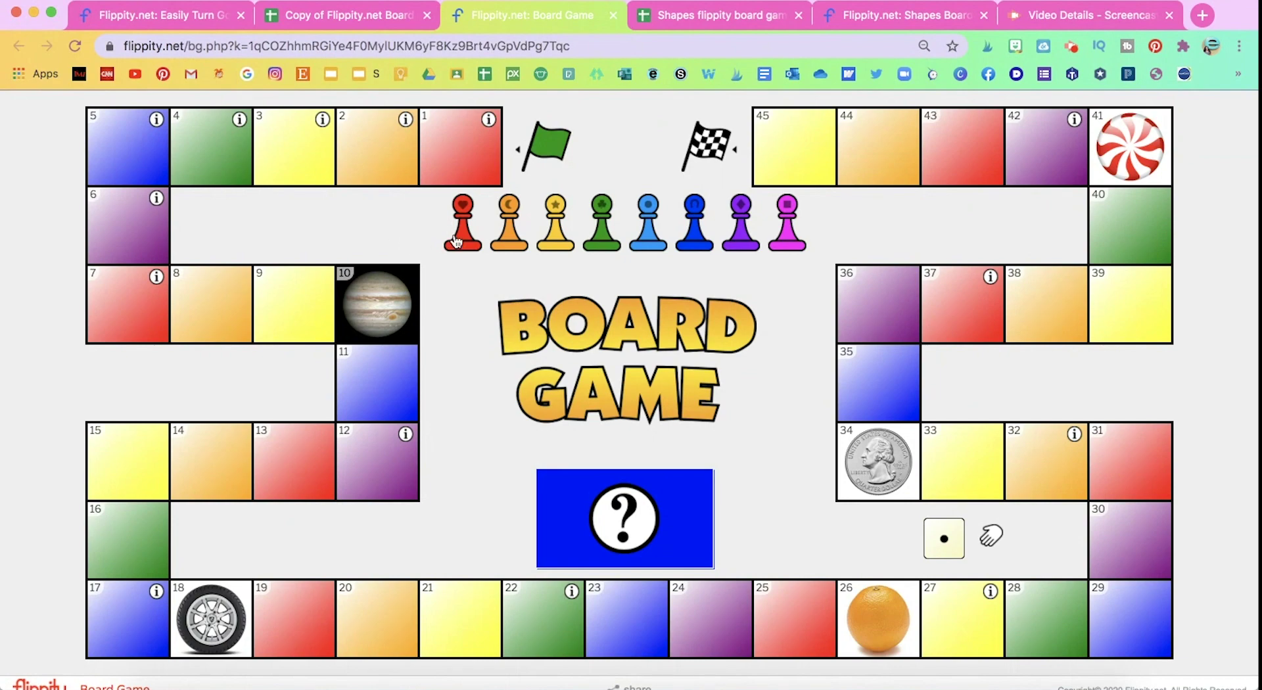
pyautogui.click(337, 20)
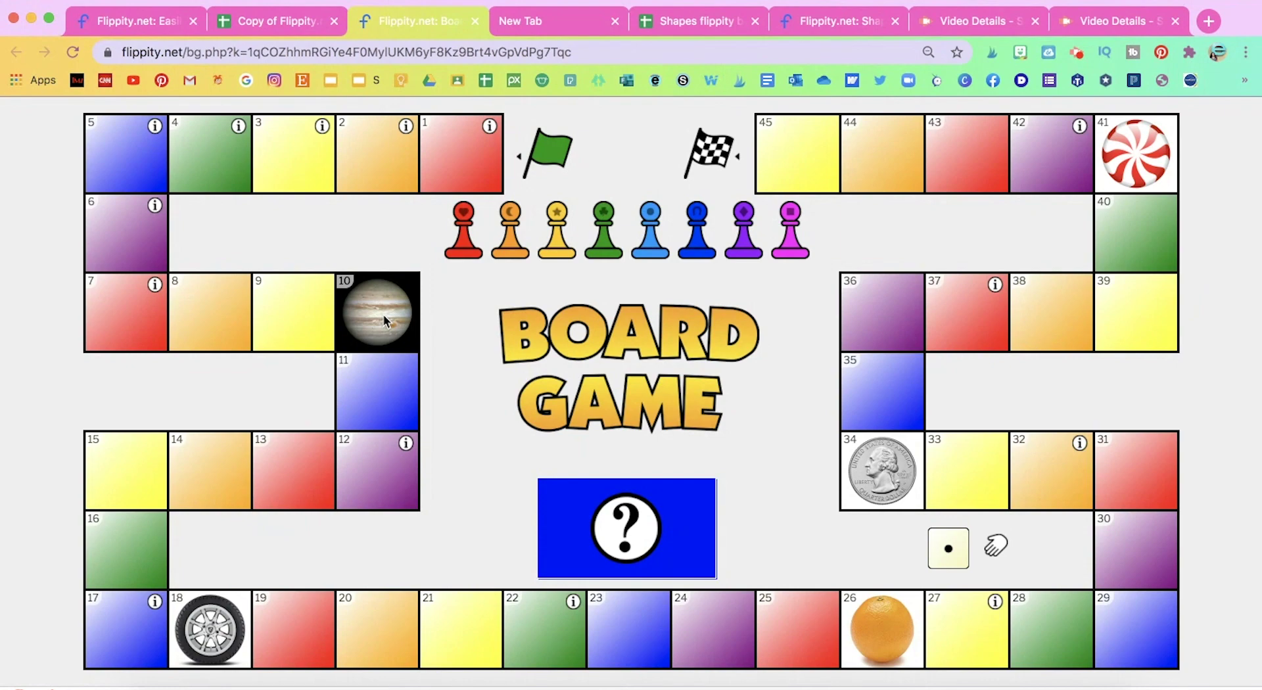
pyautogui.click(285, 24)
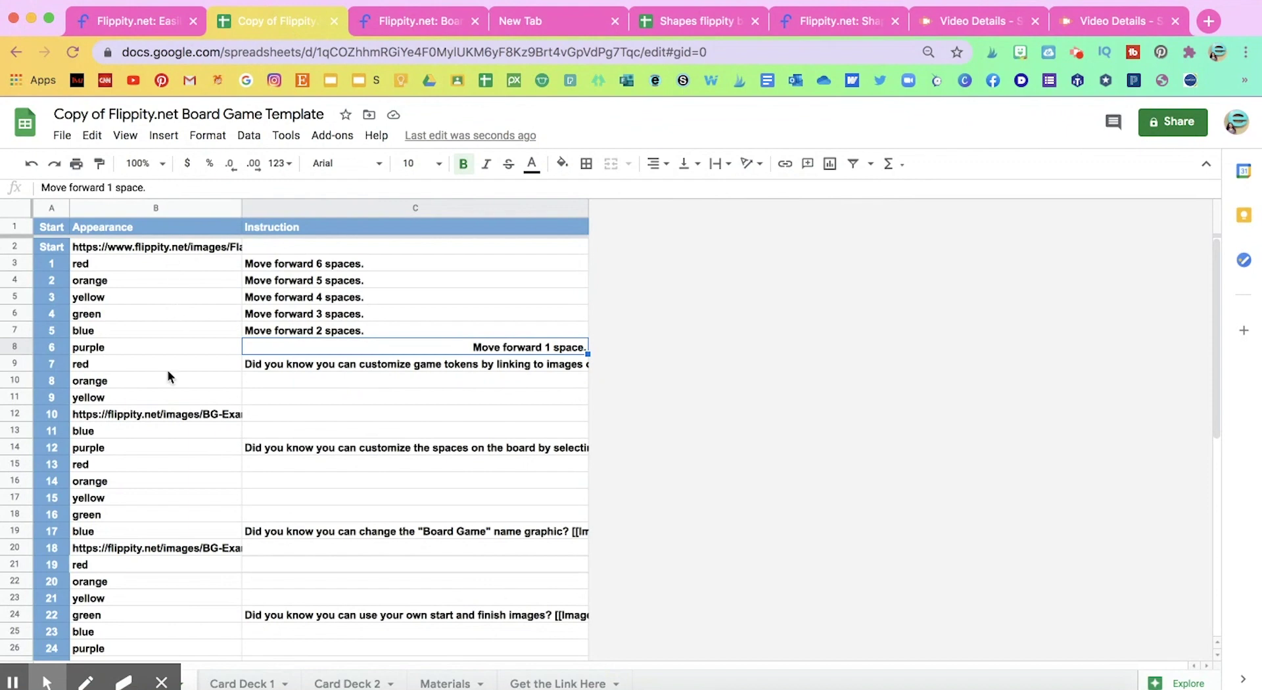
pyautogui.click(166, 643)
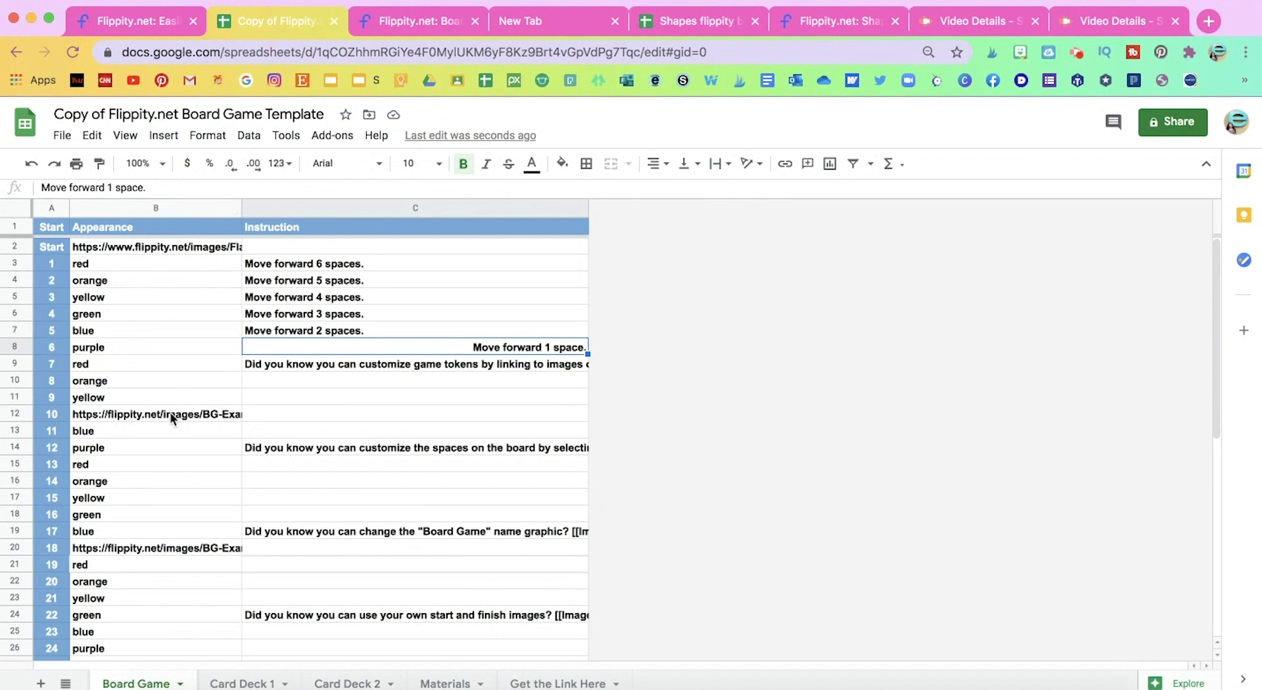
pyautogui.click(155, 250)
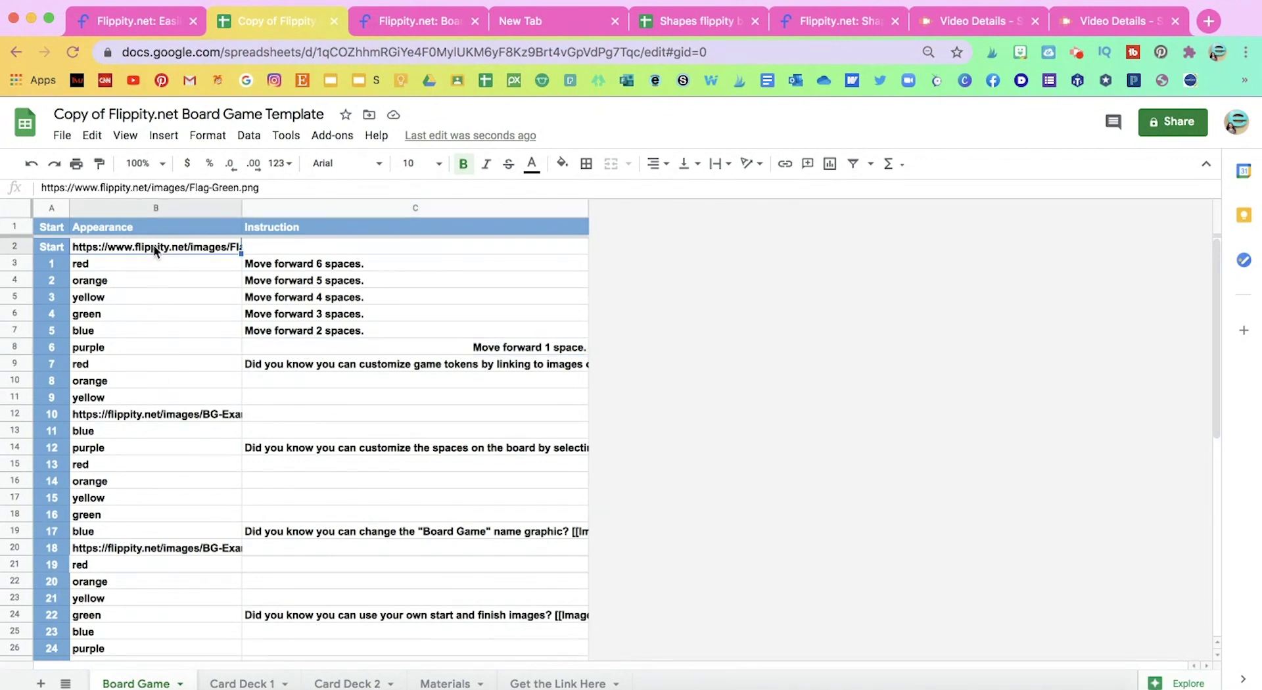
pyautogui.click(163, 414)
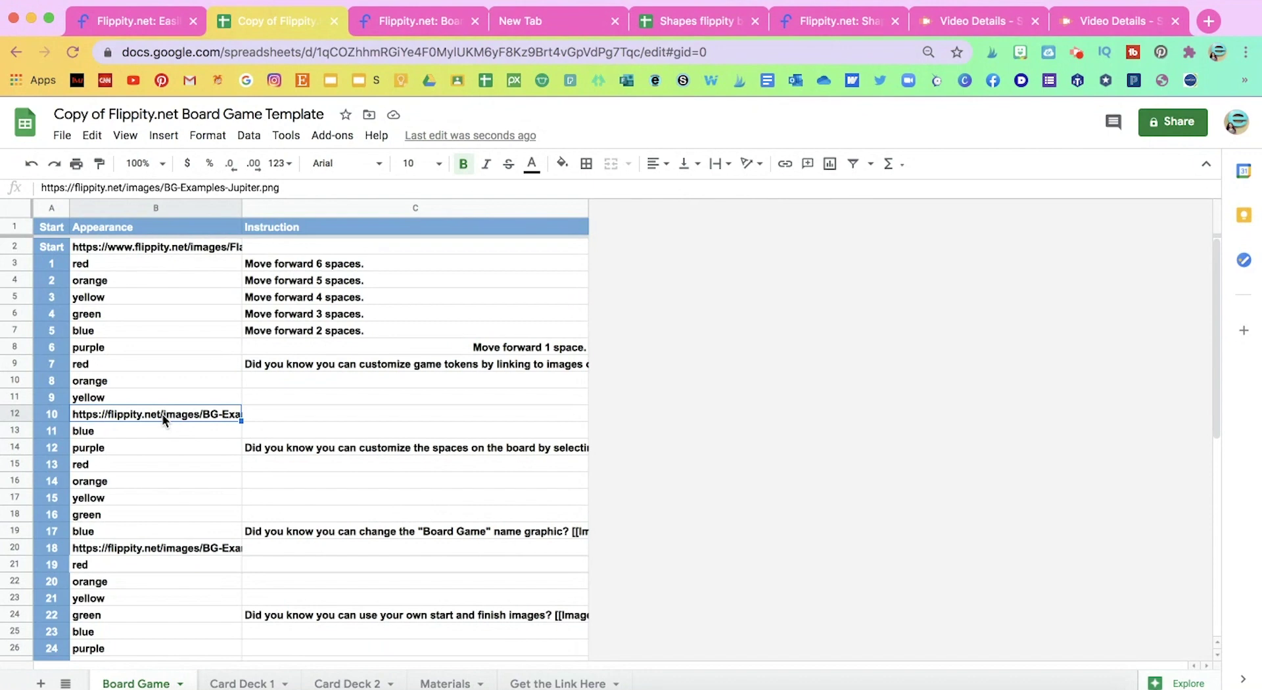
# Step: Search Google Images for "among us" in the empty browser tab
pyautogui.click(559, 23)
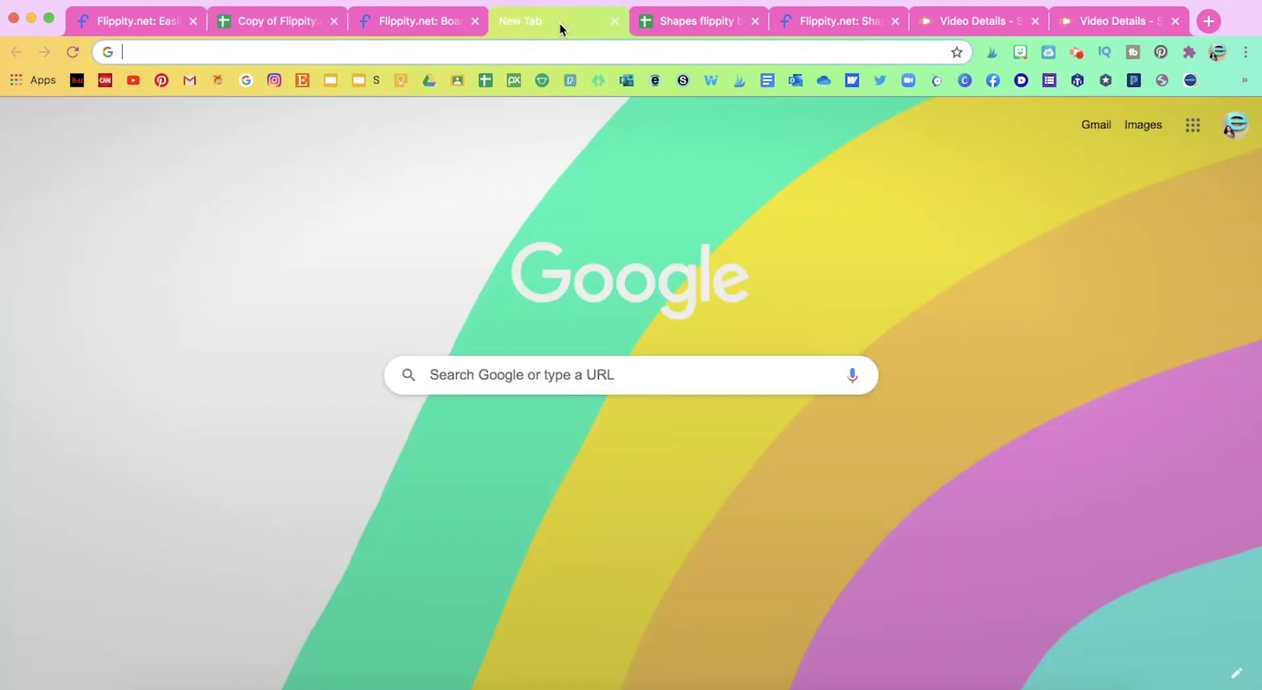
pyautogui.click(612, 385)
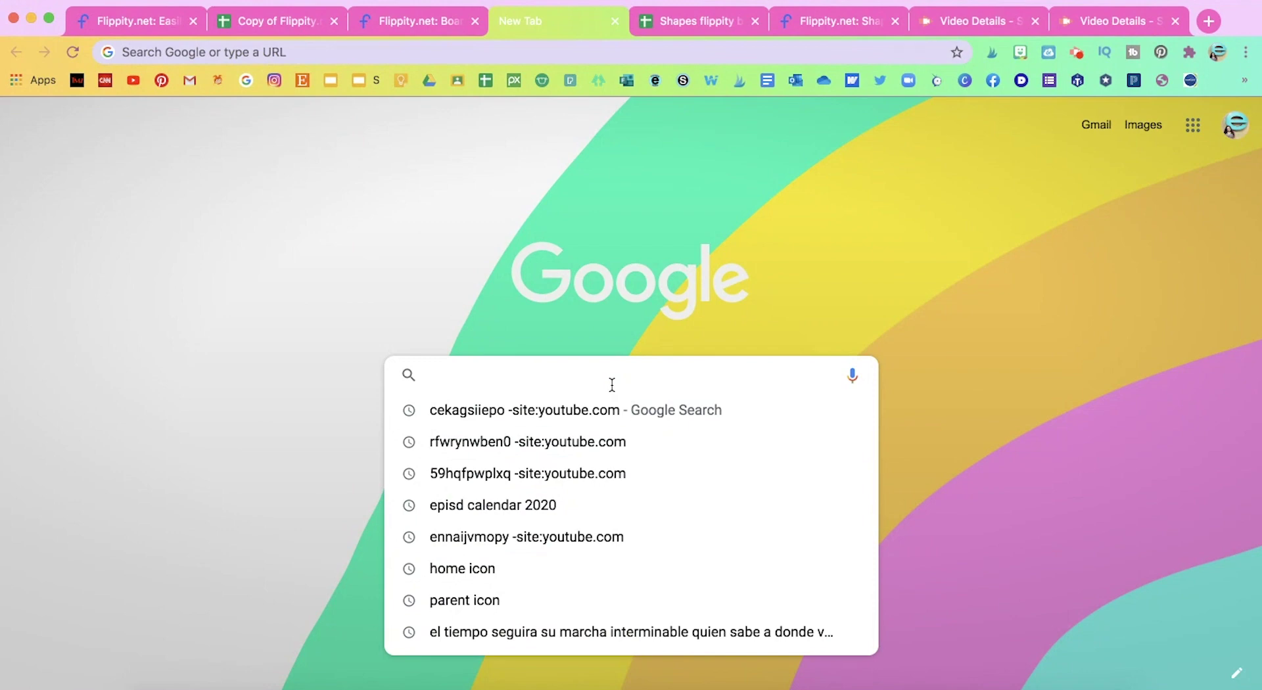
pyautogui.write('amo')
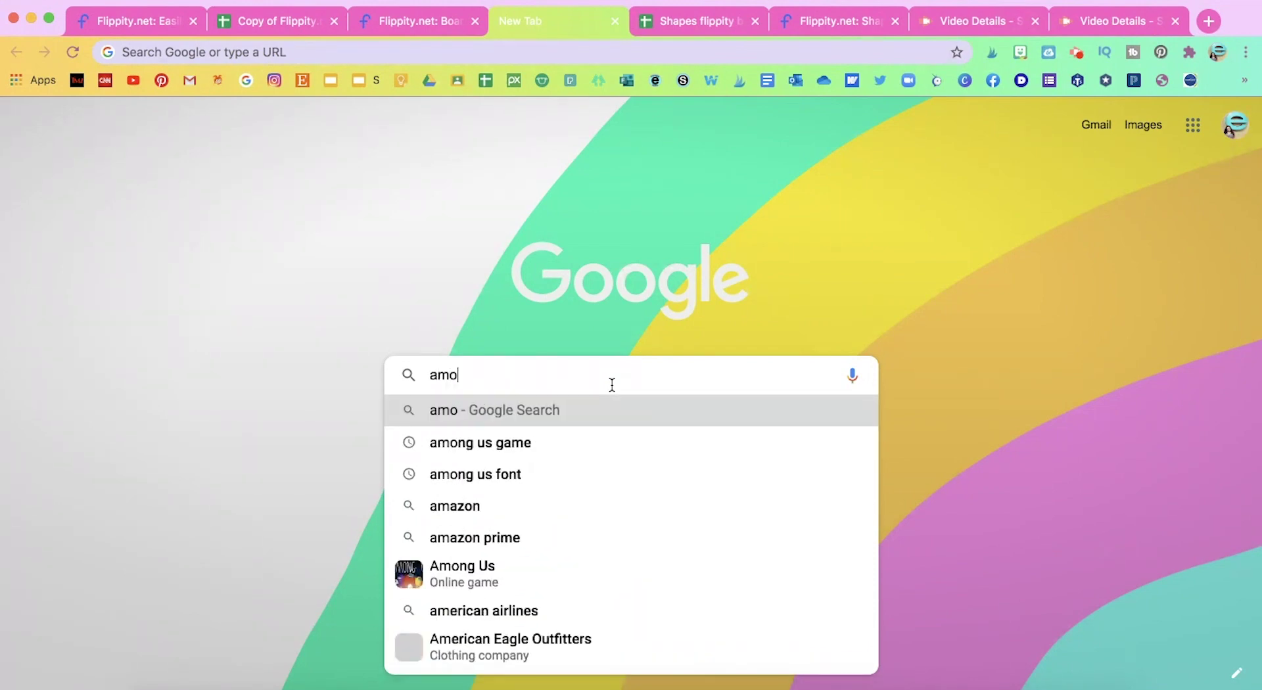
pyautogui.write('ng us')
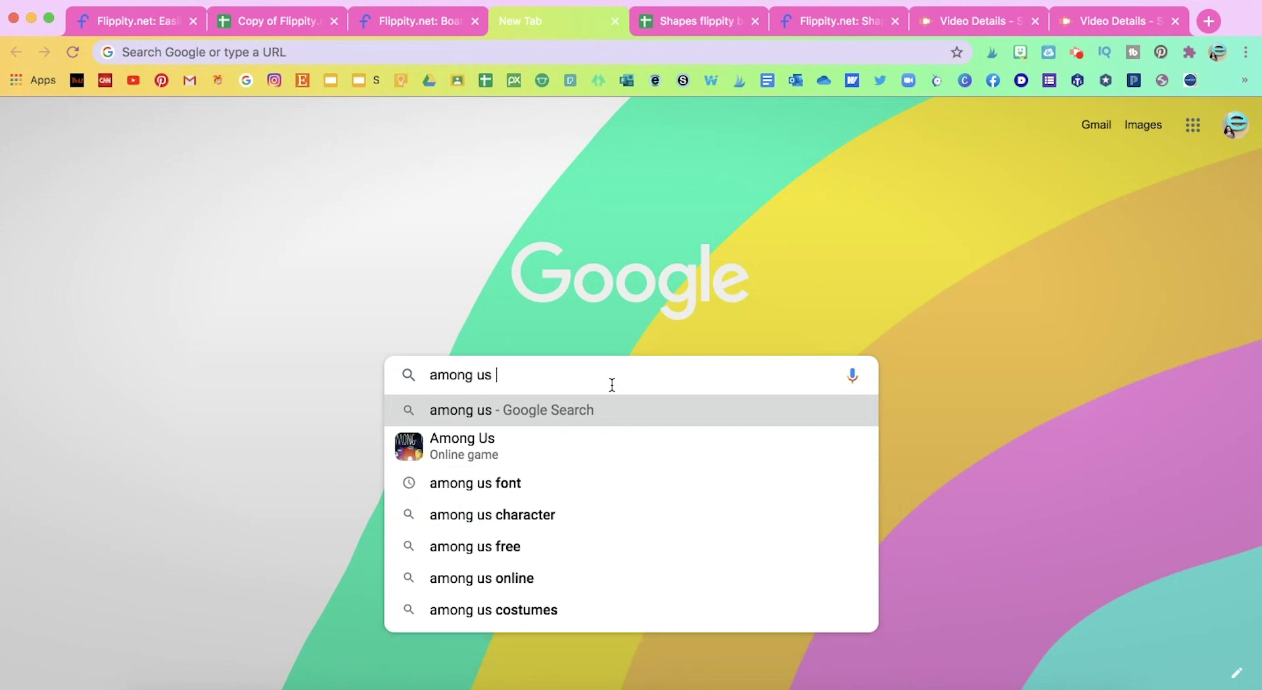
pyautogui.press('Return')
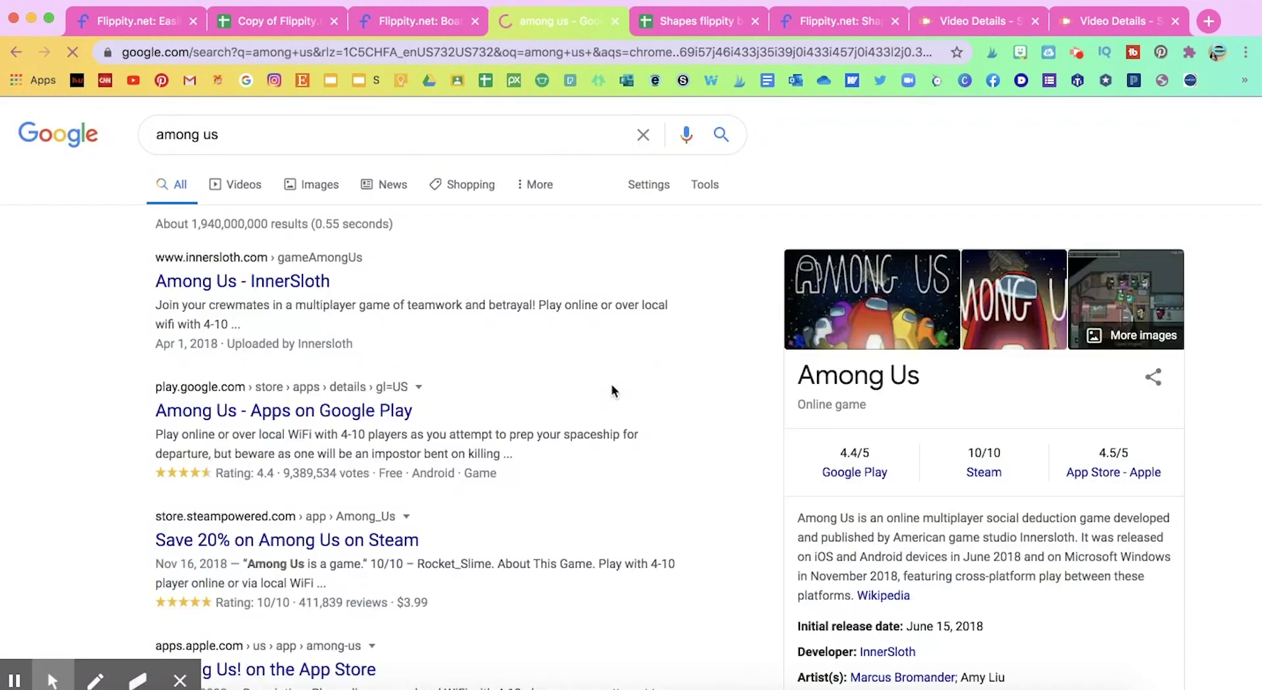
pyautogui.click(334, 186)
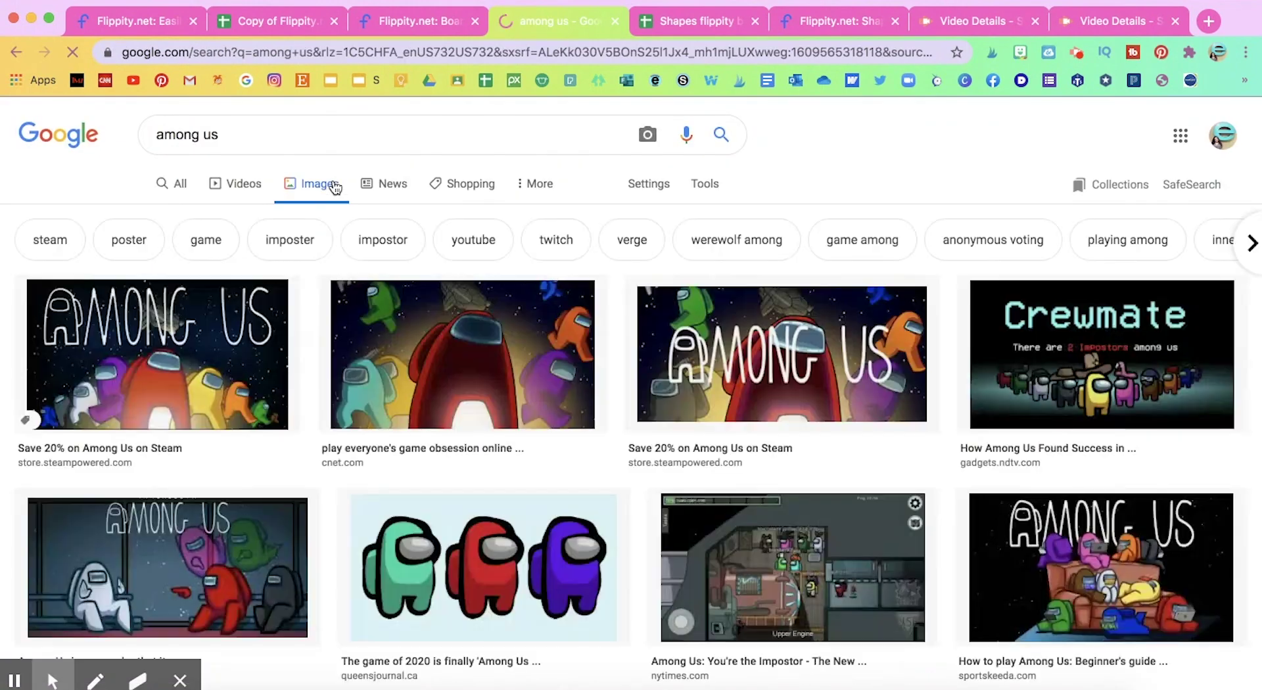
# Step: Copy the image address of the bluestacks.com picture of a red character on yellow, and return to the board game spreadsheet
pyautogui.scroll(-3, 452, 431)
pyautogui.scroll(-3, 452, 431)
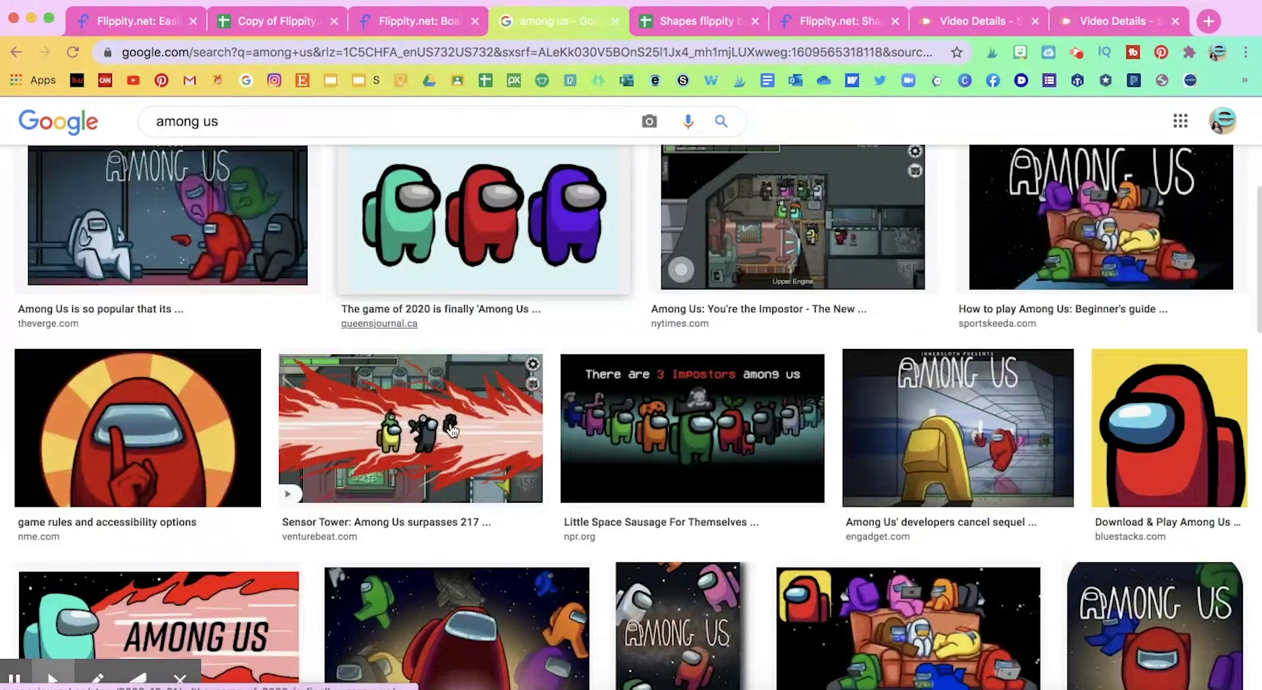
pyautogui.moveTo(1193, 370)
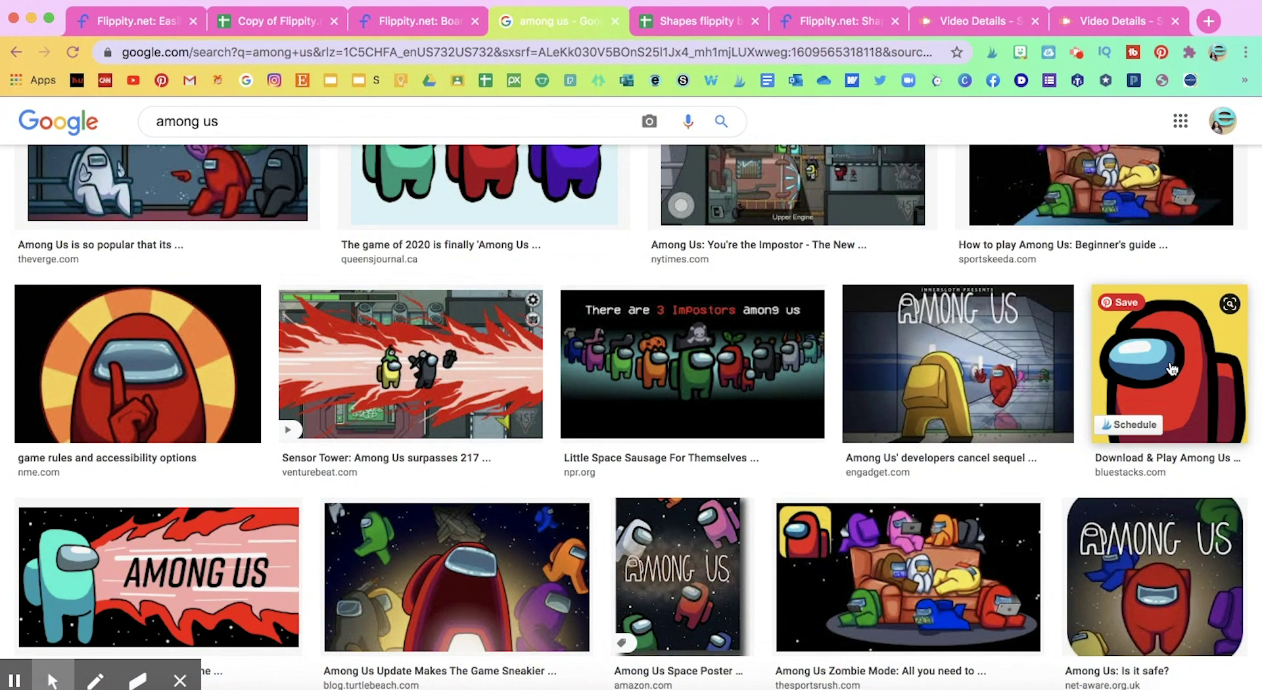
pyautogui.click(1172, 369)
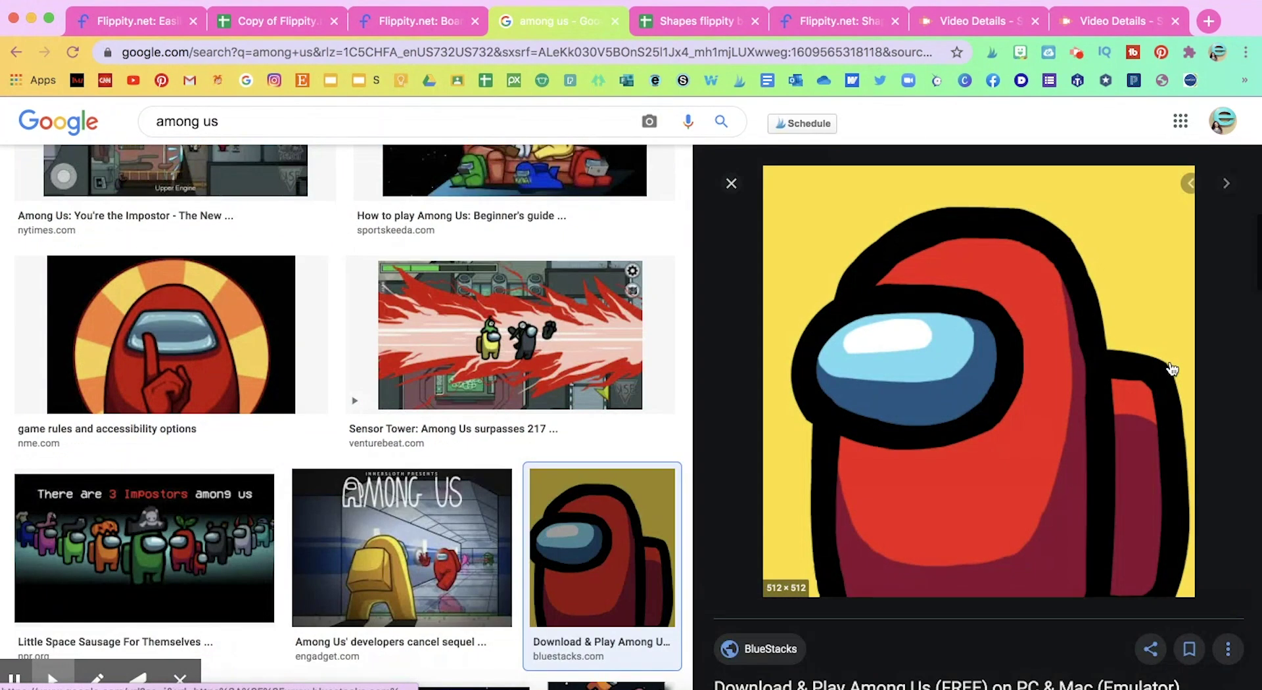
pyautogui.rightClick(972, 337)
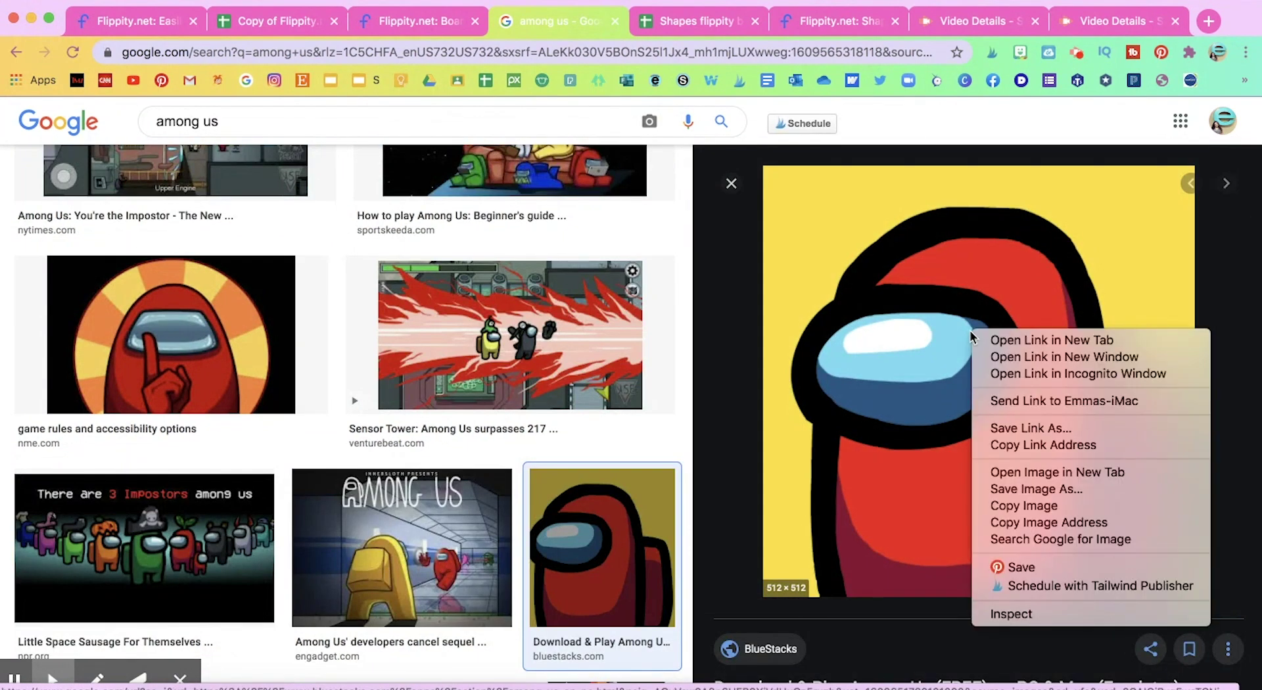
pyautogui.click(1029, 524)
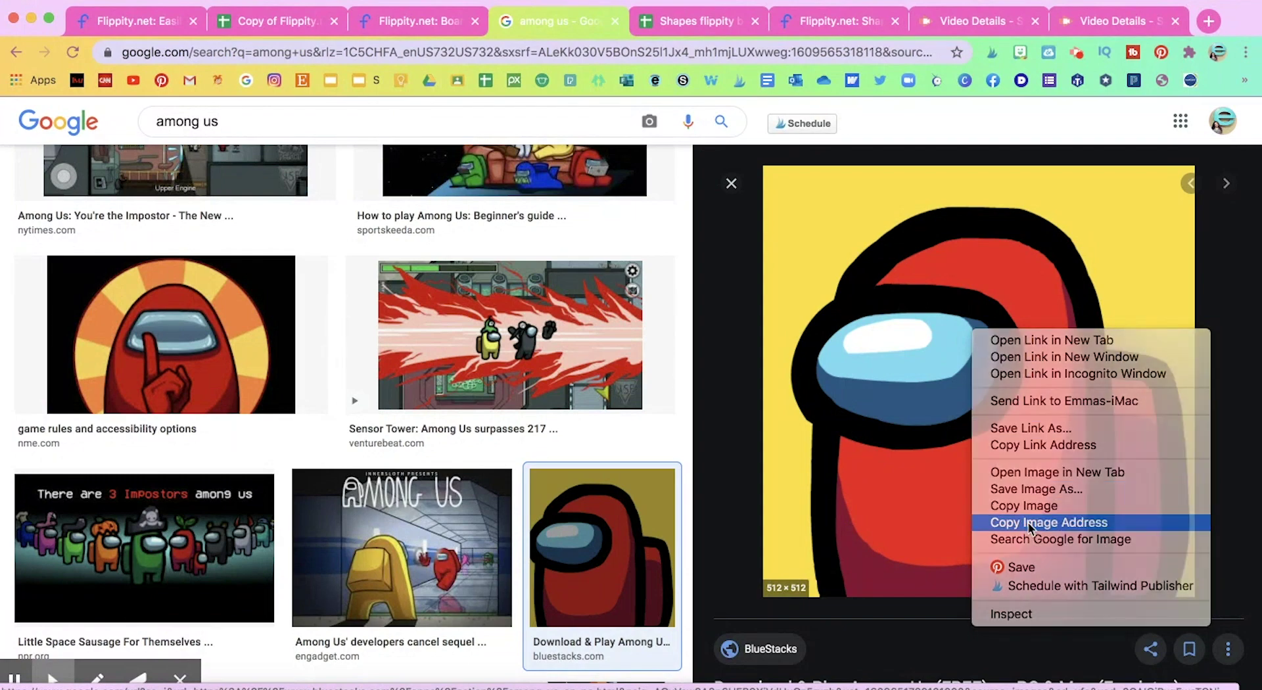
pyautogui.click(281, 16)
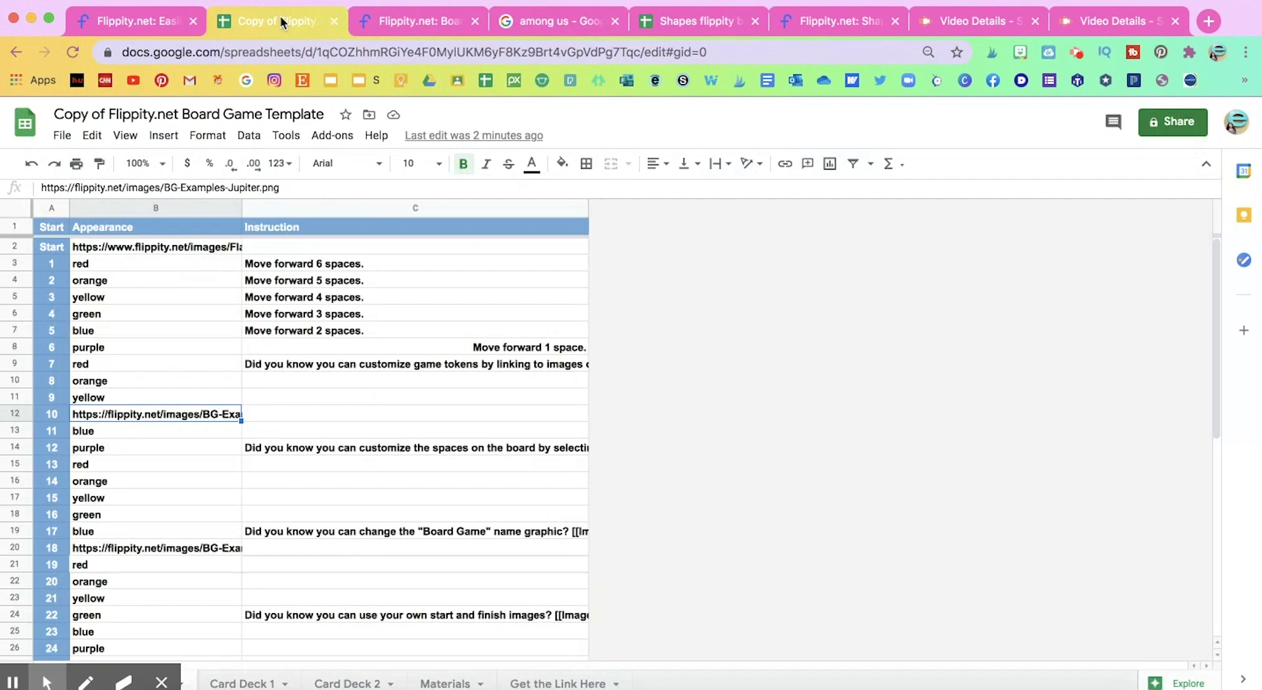
# Step: Replace space 10's Appearance entry on the Board Game sheet with the copied bluestacks.com image address
pyautogui.doubleClick(217, 408)
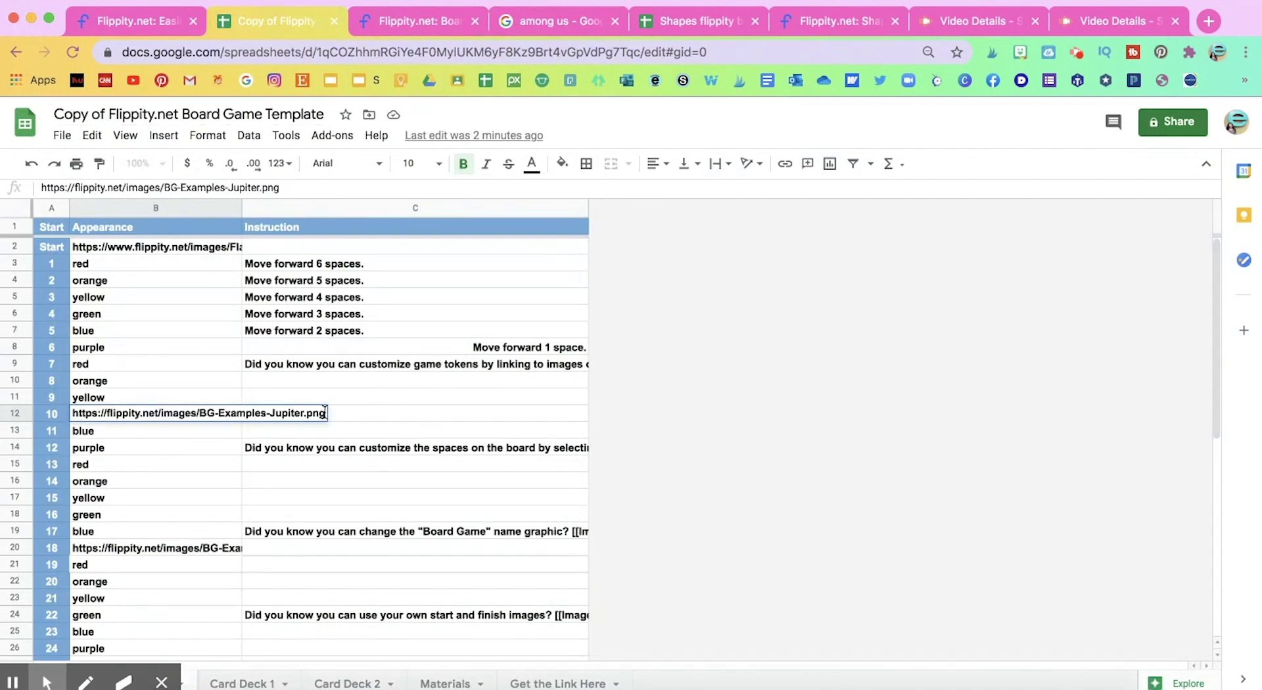
pyautogui.moveTo(324, 412); pyautogui.dragTo(57, 417)
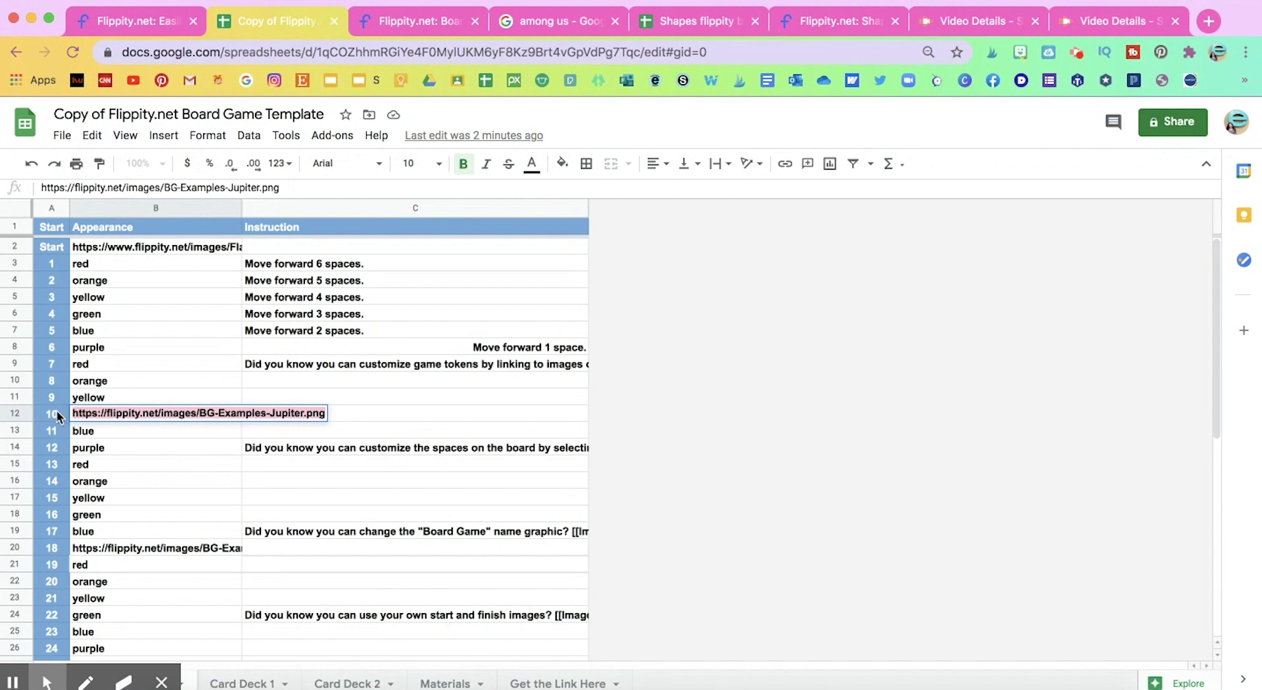
pyautogui.press('BackSpace')
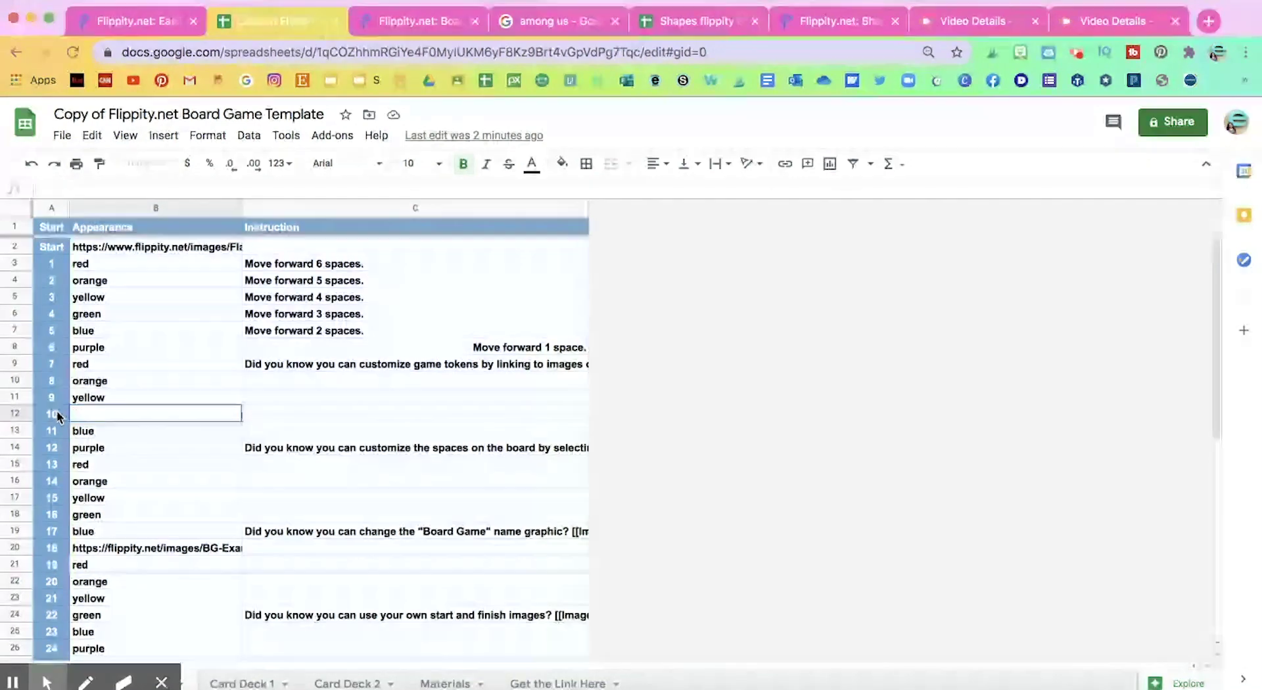
pyautogui.press('super+v')
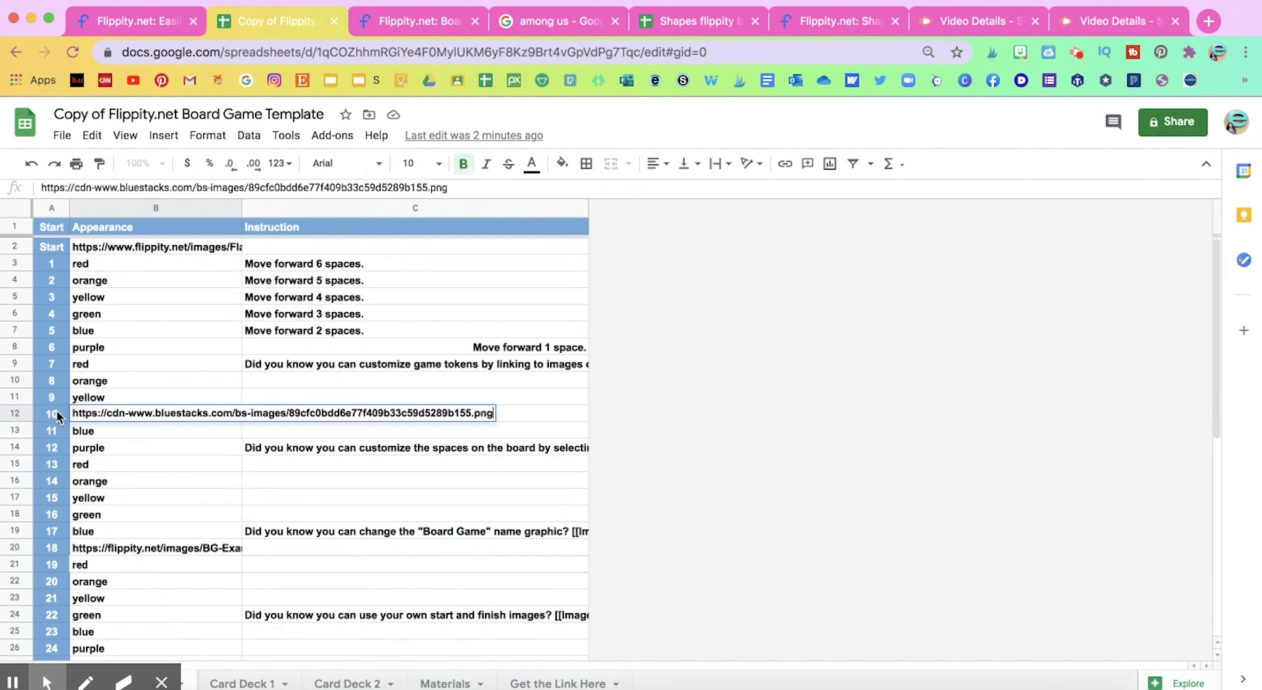
pyautogui.click(163, 472)
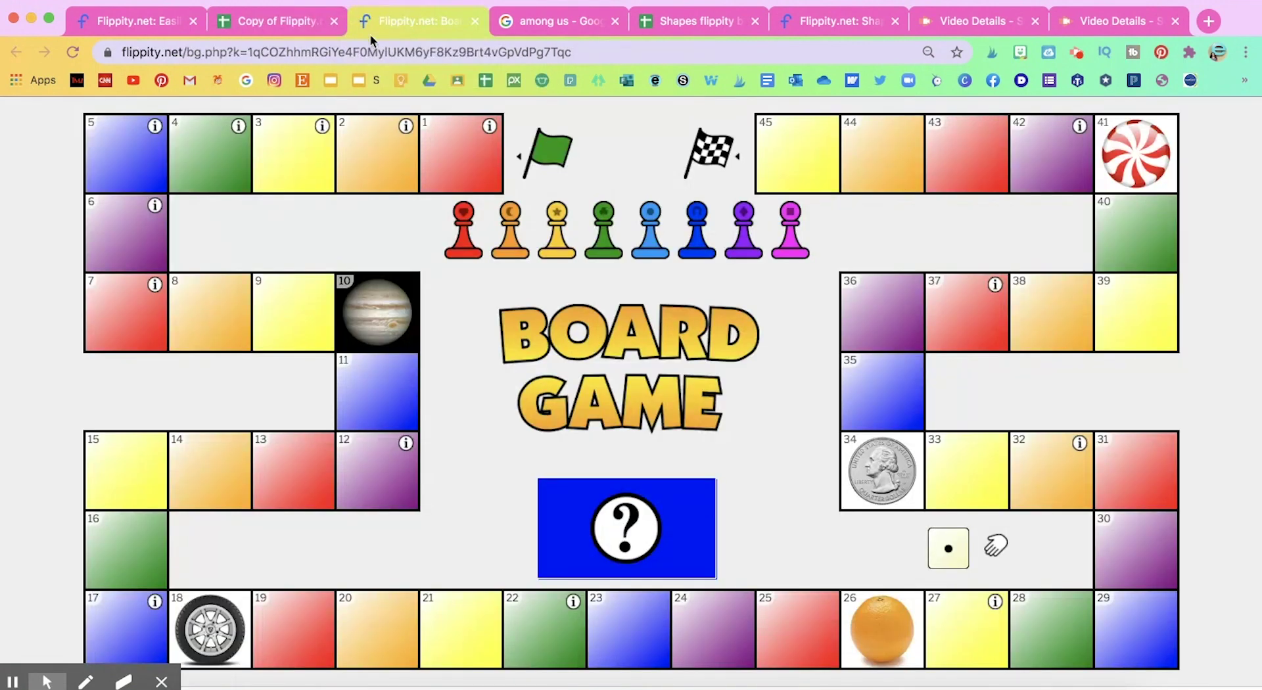
# Step: Reload the playable Flippity board game and check the picture on space 10
pyautogui.click(74, 53)
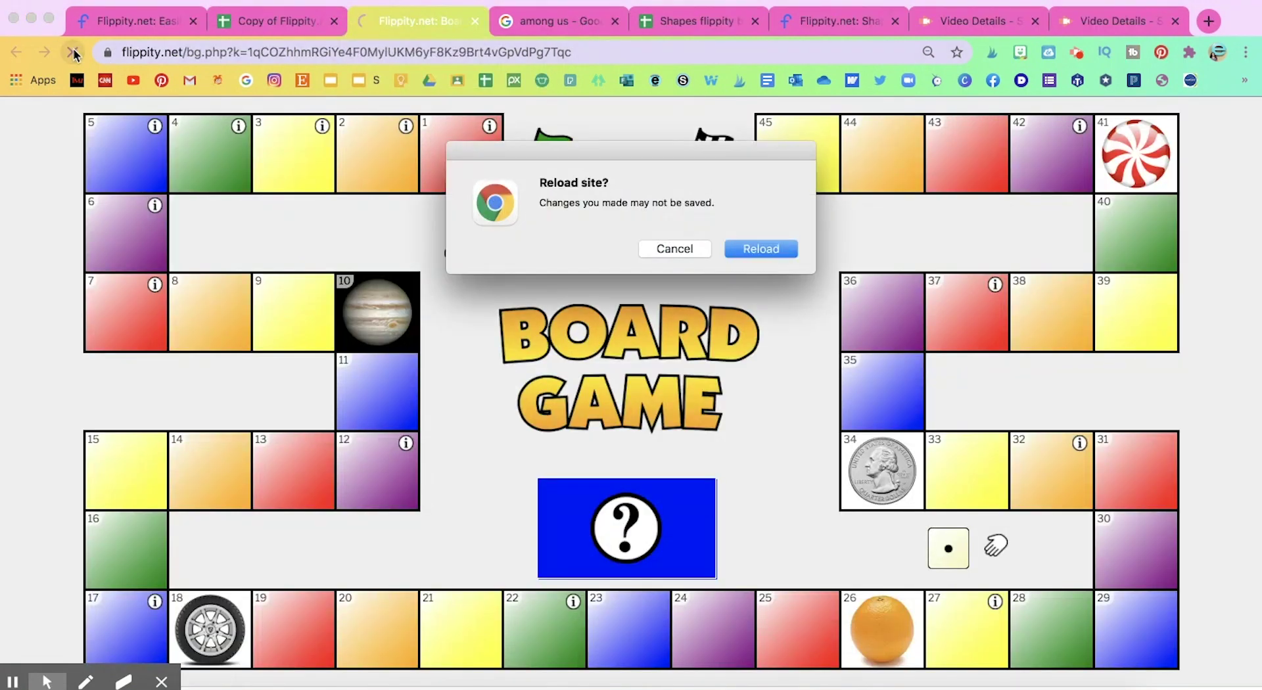
pyautogui.click(778, 250)
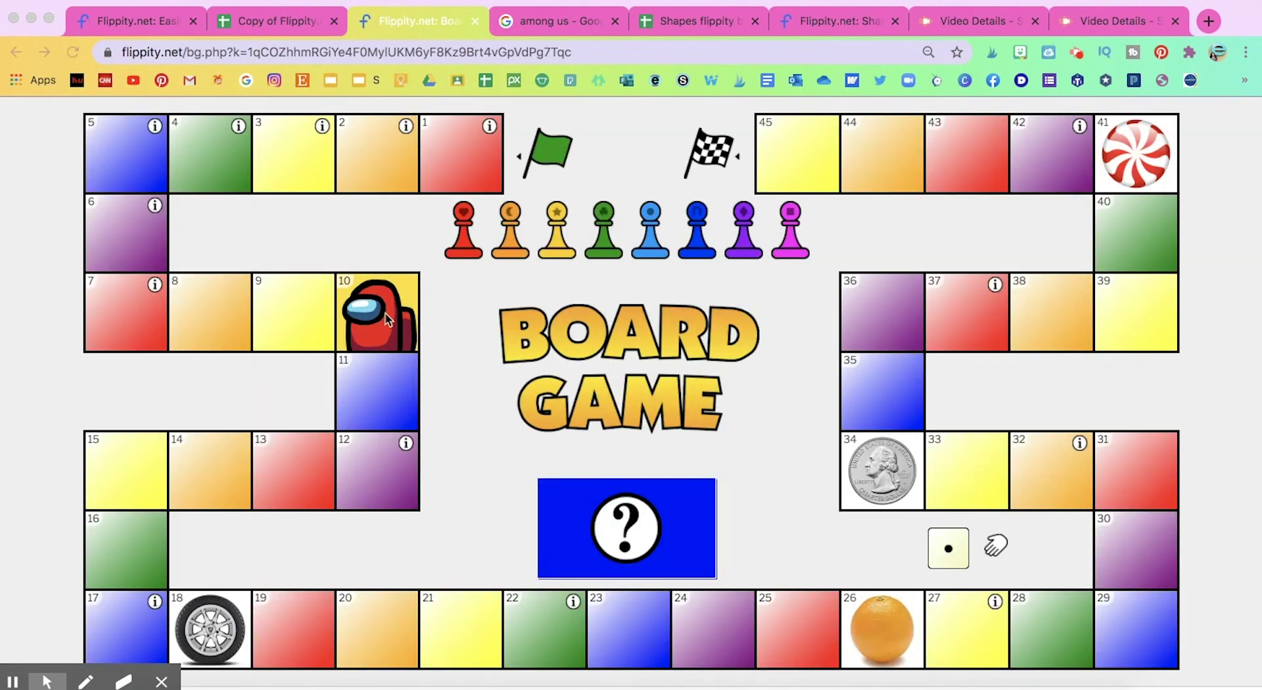
pyautogui.click(162, 682)
pyautogui.click(162, 683)
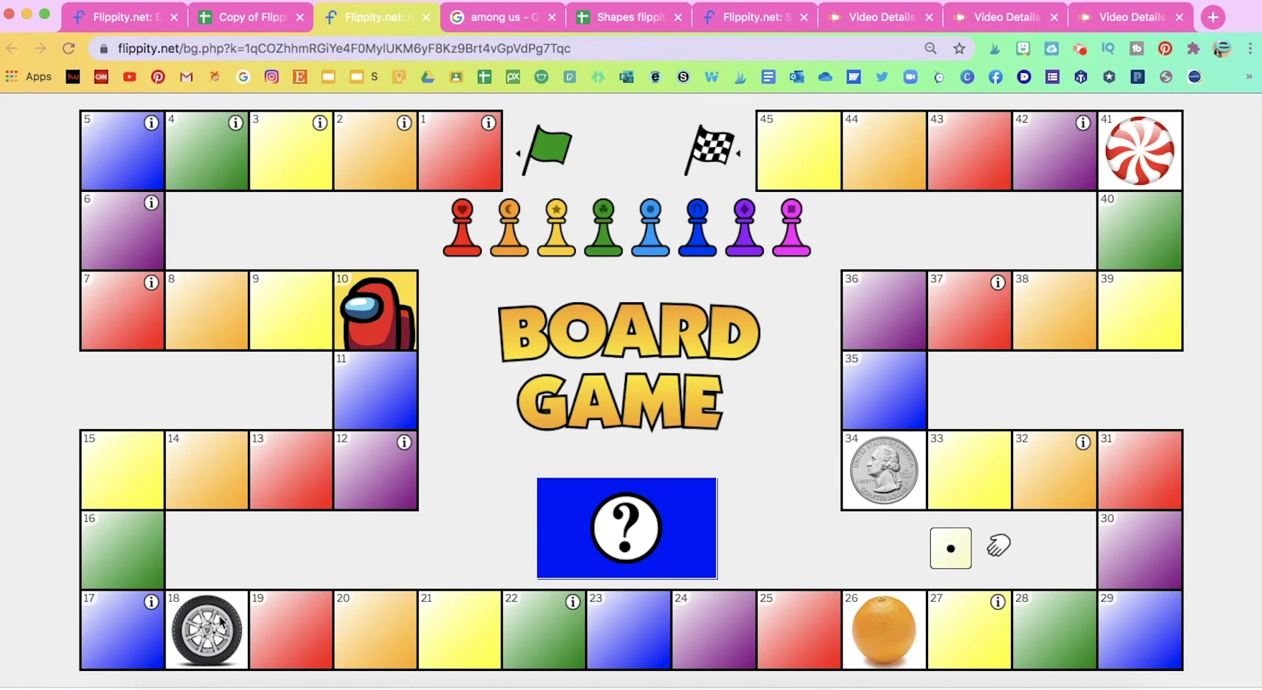
# Step: Copy the image address of the inverse.com picture of a blue character on orange, and return to the board game spreadsheet
pyautogui.click(508, 25)
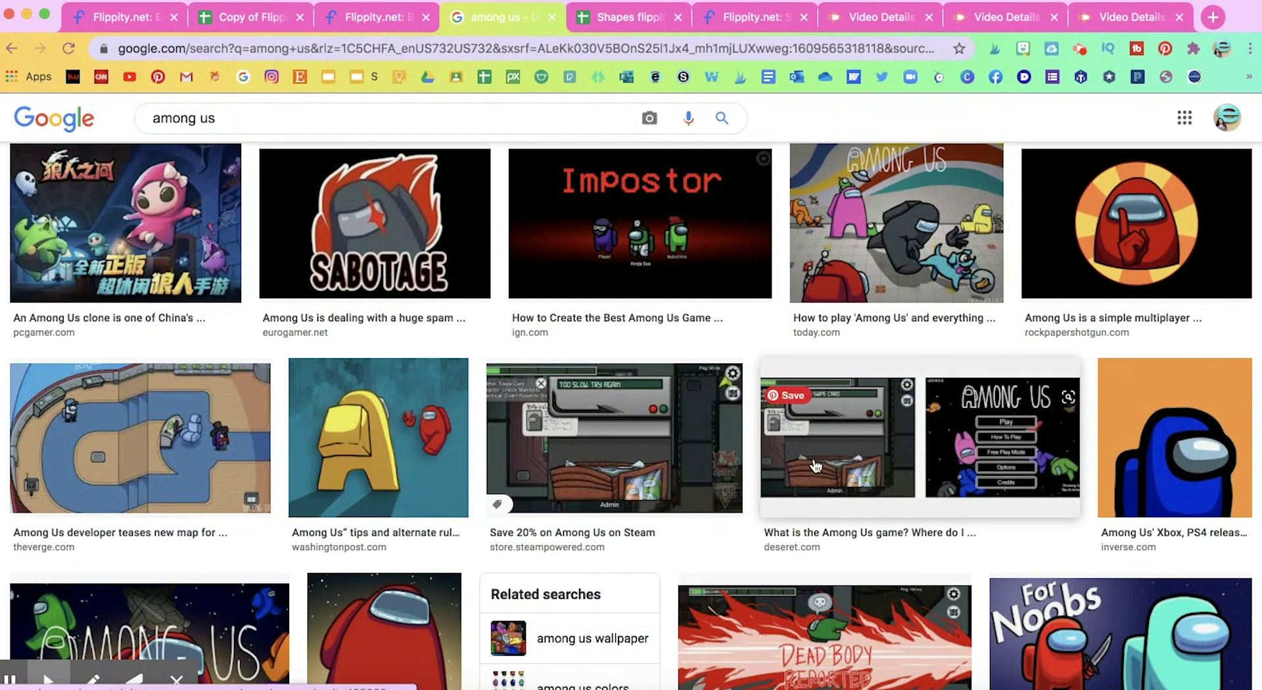
pyautogui.click(1184, 455)
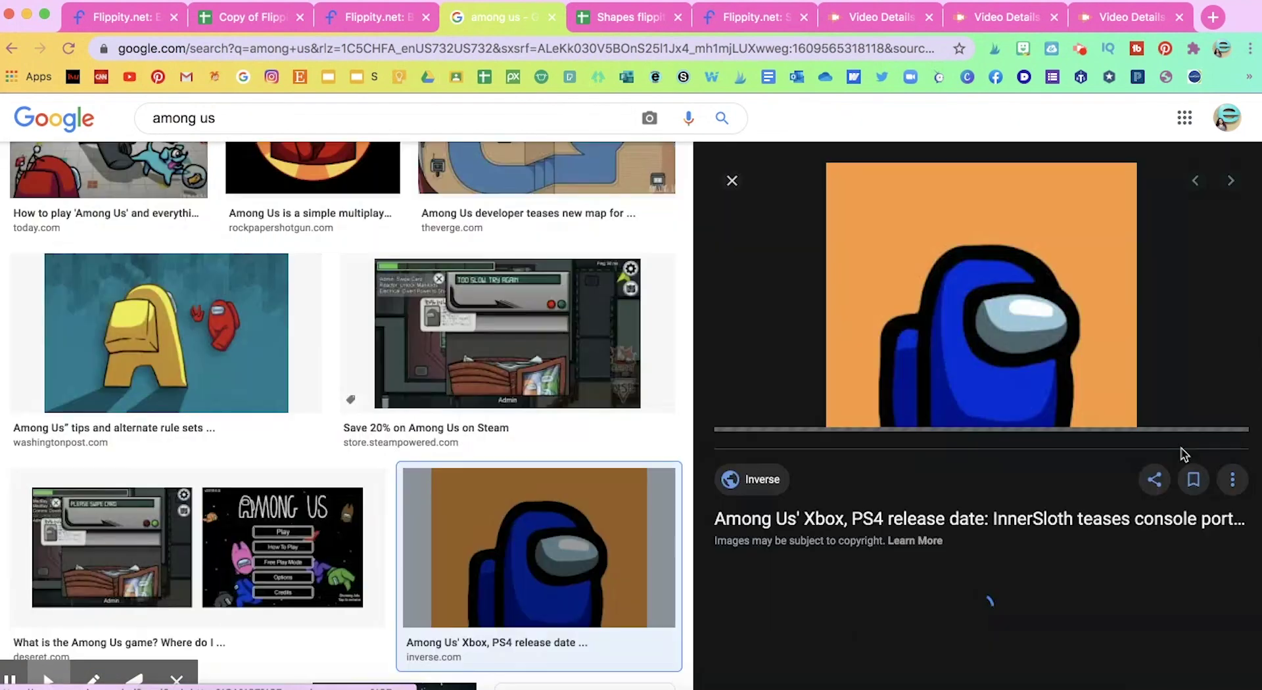
pyautogui.rightClick(1004, 280)
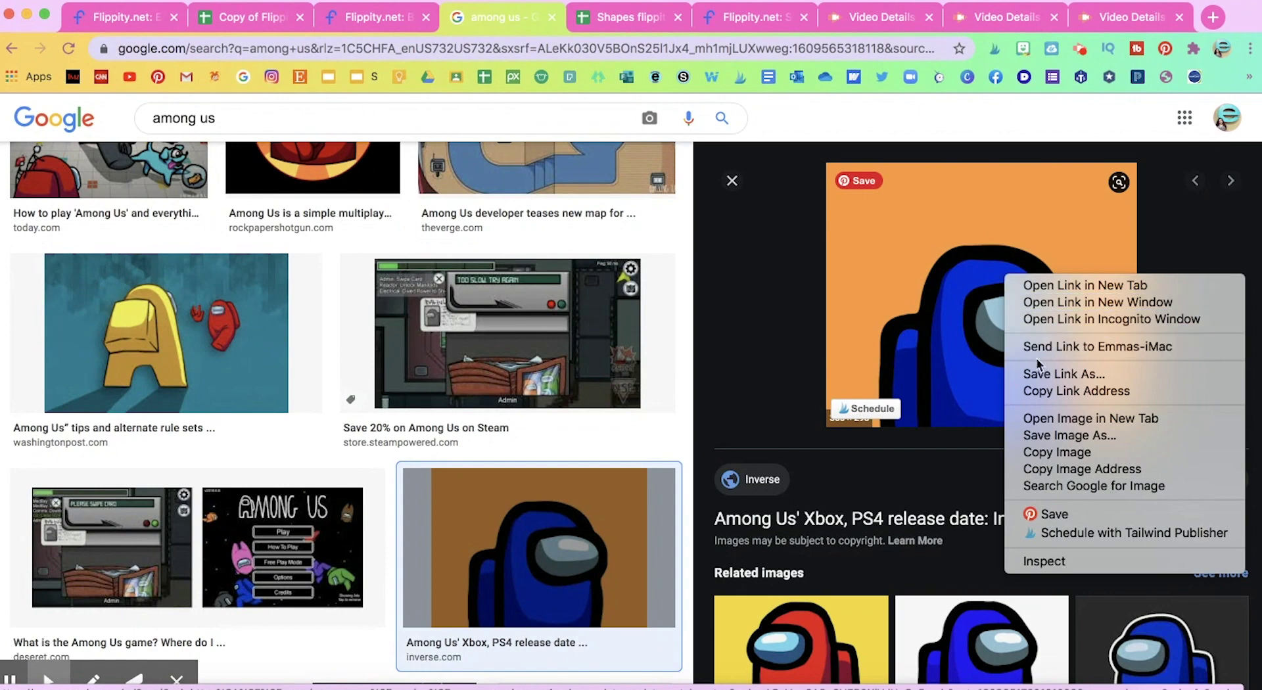
pyautogui.click(1076, 468)
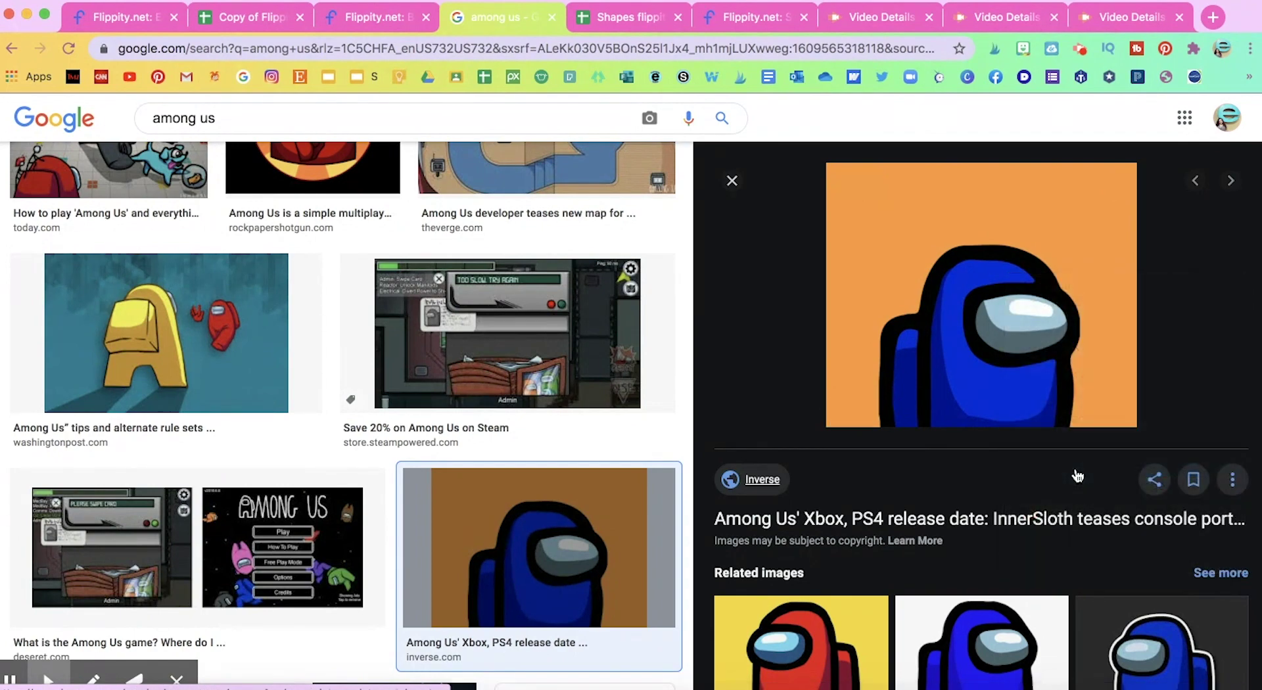
pyautogui.click(234, 22)
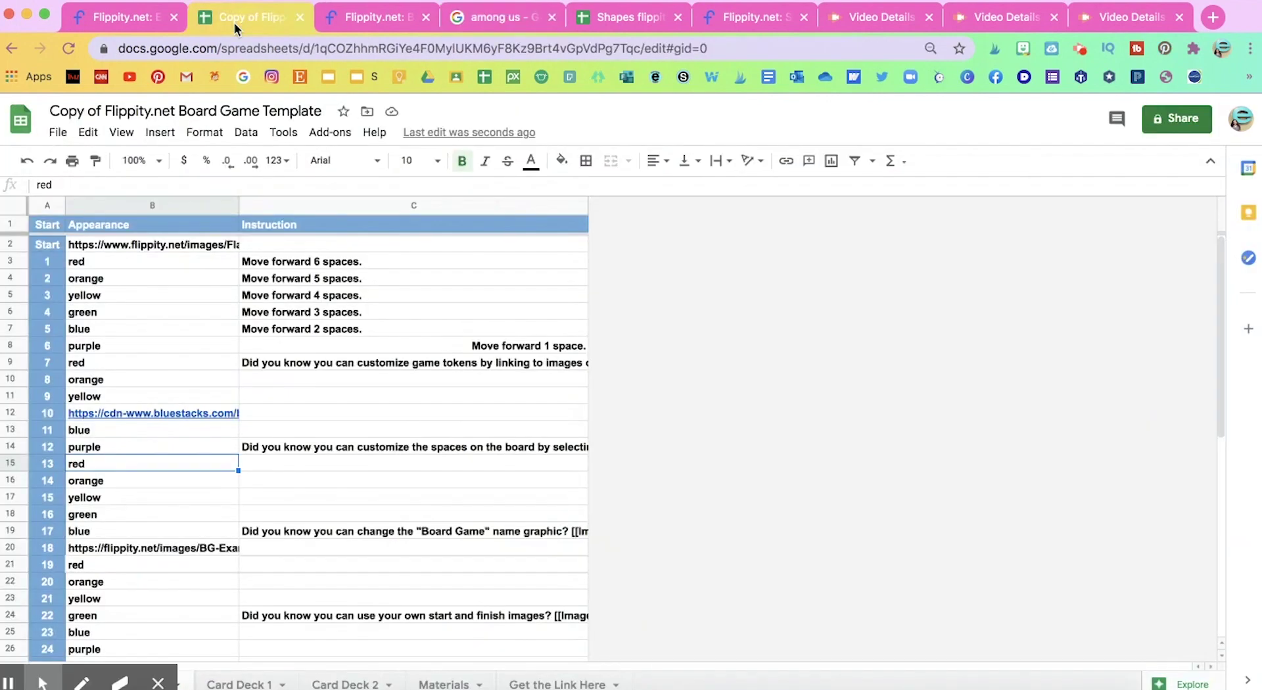
# Step: Replace the wheel image address in space 18's Appearance cell with the copied address of the blue character on orange
pyautogui.click(187, 553)
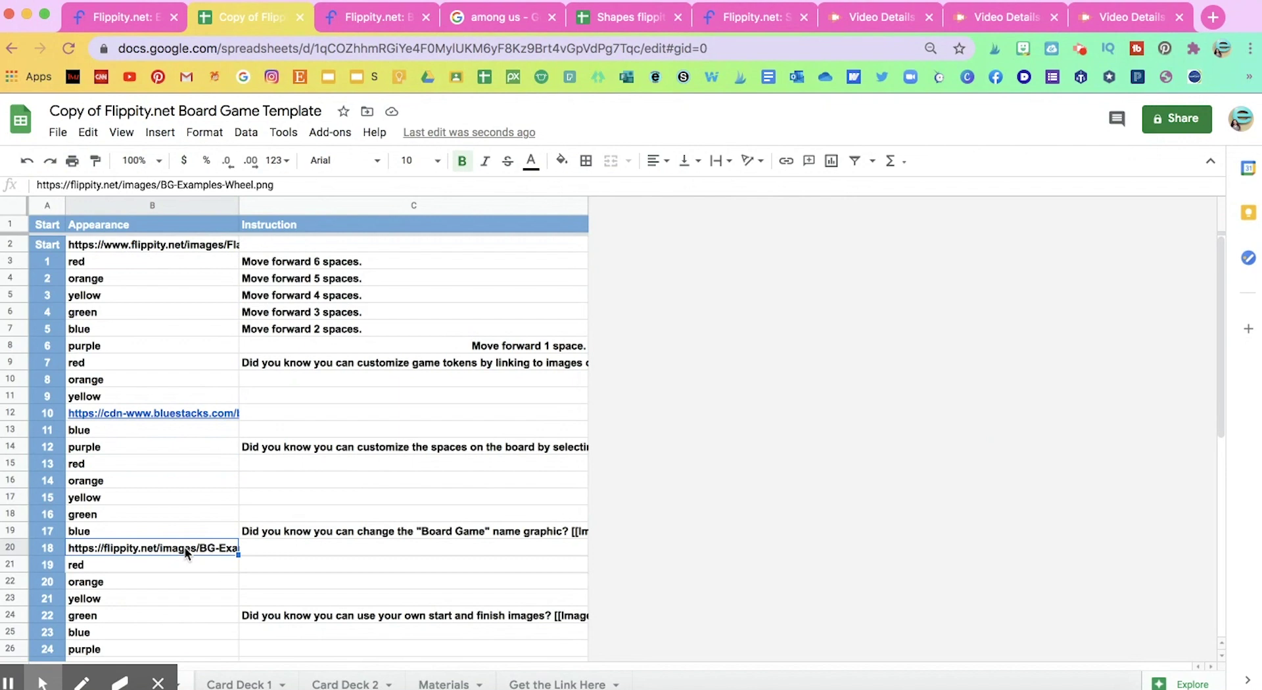
pyautogui.doubleClick(187, 554)
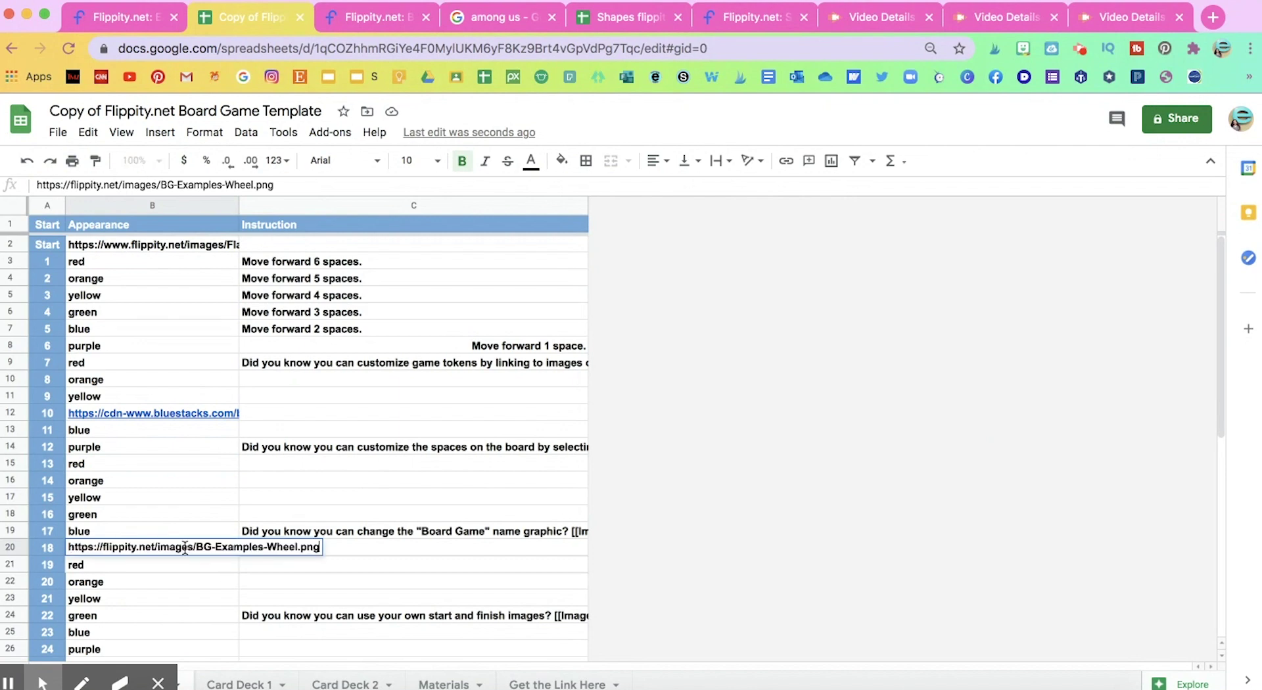
pyautogui.rightClick(318, 543)
pyautogui.press('Escape')
pyautogui.moveTo(69, 545); pyautogui.dragTo(299, 543)
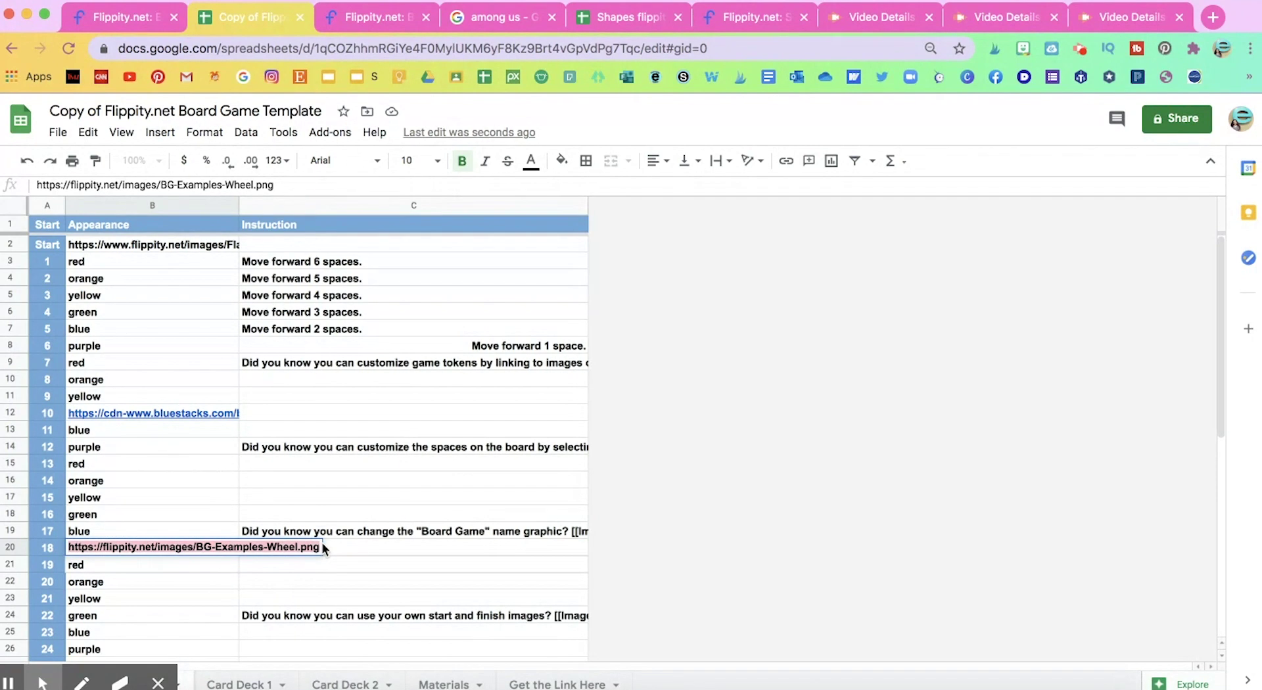
pyautogui.press('BackSpace')
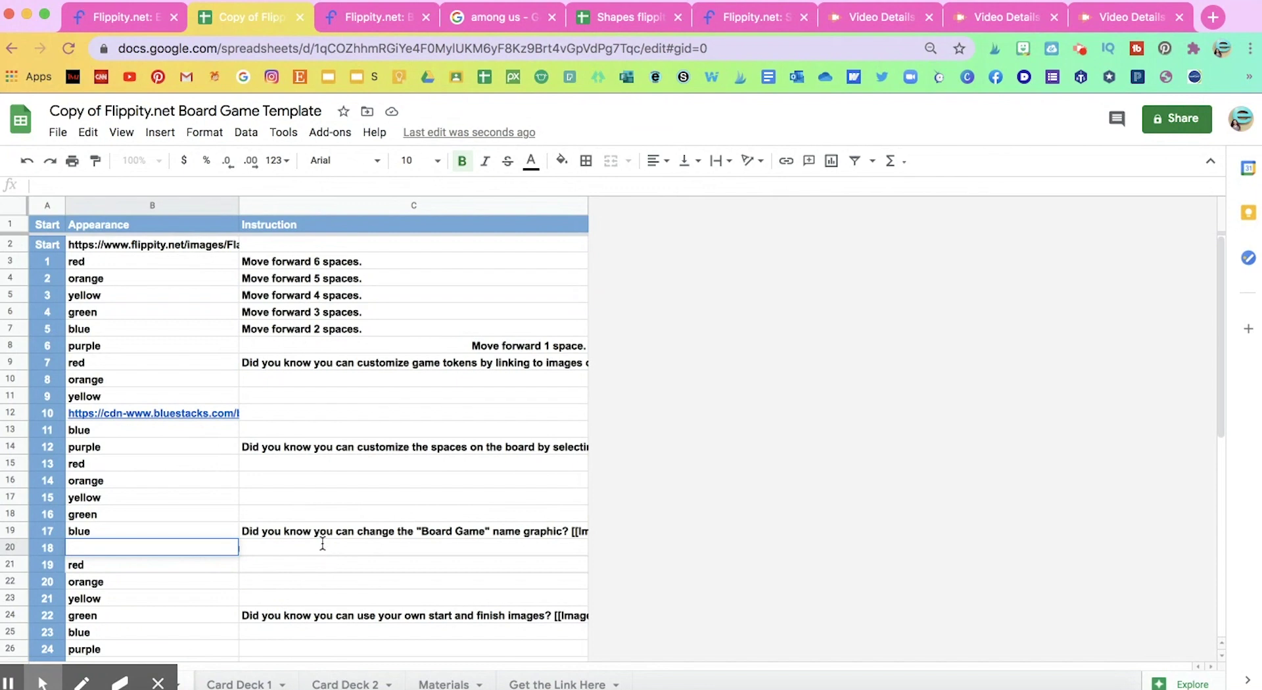
pyautogui.press('super+v')
pyautogui.press('Return')
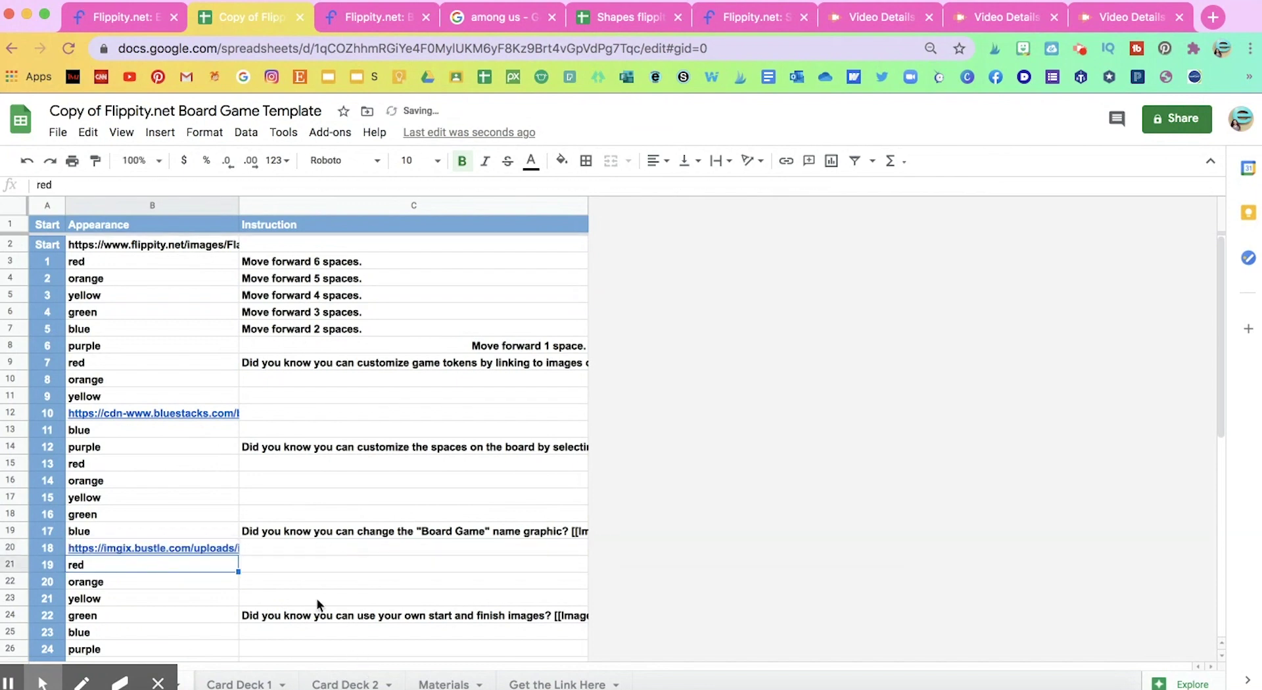
# Step: Open the playable board game and reload it twice to check the picture on space 18
pyautogui.click(384, 15)
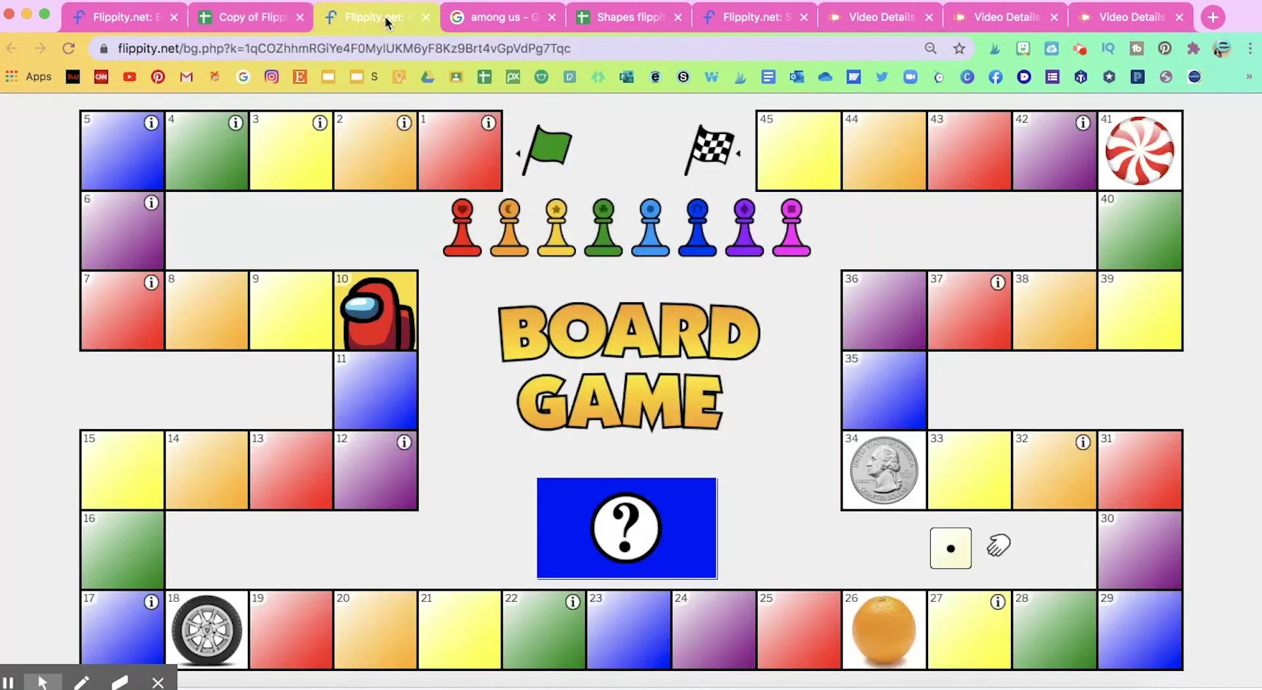
pyautogui.click(69, 48)
pyautogui.click(782, 250)
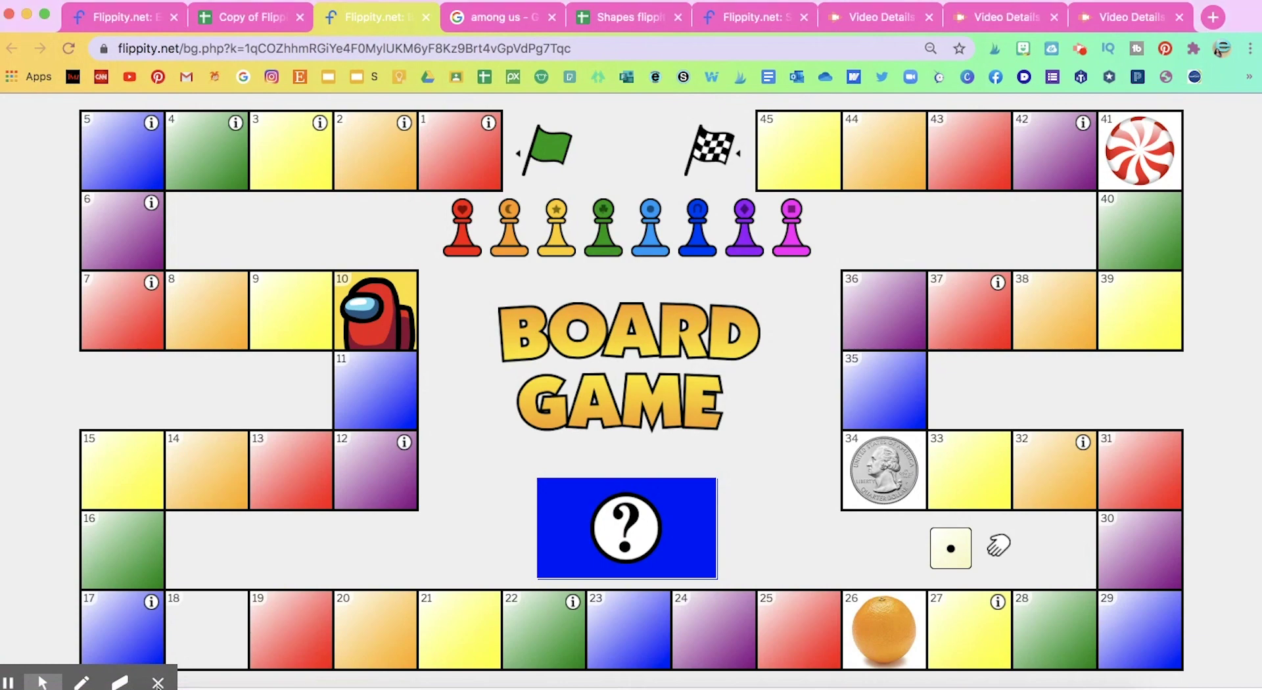
pyautogui.click(157, 682)
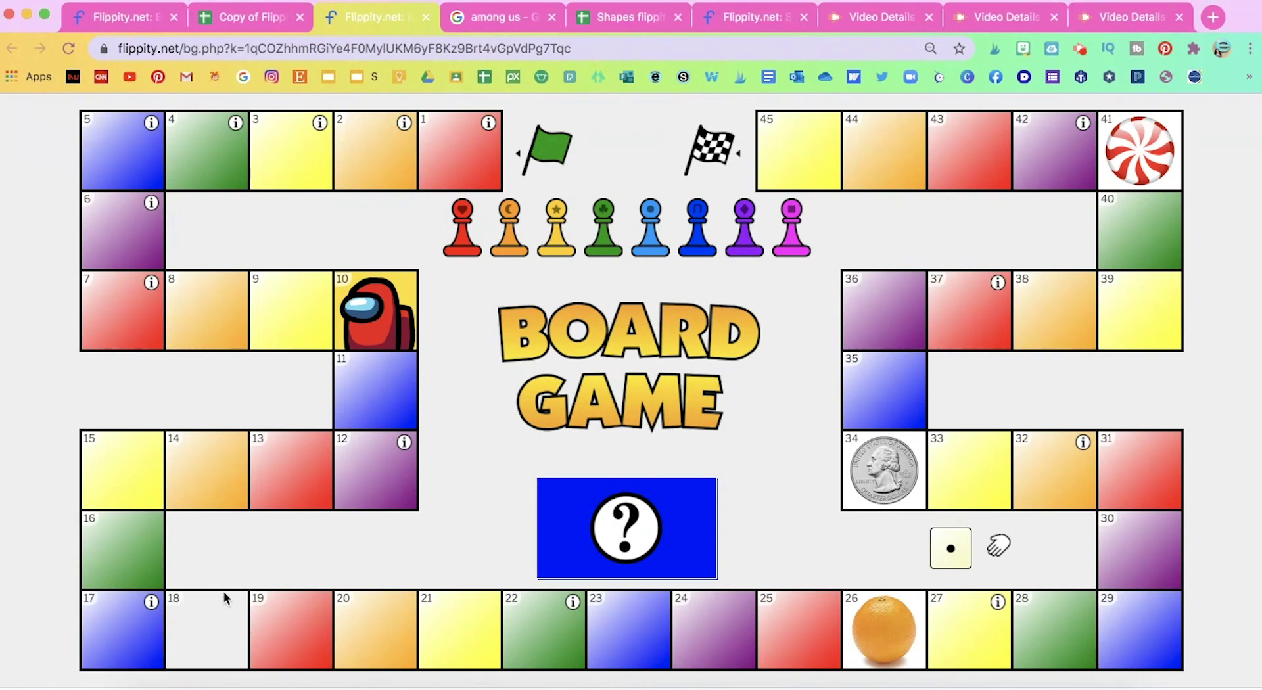
pyautogui.click(68, 48)
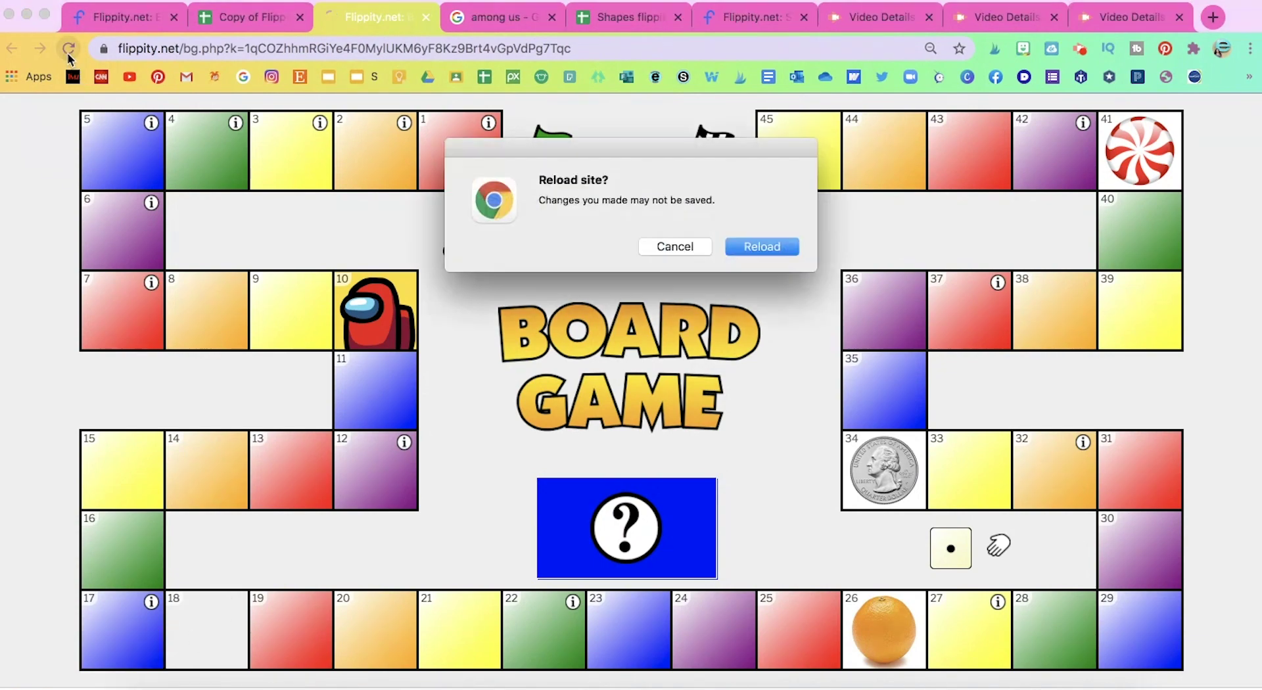
pyautogui.click(786, 245)
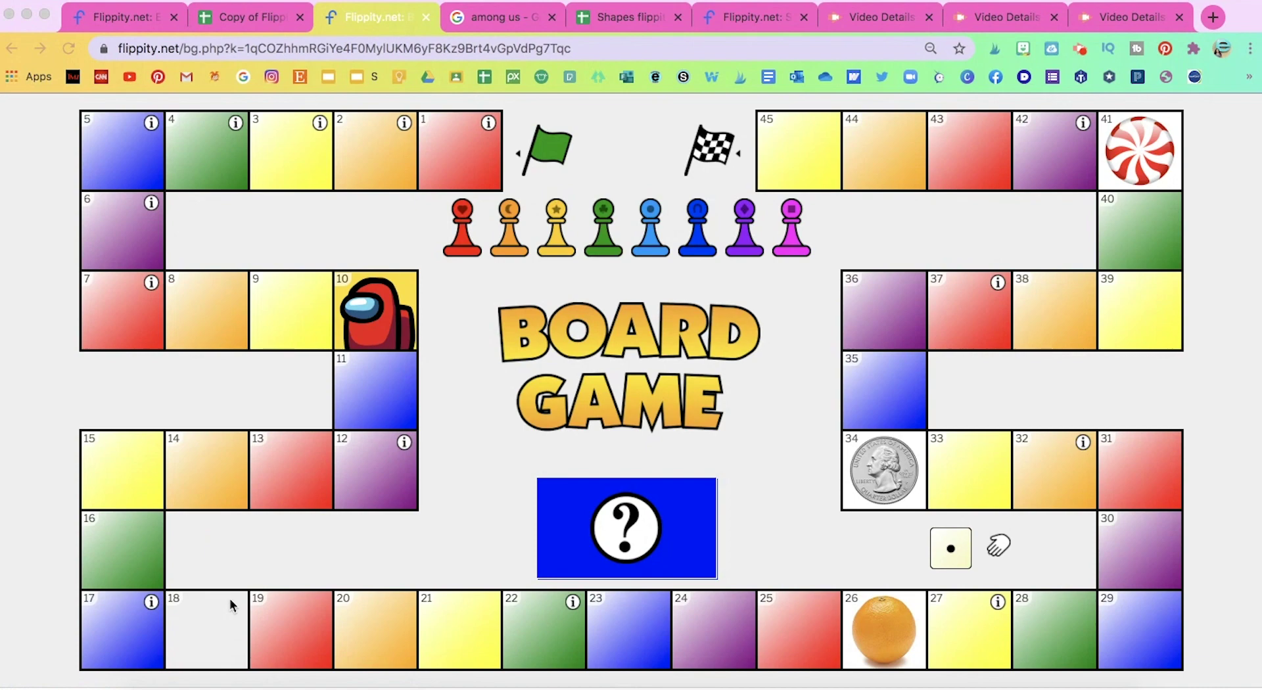
# Step: Copy the image address of the related Pinterest picture of the full blue character, and return to the board game spreadsheet
pyautogui.click(510, 16)
pyautogui.scroll(-5, 875, 397)
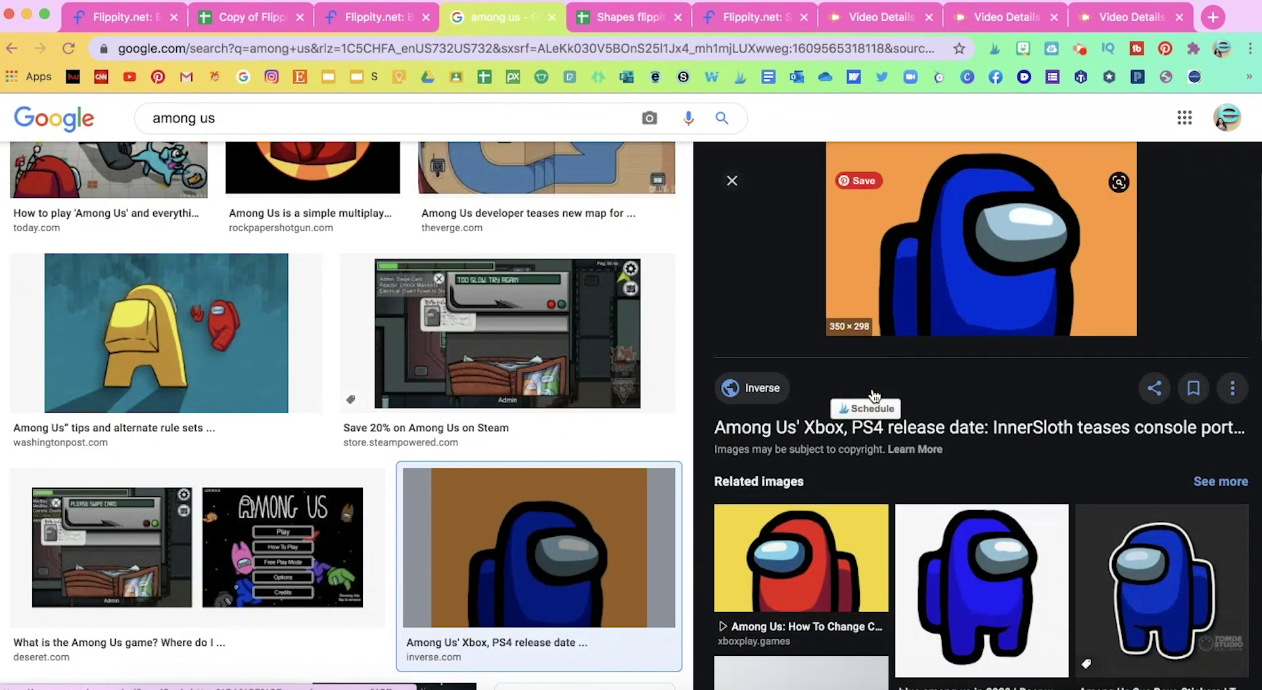
pyautogui.click(1028, 477)
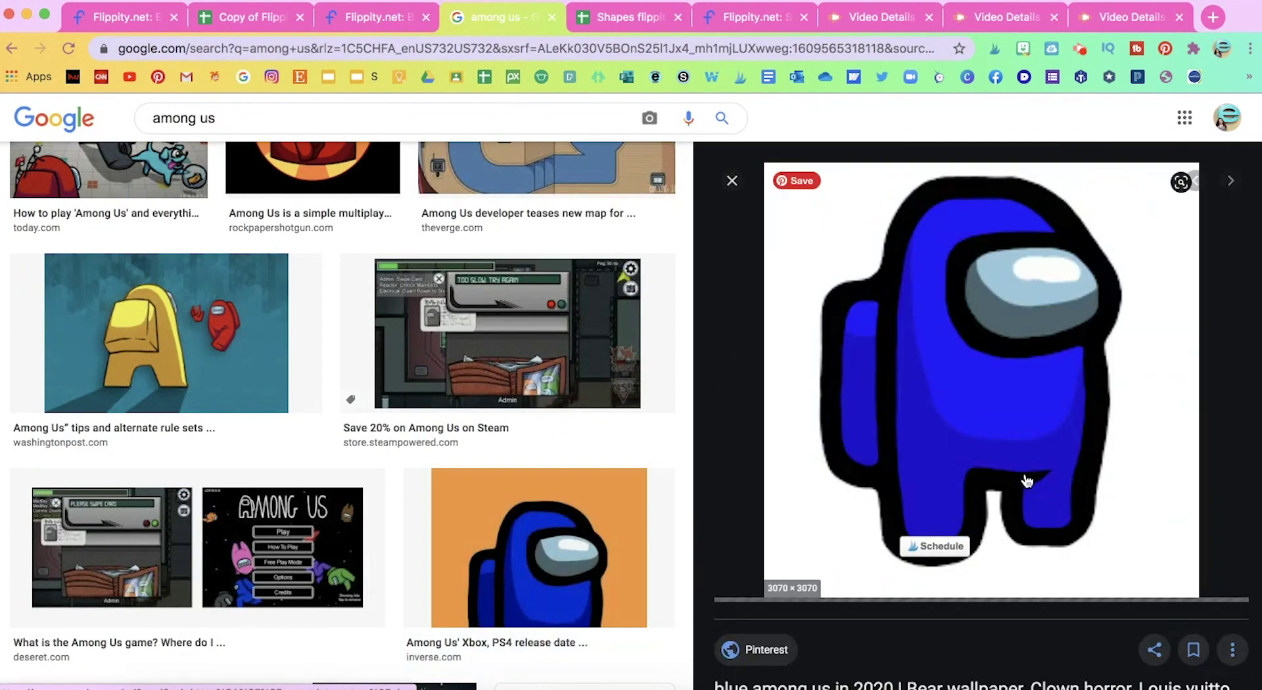
pyautogui.rightClick(1031, 323)
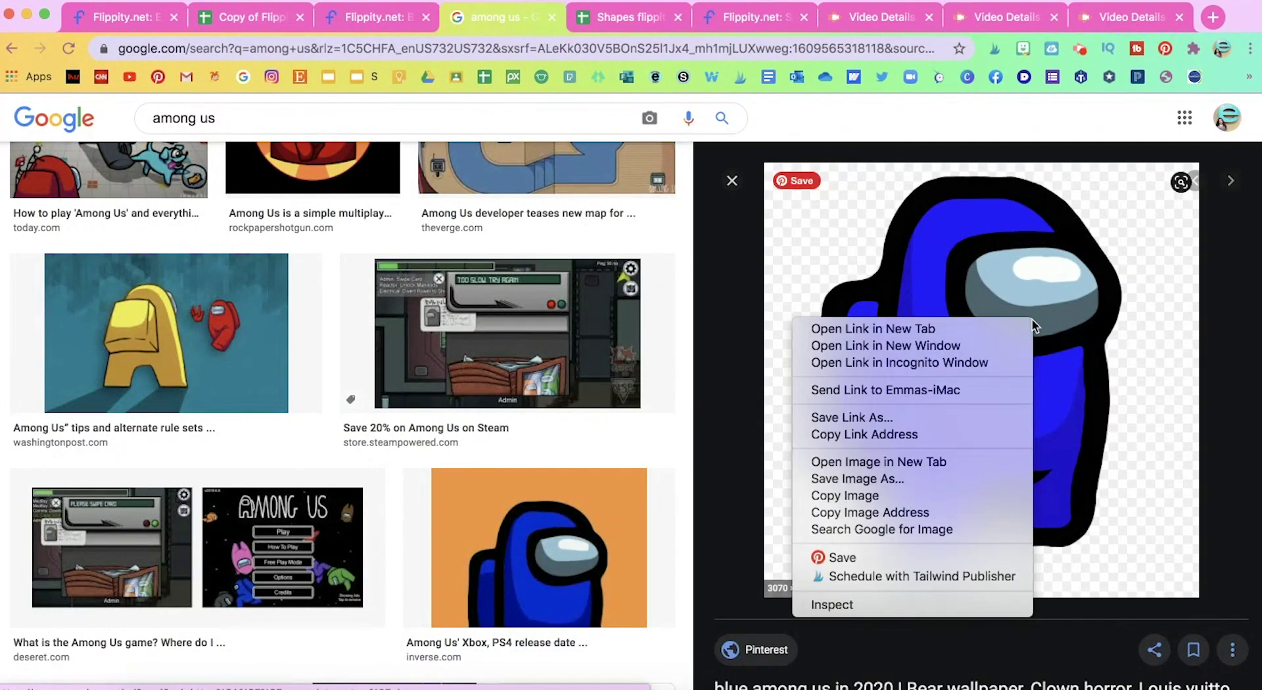
pyautogui.click(937, 514)
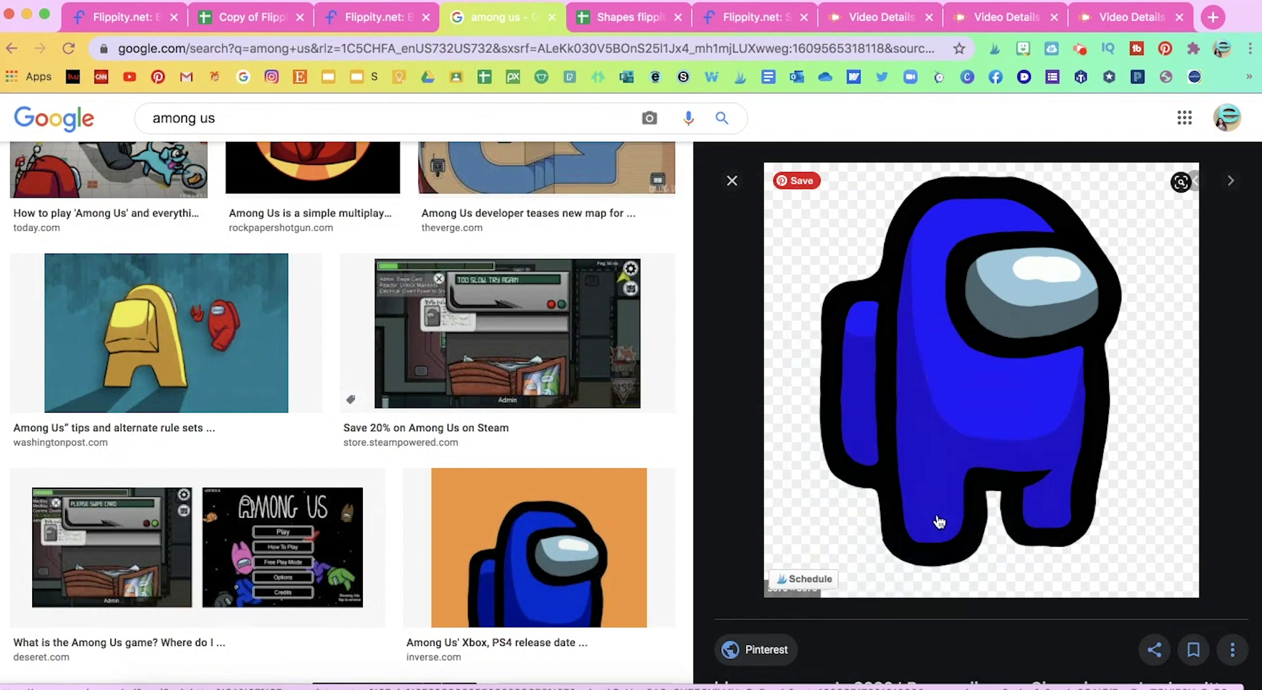
pyautogui.click(246, 21)
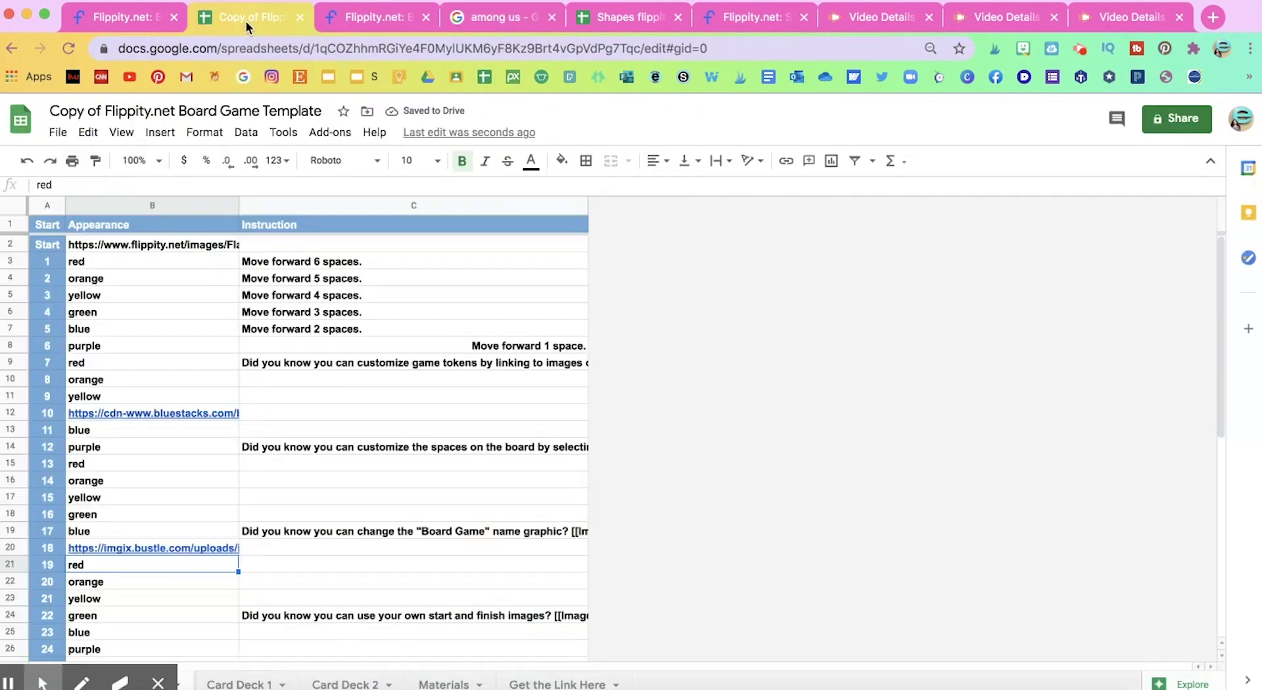
# Step: Replace the imgix.bustle.com address in space 18's Appearance cell with the copied i.pinimg.com image address
pyautogui.click(169, 551)
pyautogui.doubleClick(168, 551)
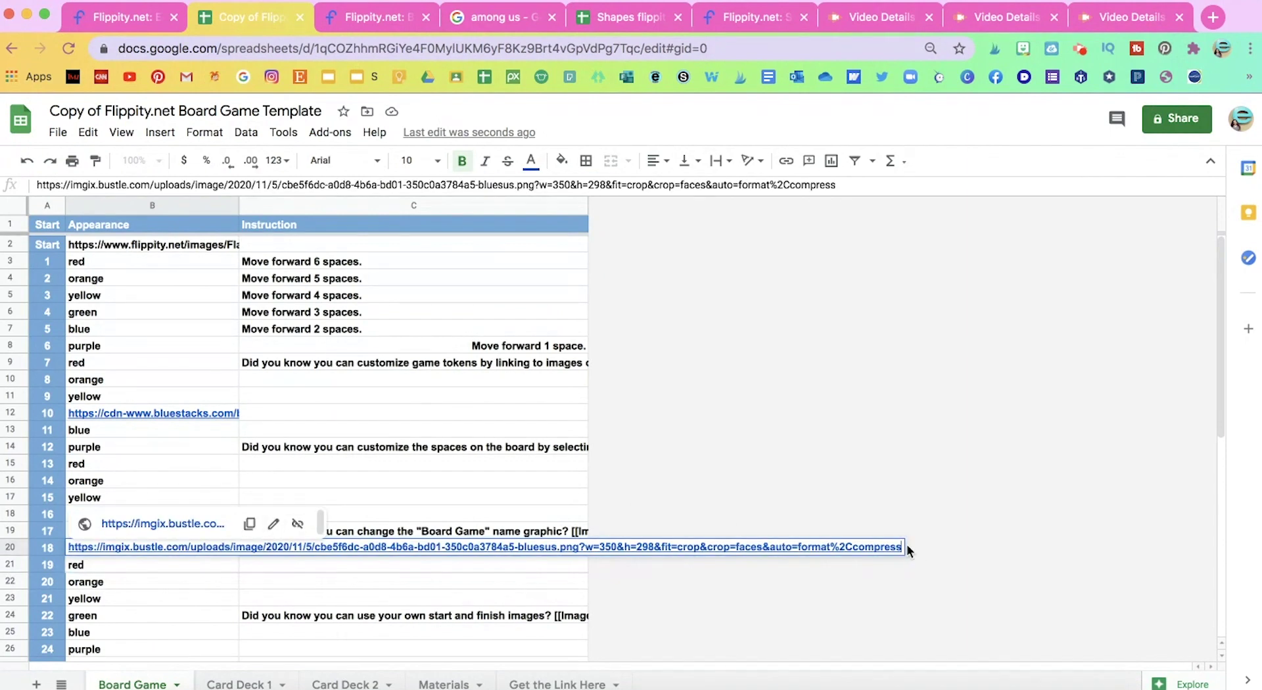
pyautogui.moveTo(902, 547); pyautogui.dragTo(64, 550)
pyautogui.press('BackSpace')
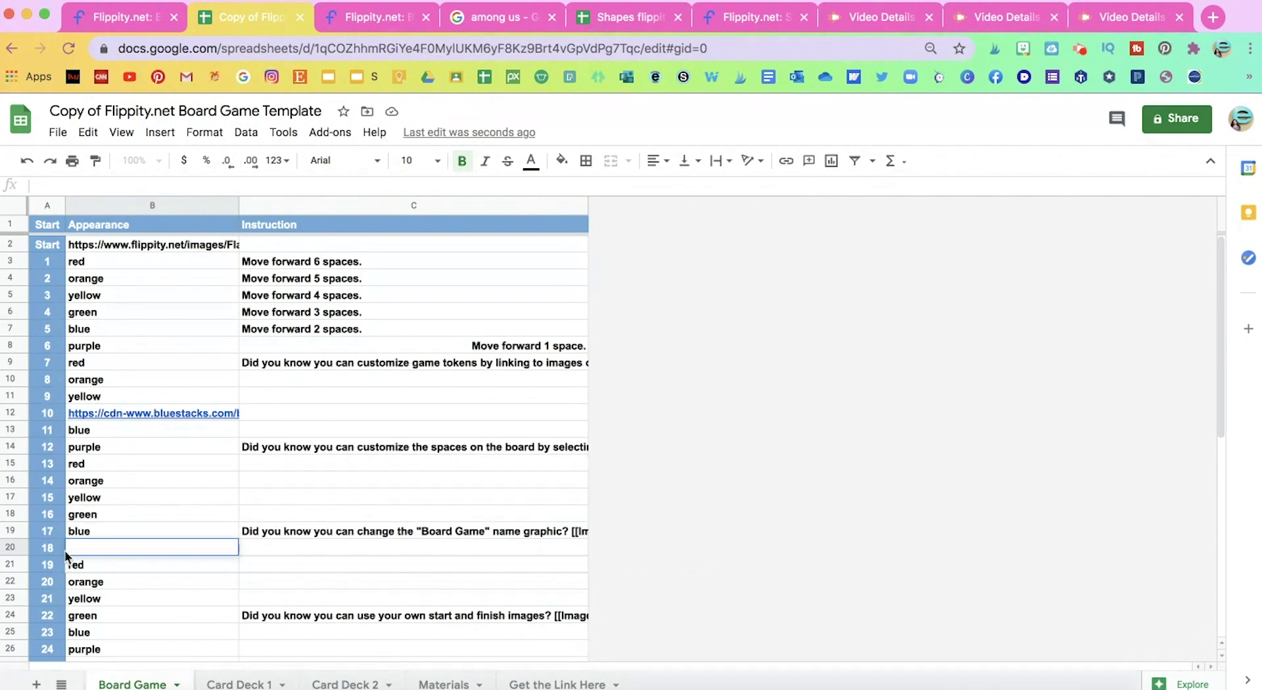
pyautogui.hotkey('ctrl', 'v')
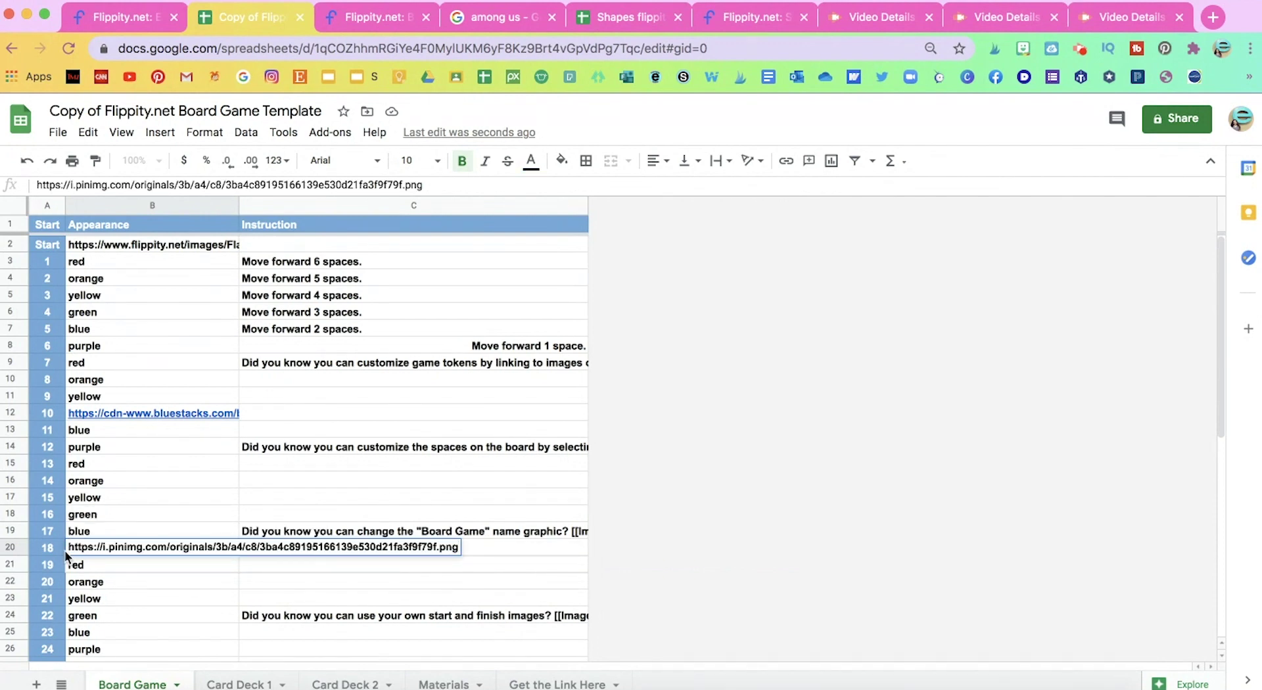
pyautogui.press('Return')
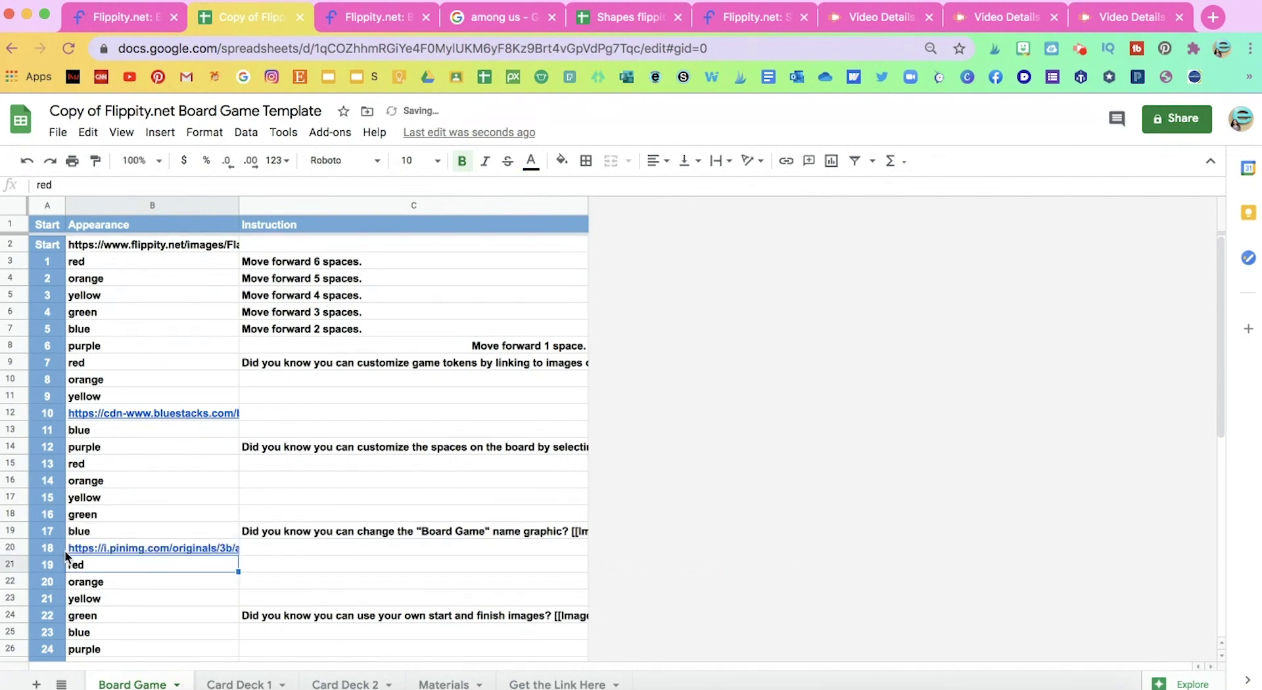
# Step: Return to the playable board game and reload it to check space 18 with the Pinterest image
pyautogui.click(377, 19)
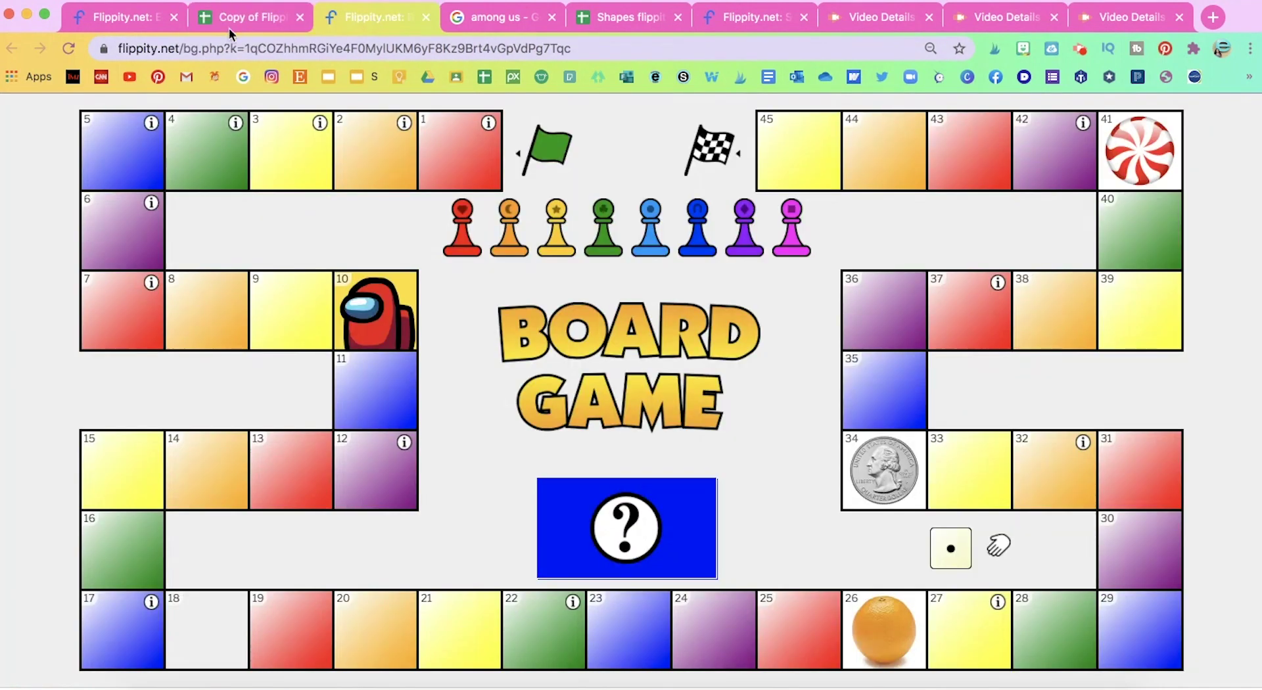
pyautogui.click(68, 49)
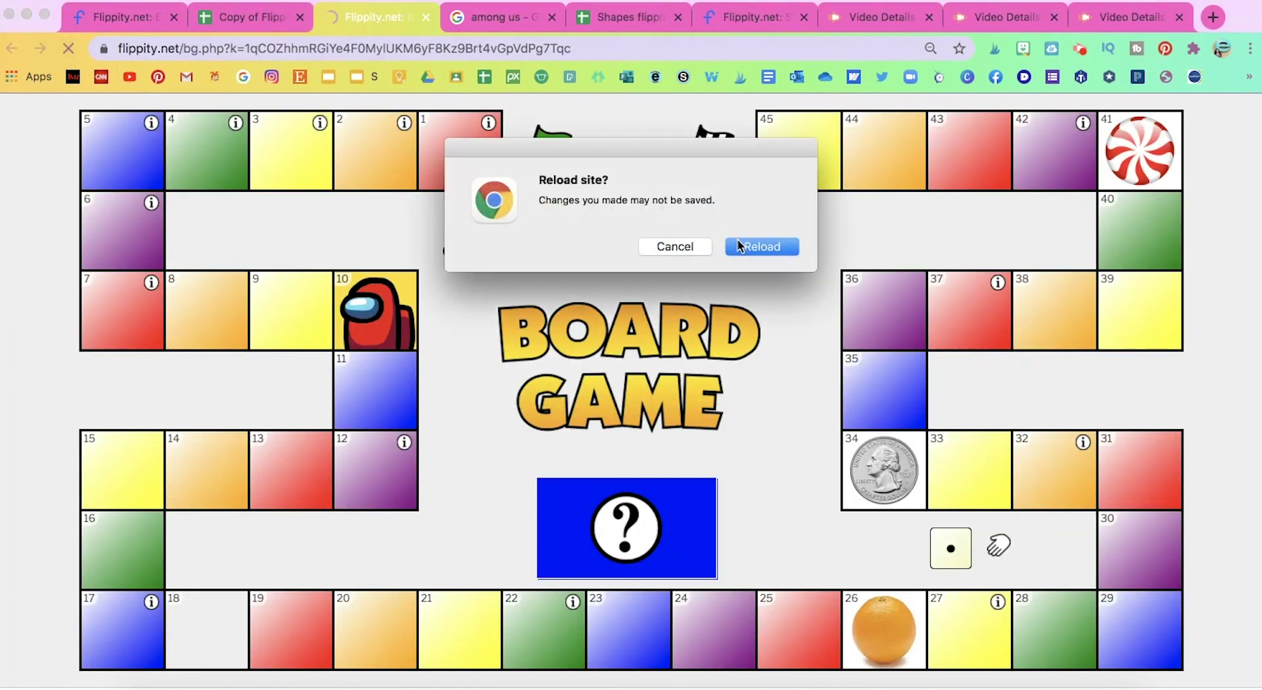
pyautogui.click(752, 247)
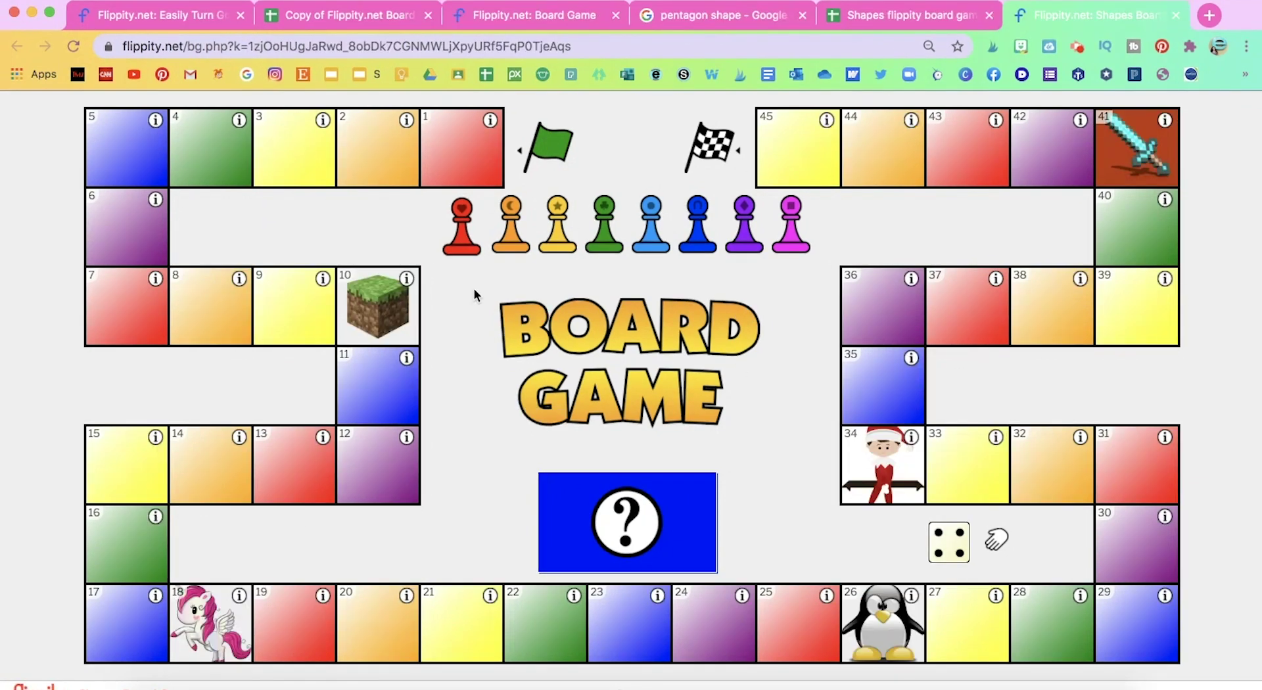
# Step: Switch to the custom board with the Among Us pictures, view space 2's instruction card, and close it
pyautogui.click(485, 15)
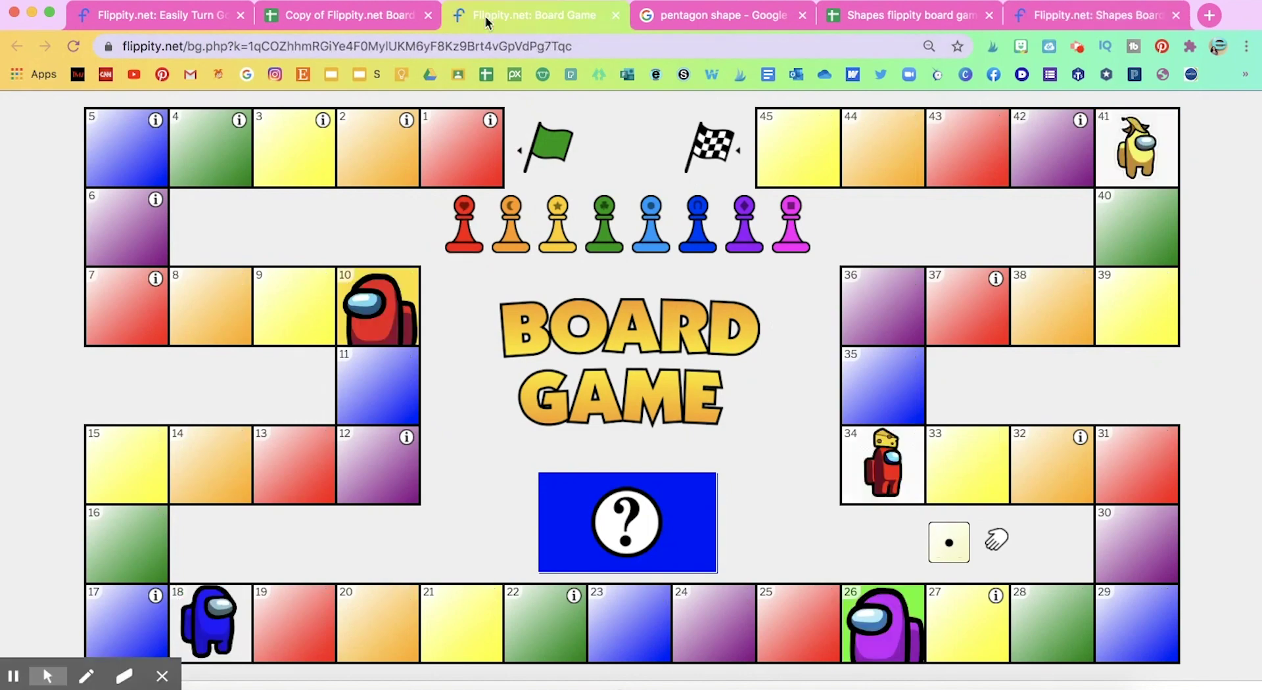
pyautogui.click(164, 679)
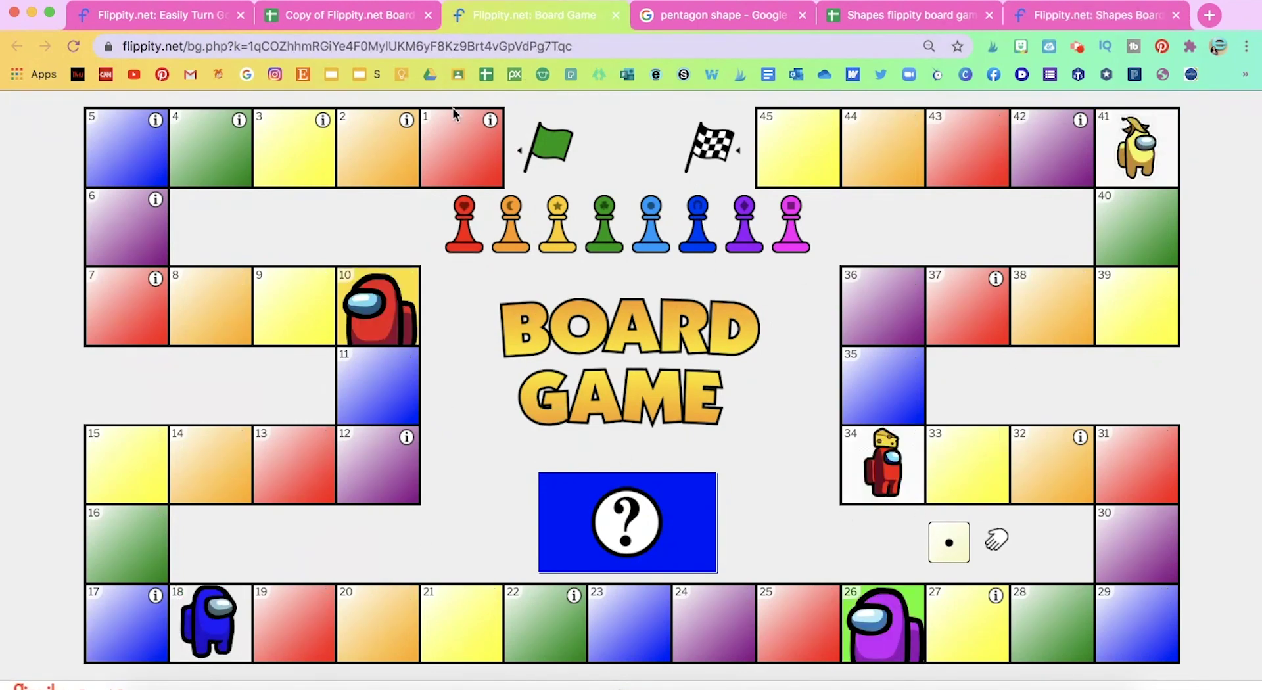
pyautogui.click(406, 122)
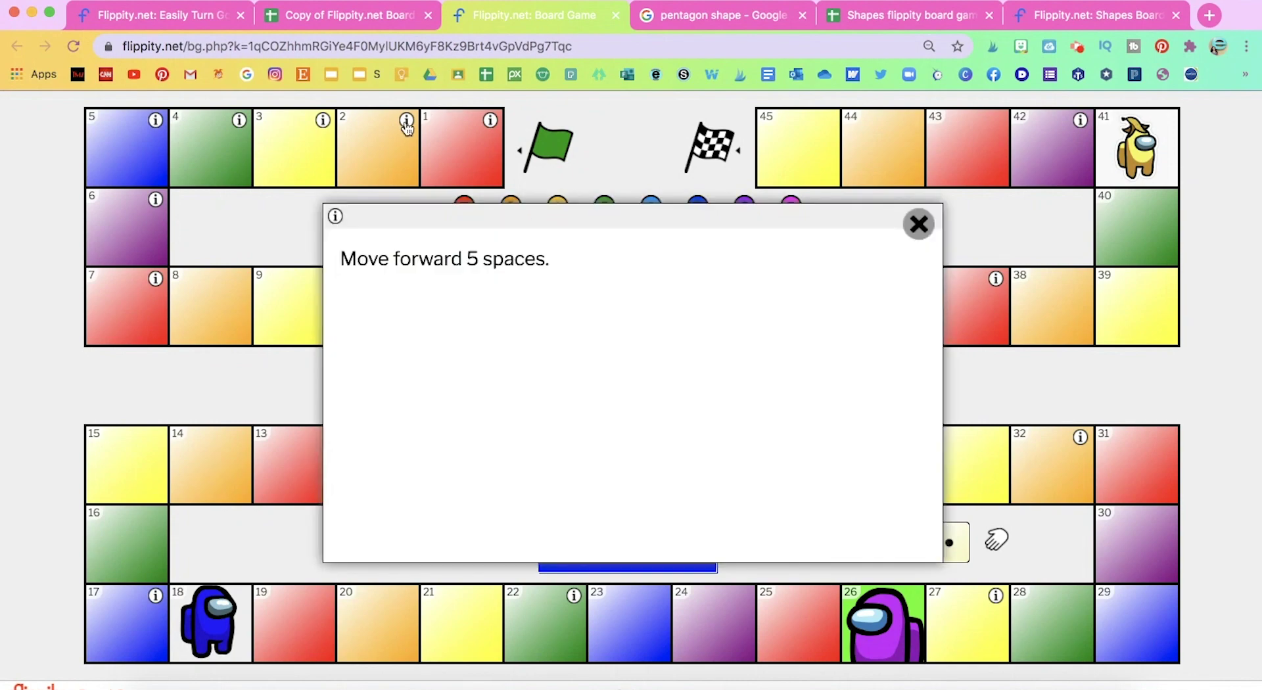
pyautogui.click(929, 230)
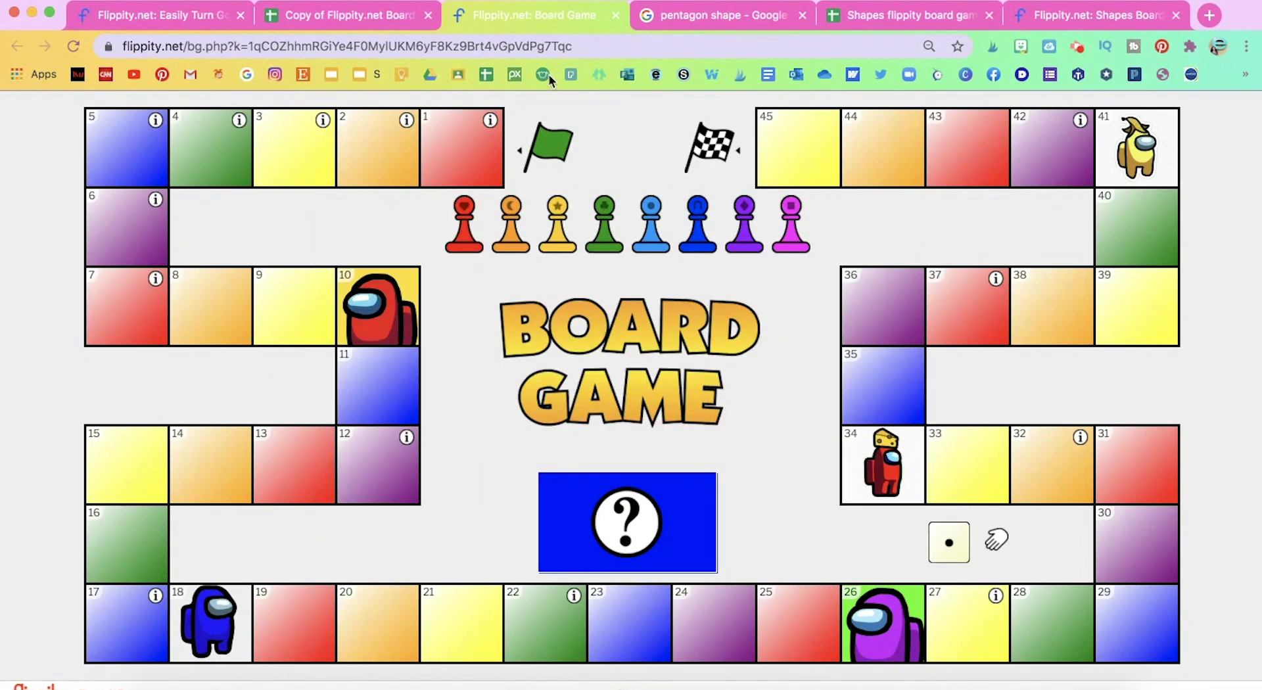
# Step: In the board game spreadsheet, replace space 1's Instruction text with "Name this shape."
pyautogui.click(347, 15)
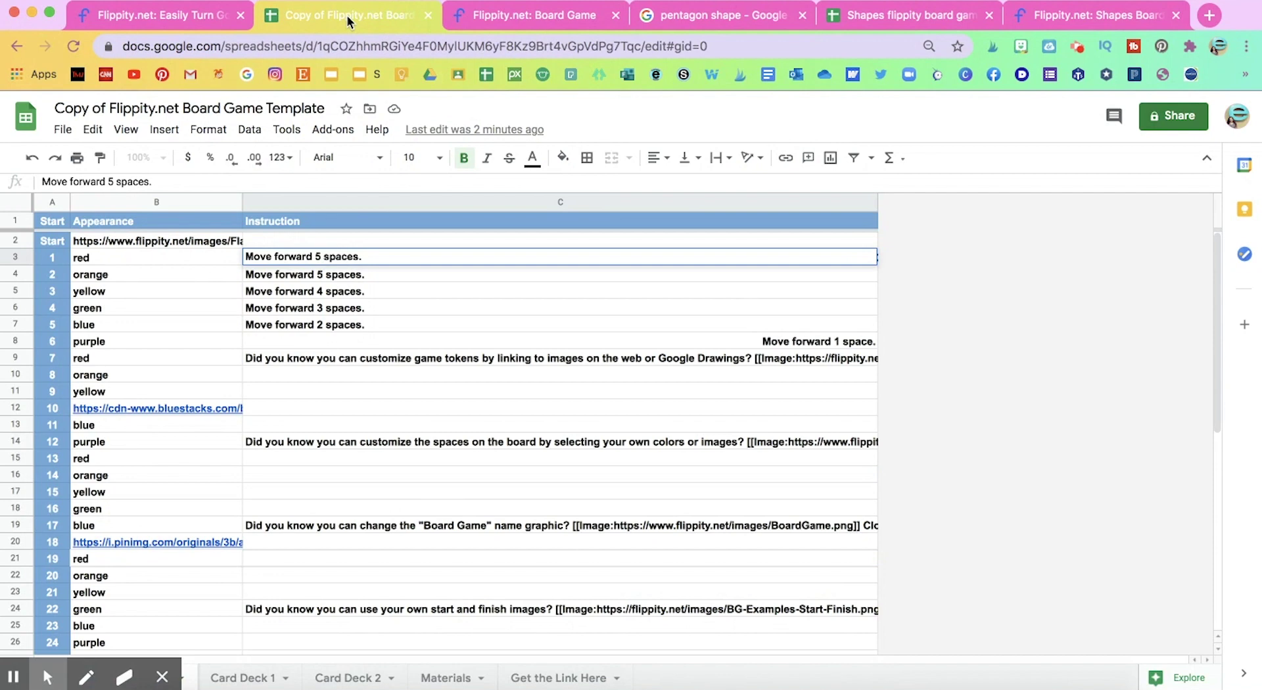
pyautogui.doubleClick(368, 254)
pyautogui.moveTo(347, 251); pyautogui.dragTo(245, 256)
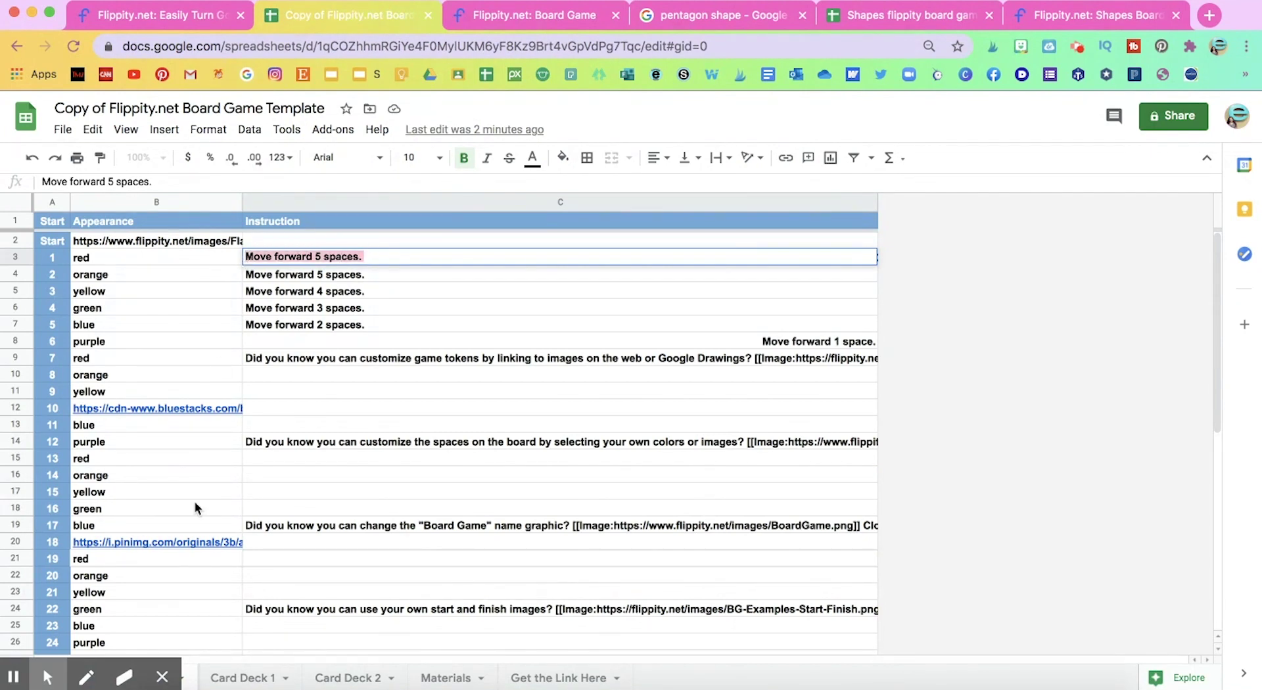
pyautogui.click(169, 675)
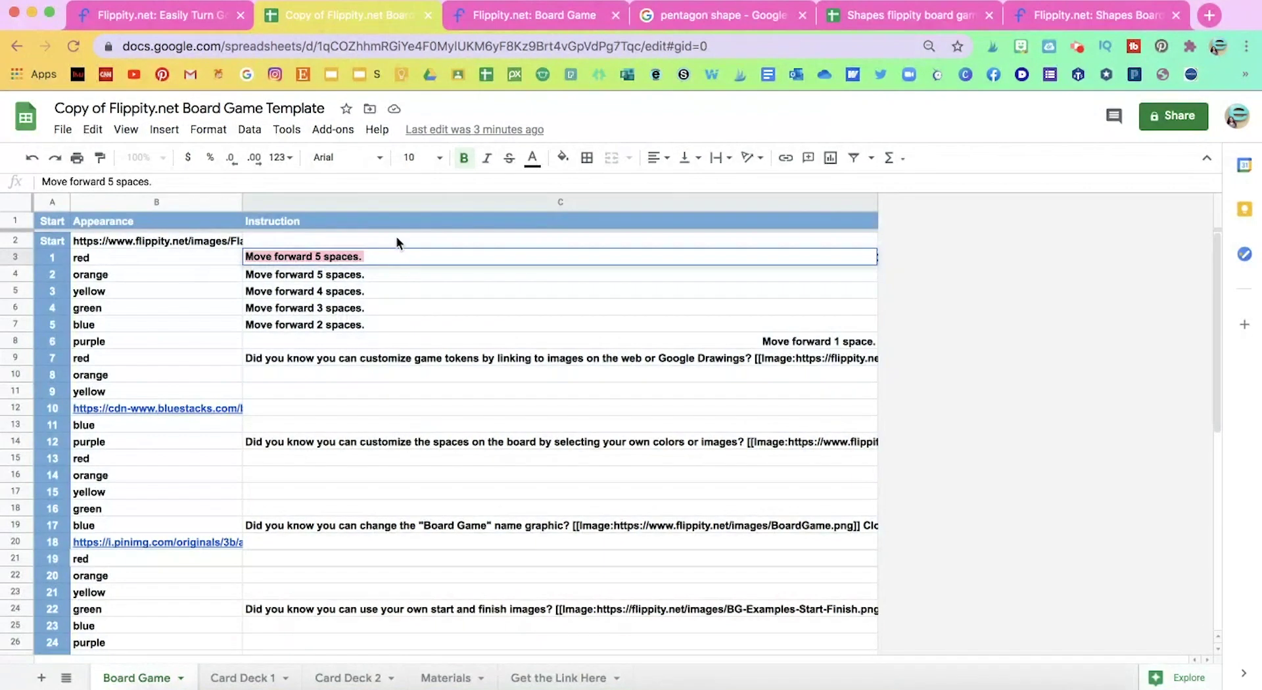
pyautogui.write('N')
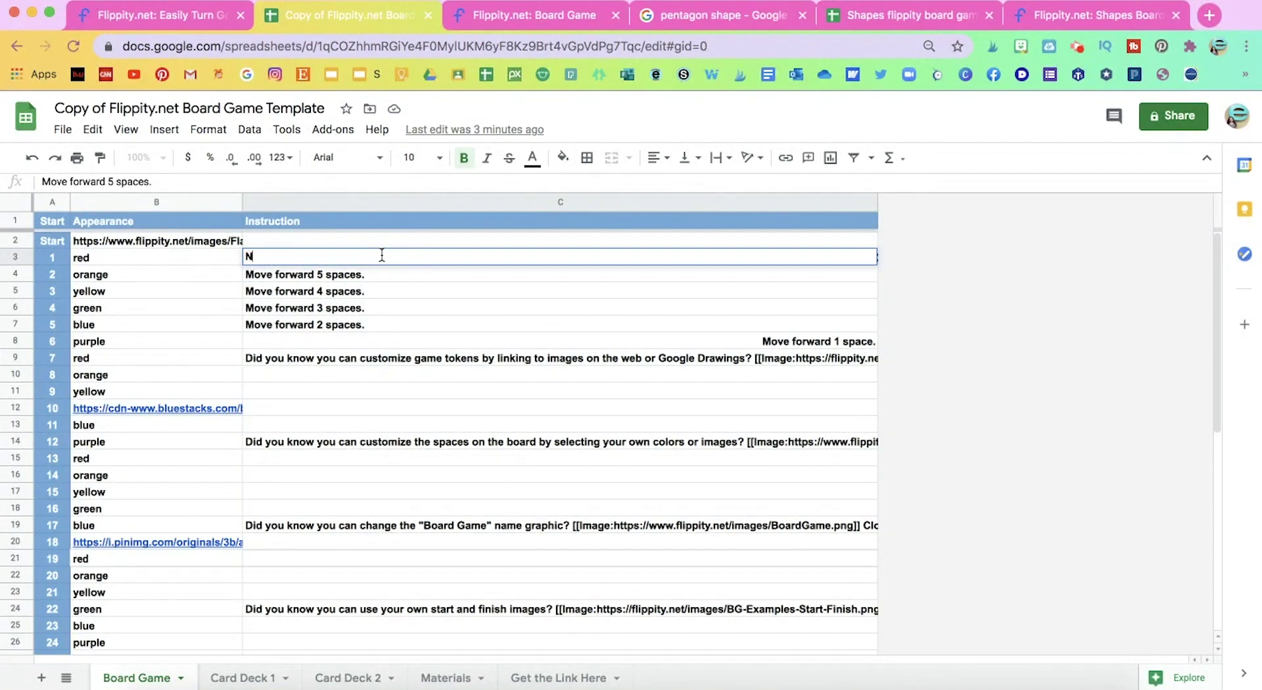
pyautogui.write('ame this shape.')
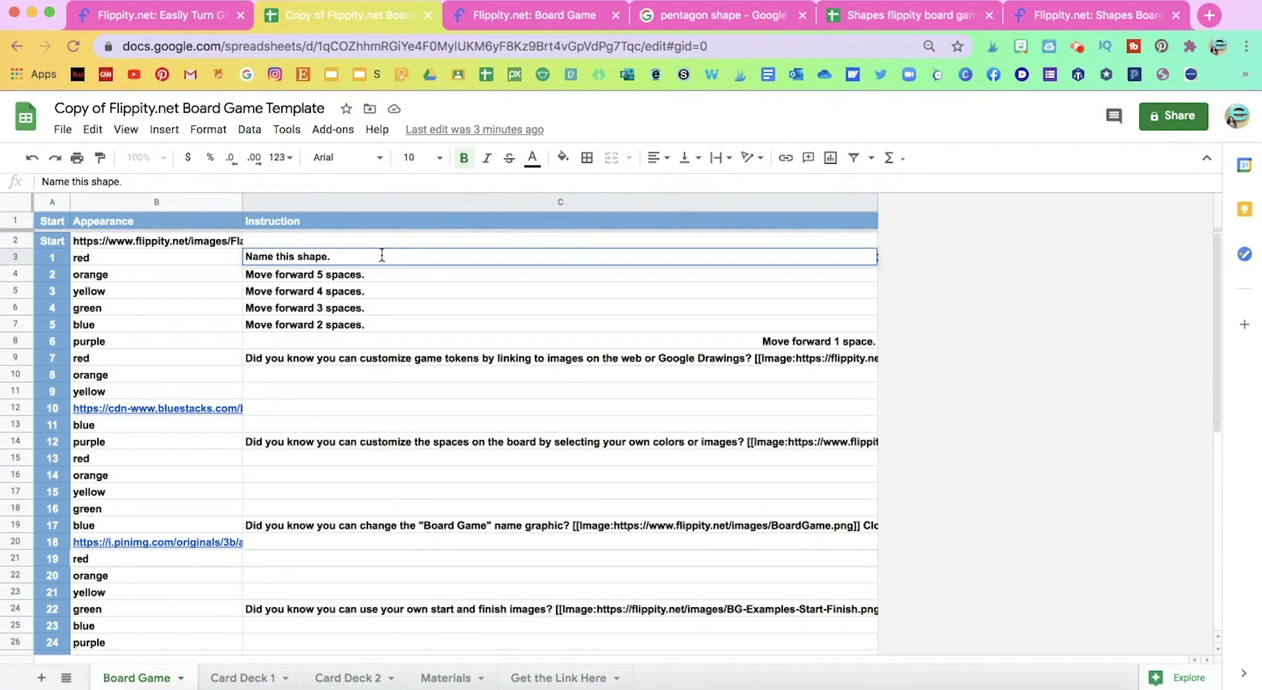
# Step: Open the blue pentagon from clipart-library.com in the pentagon shape image results and copy its image address
pyautogui.click(722, 20)
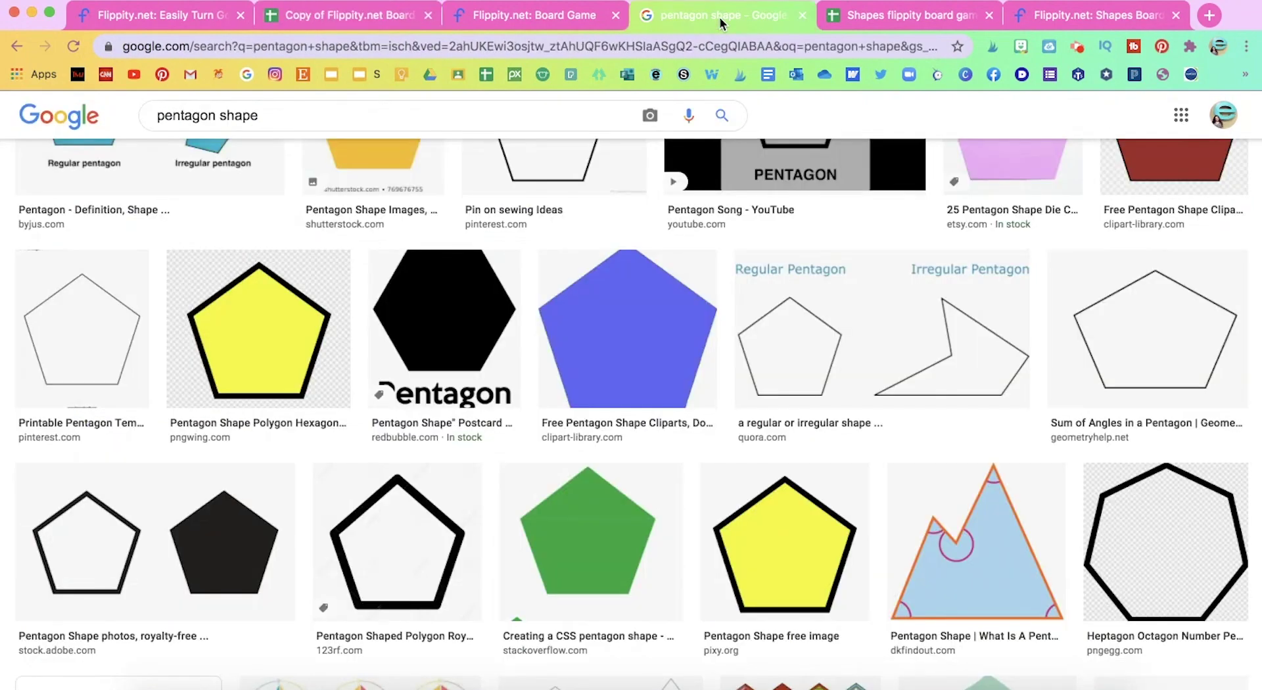
pyautogui.click(651, 323)
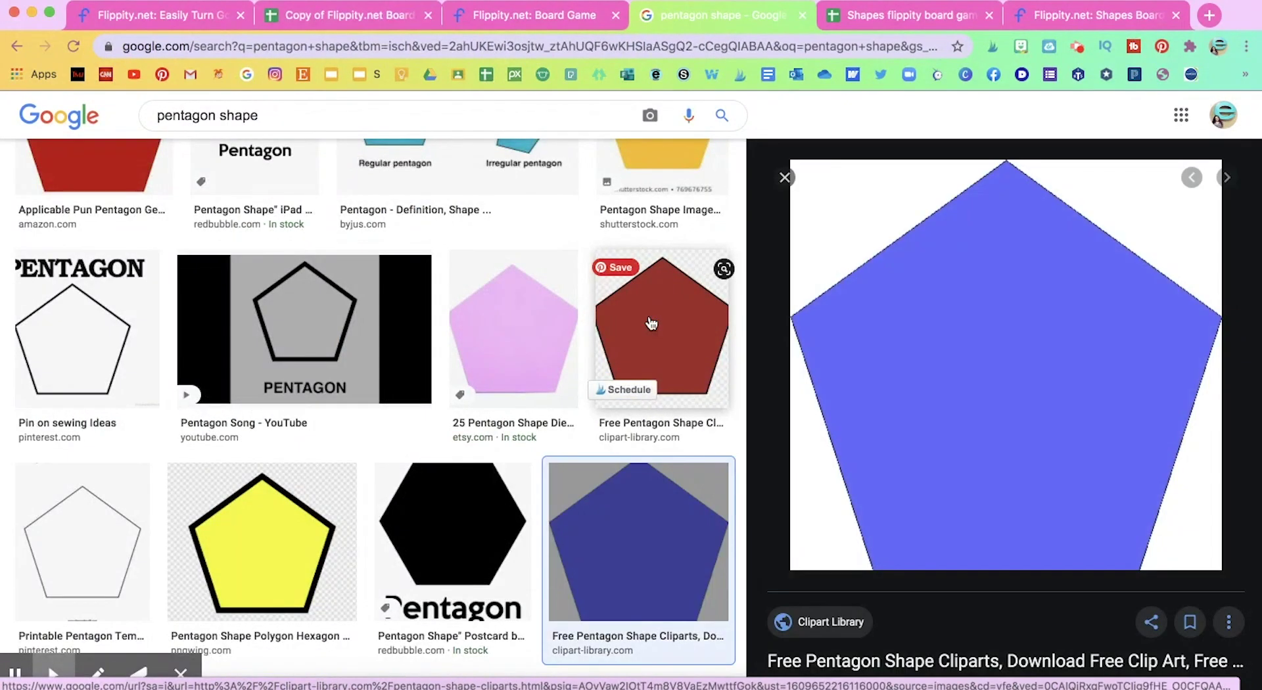
pyautogui.rightClick(944, 321)
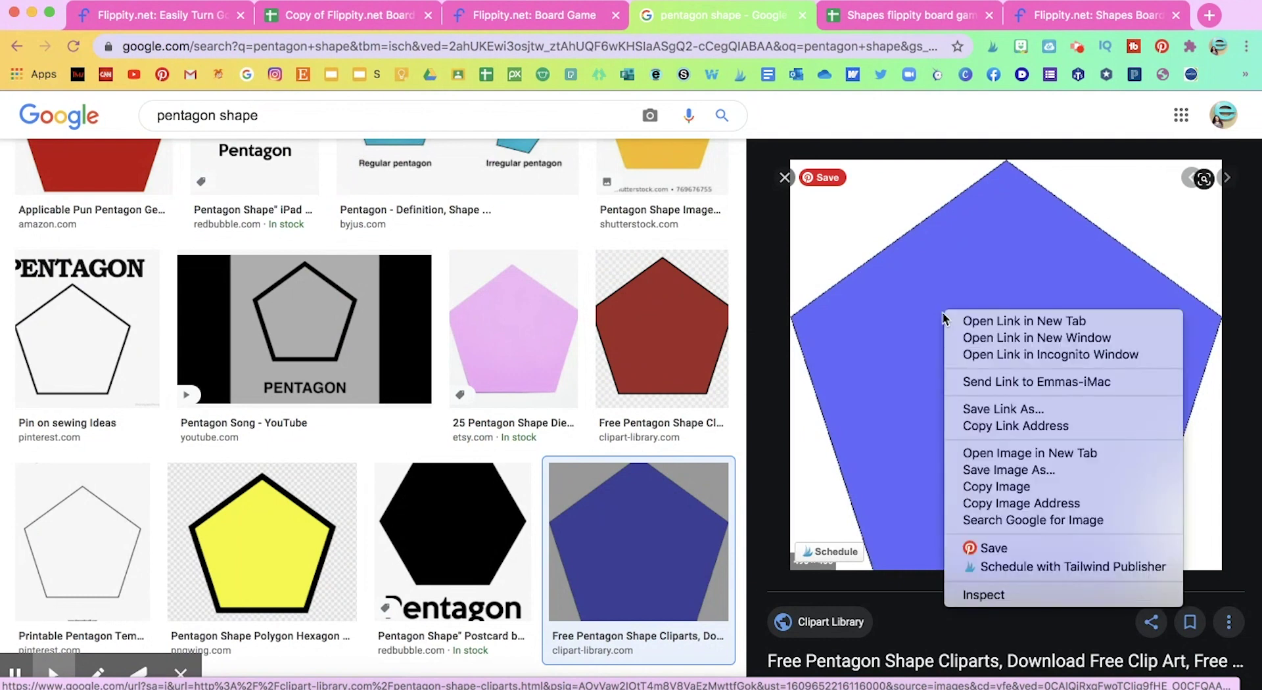
pyautogui.click(1023, 505)
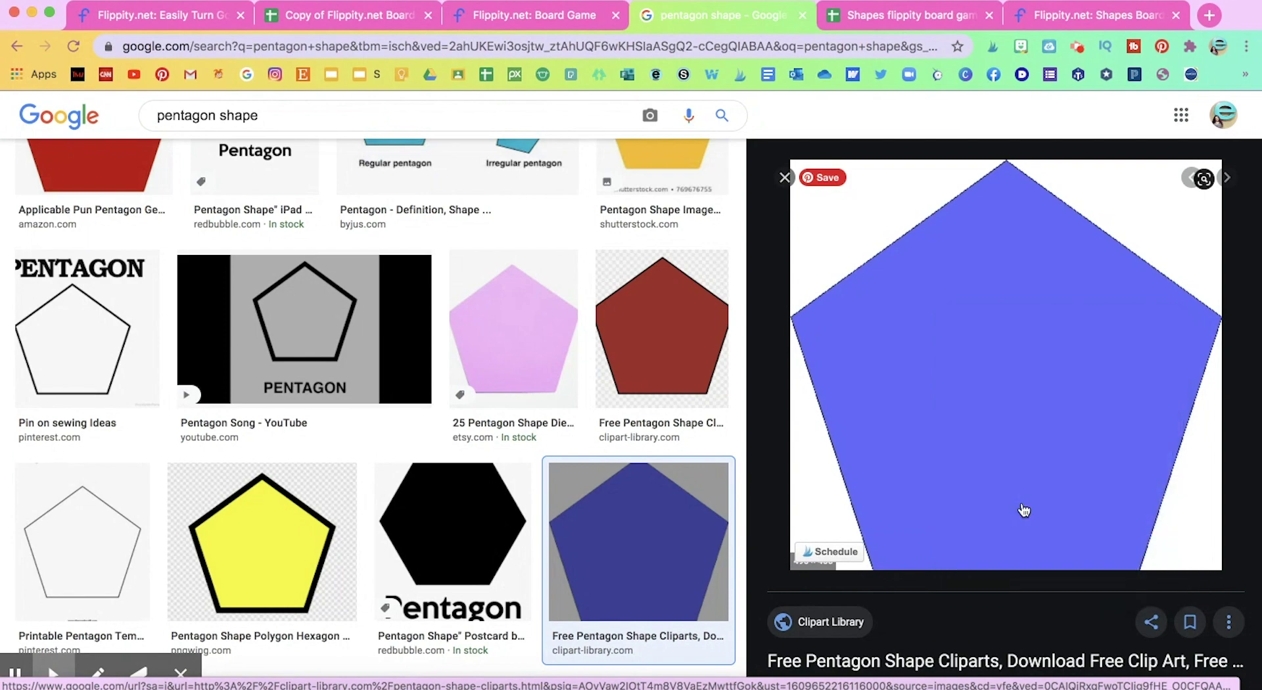
# Step: Back in the spreadsheet, append the copied pentagon address to space 1's instruction, enclosed as [[Image:address]]
pyautogui.click(372, 22)
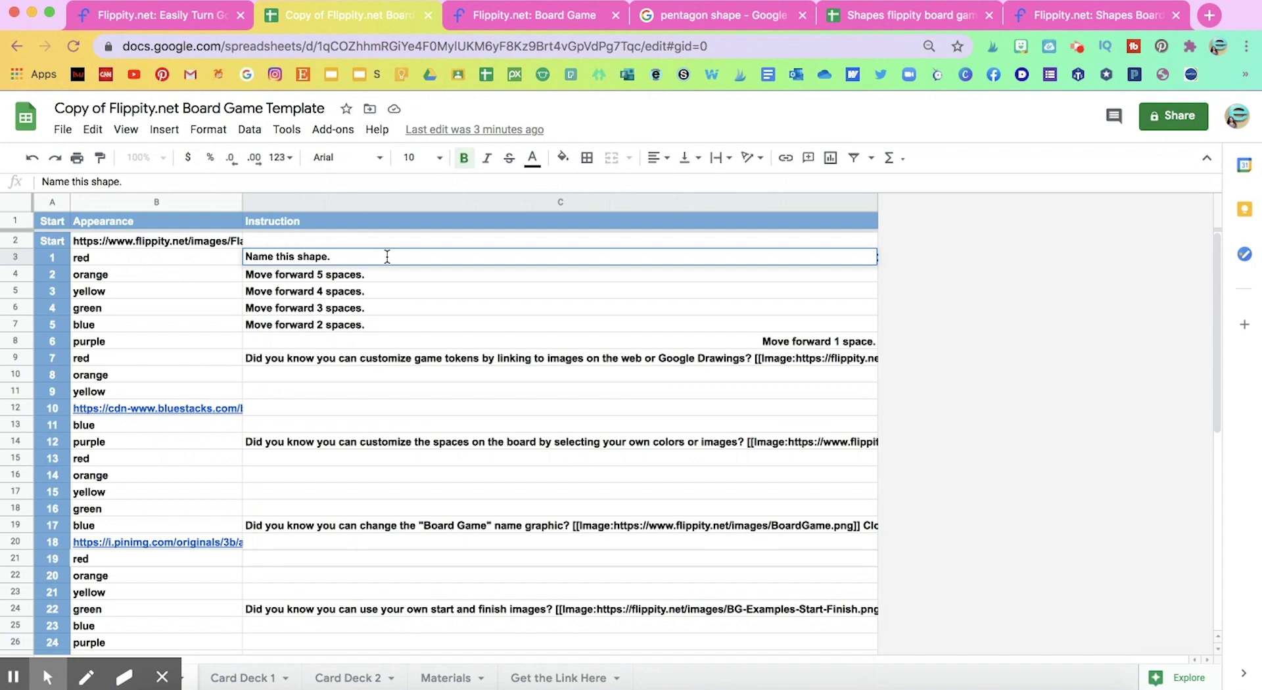
pyautogui.write('{')
pyautogui.write('[[')
pyautogui.write('Ima')
pyautogui.write('ge')
pyautogui.write(':')
pyautogui.press('super+v')
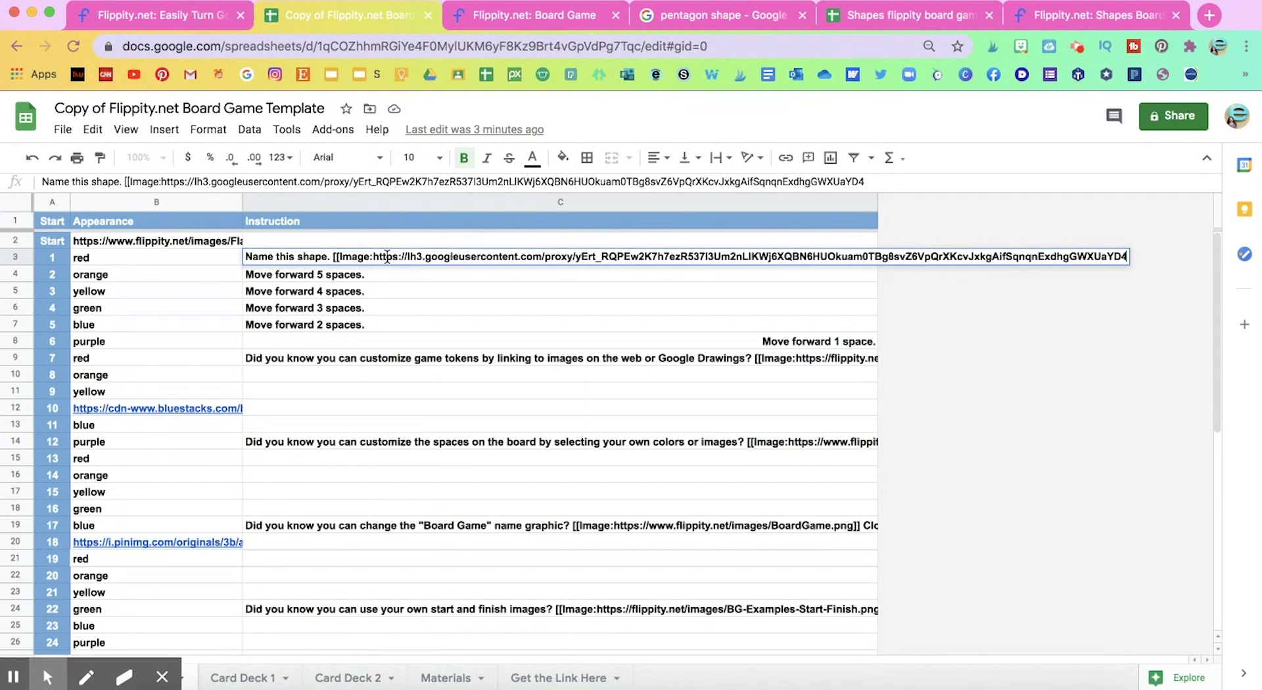
pyautogui.write(']]')
pyautogui.press('Return')
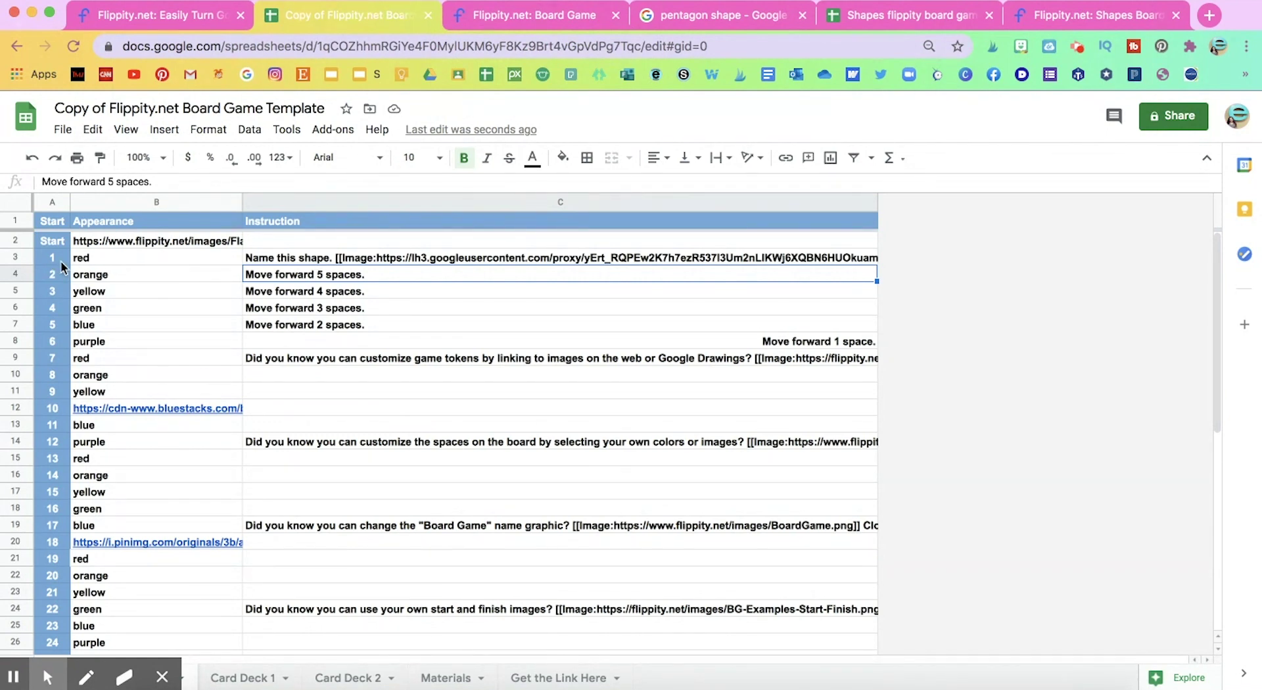
# Step: Reload the playable board game, view space 1's instruction card with the pentagon picture, and close it
pyautogui.click(539, 14)
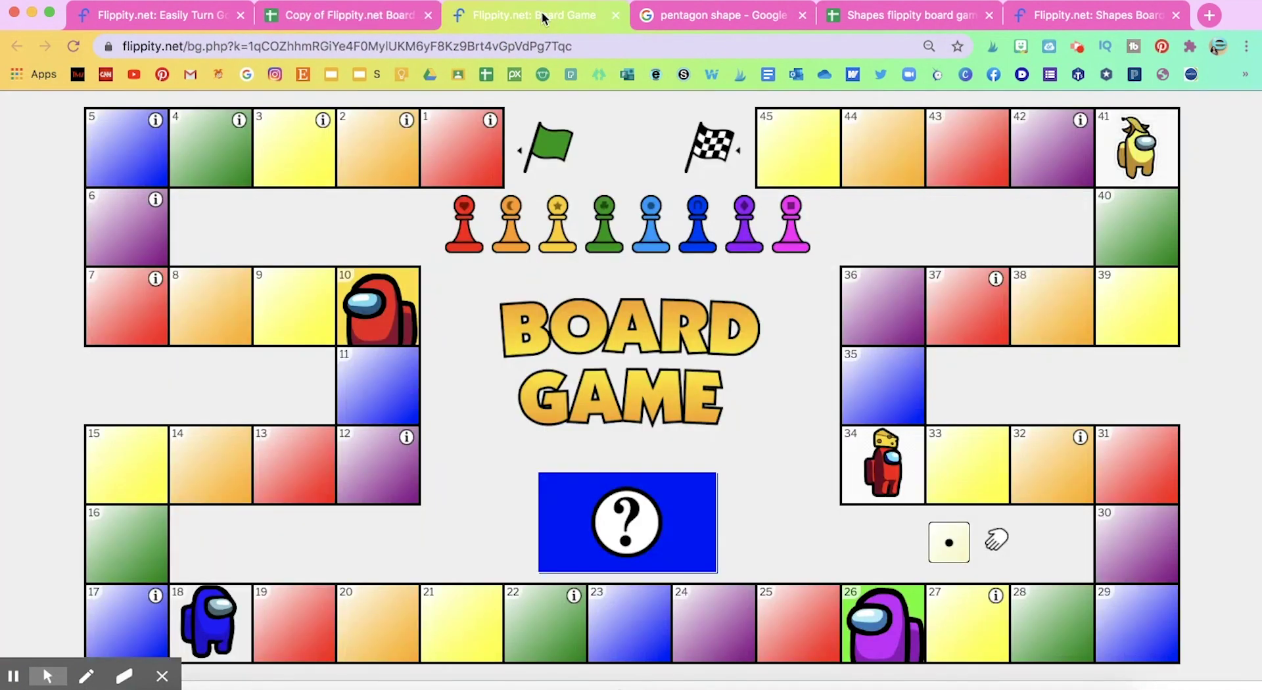
pyautogui.click(73, 46)
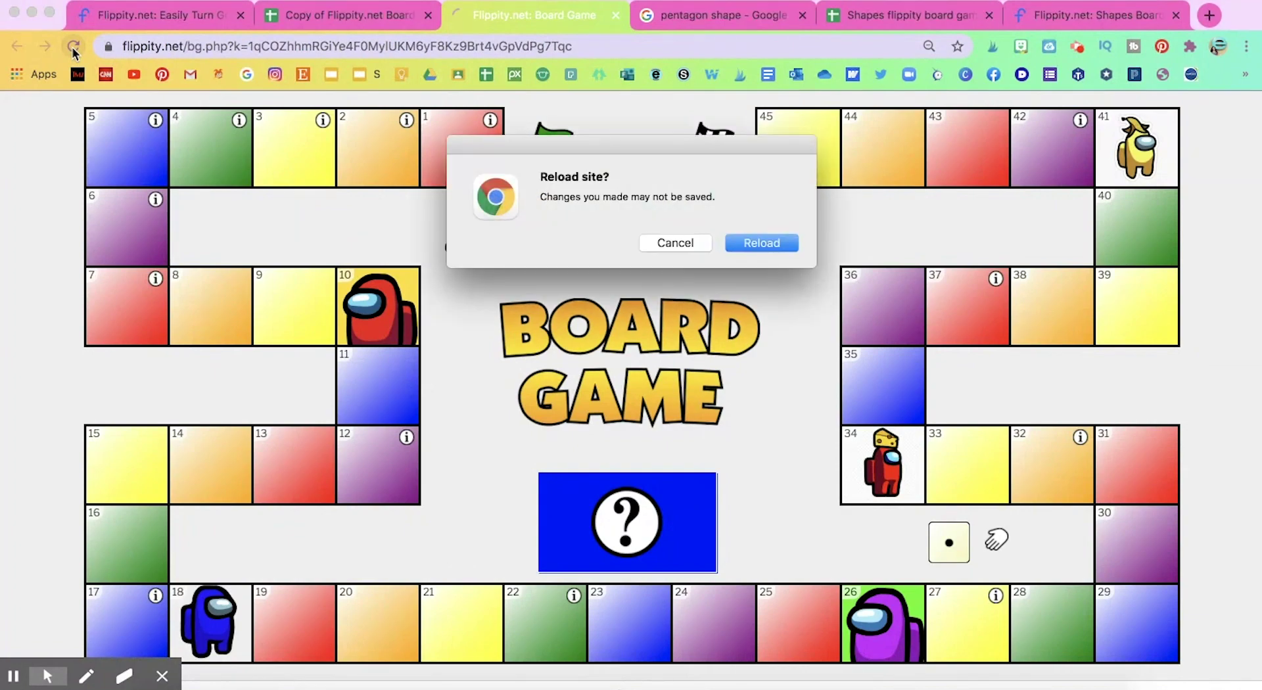
pyautogui.click(757, 242)
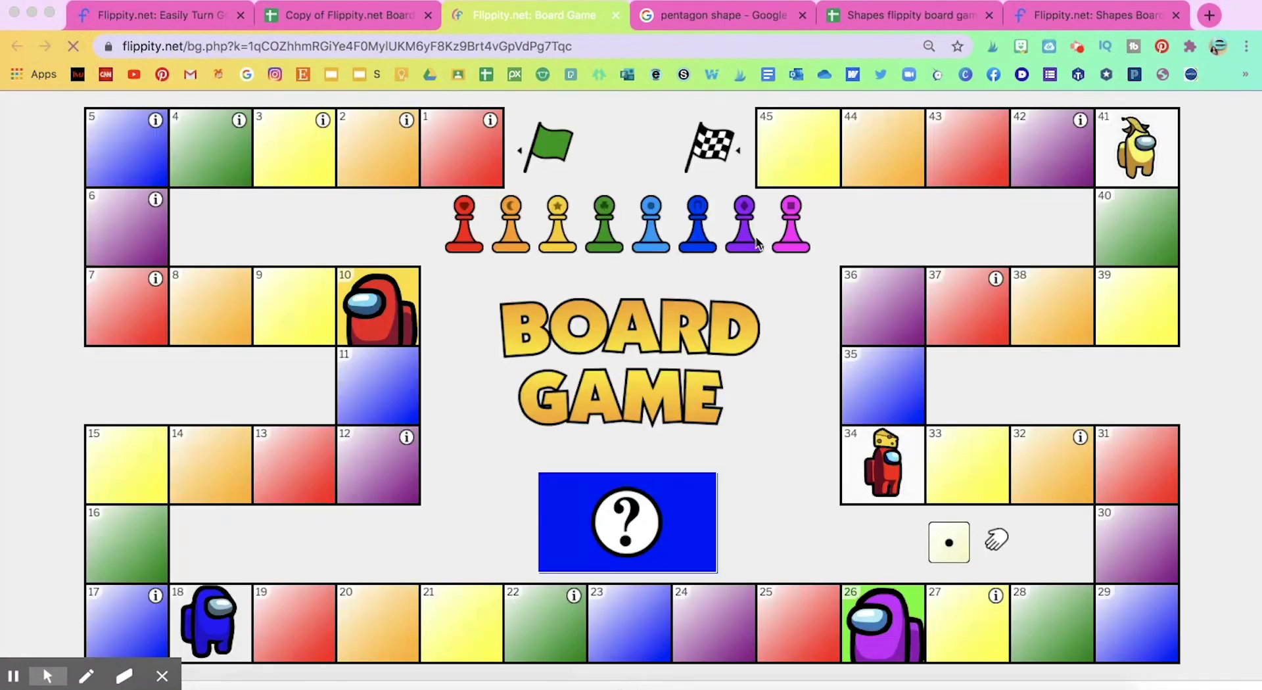
pyautogui.click(493, 124)
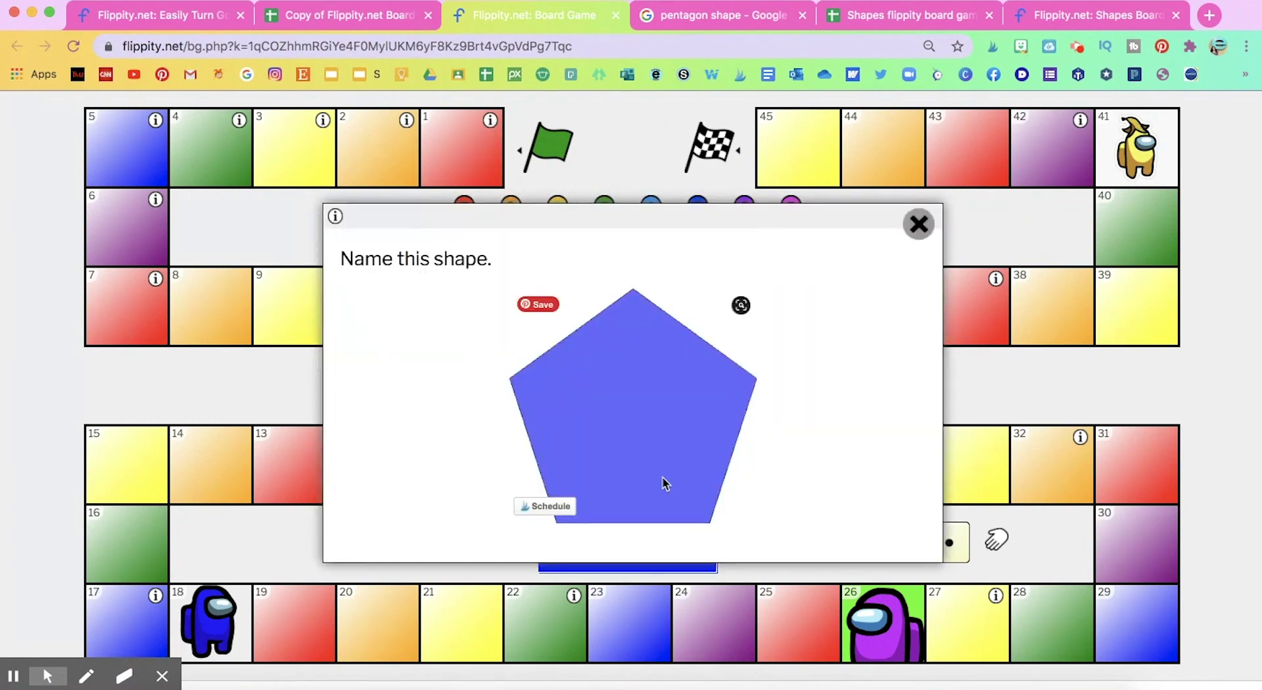
pyautogui.click(919, 225)
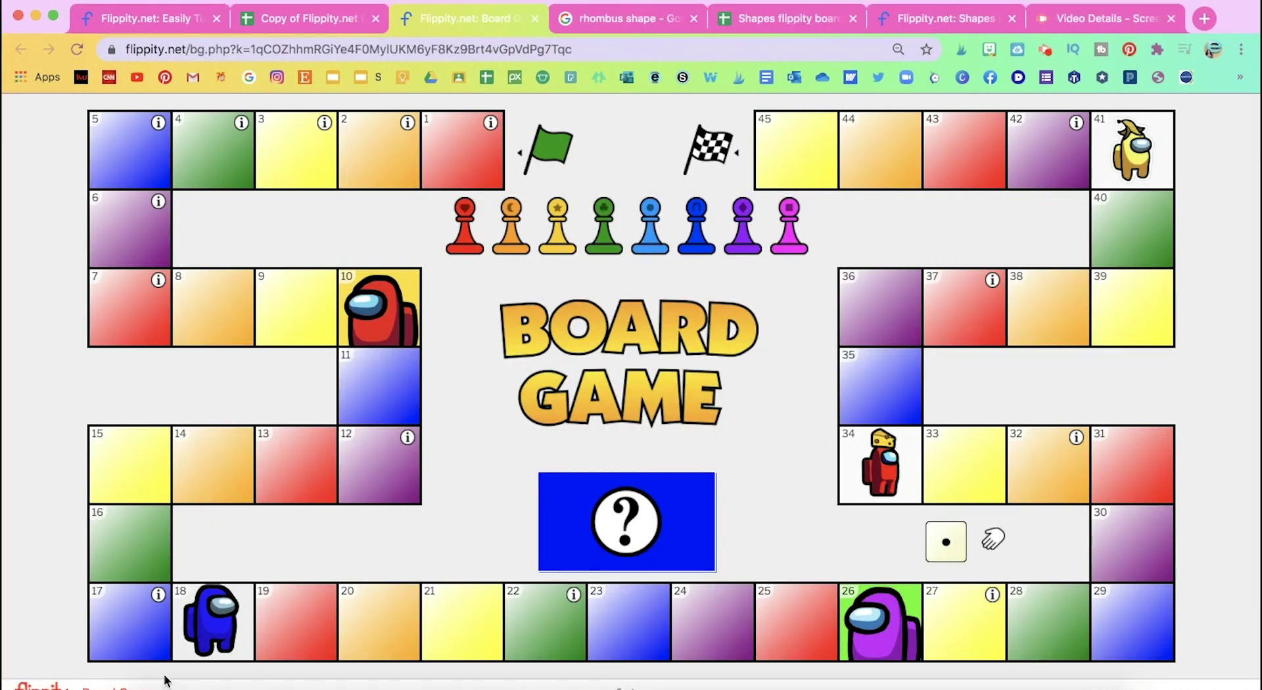
# Step: In the board game spreadsheet, replace space 2's Instruction text with "How many vertices does this shape have?"
pyautogui.click(330, 17)
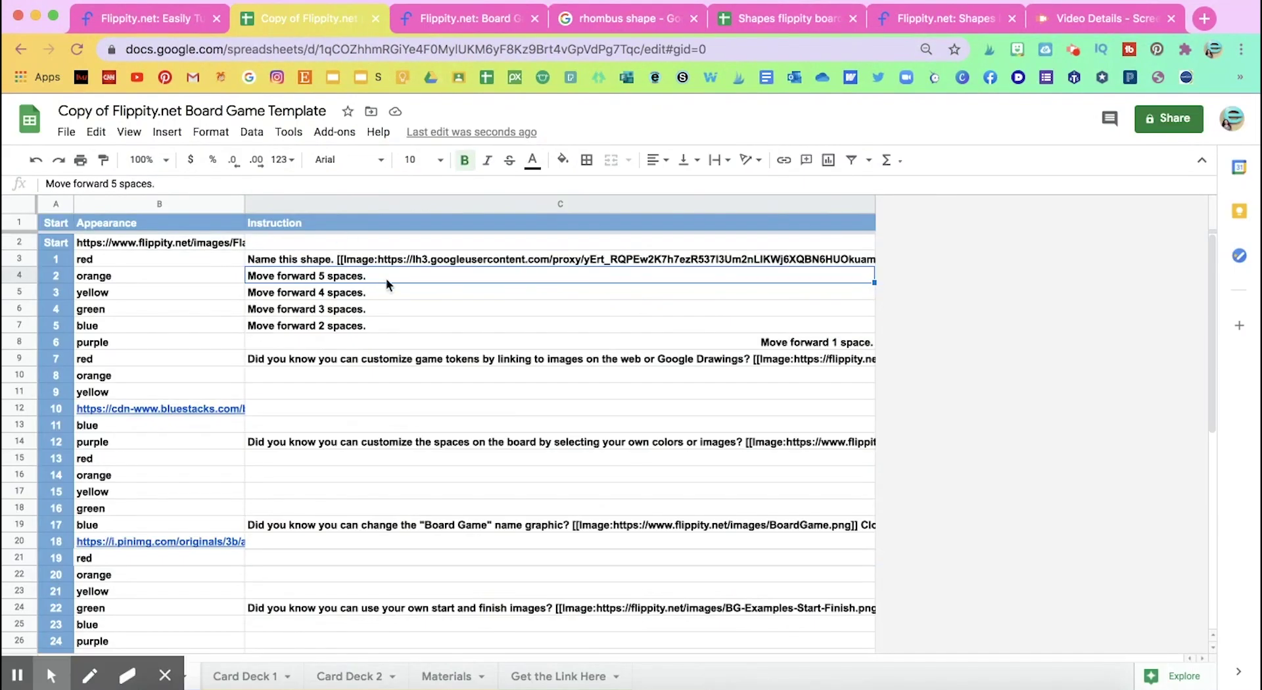
pyautogui.doubleClick(365, 278)
pyautogui.moveTo(366, 278); pyautogui.dragTo(249, 276)
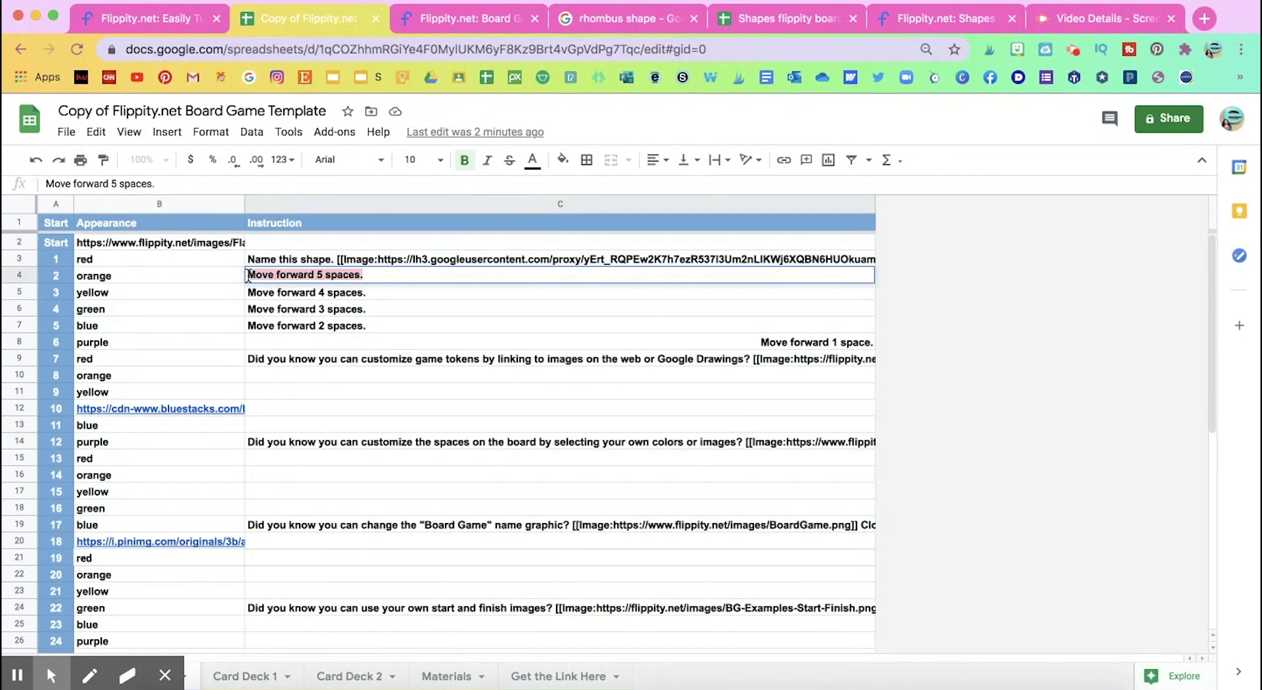
pyautogui.press('BackSpace')
pyautogui.write('H')
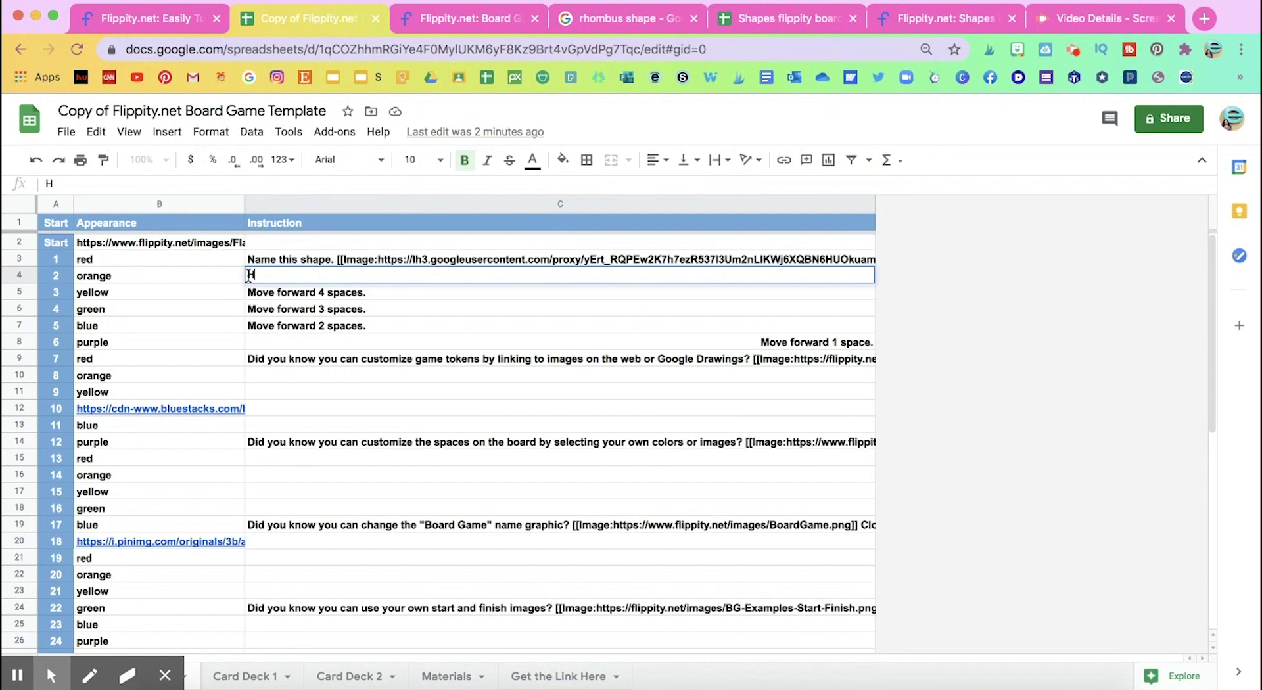
pyautogui.write('ow many vertices do')
pyautogui.write('es t')
pyautogui.write('oes this shape')
pyautogui.write(' have?')
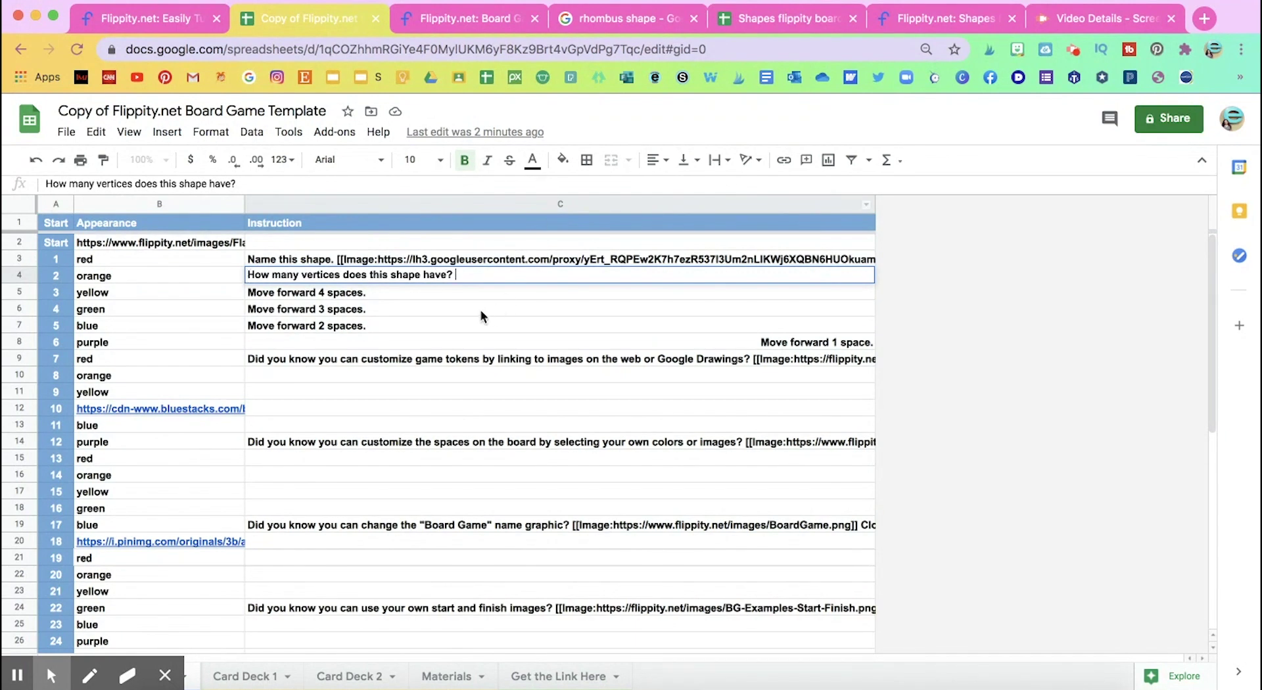
# Step: Open the purple Scribblenauts rhombus in the rhombus shape image results and copy its image address
pyautogui.click(604, 18)
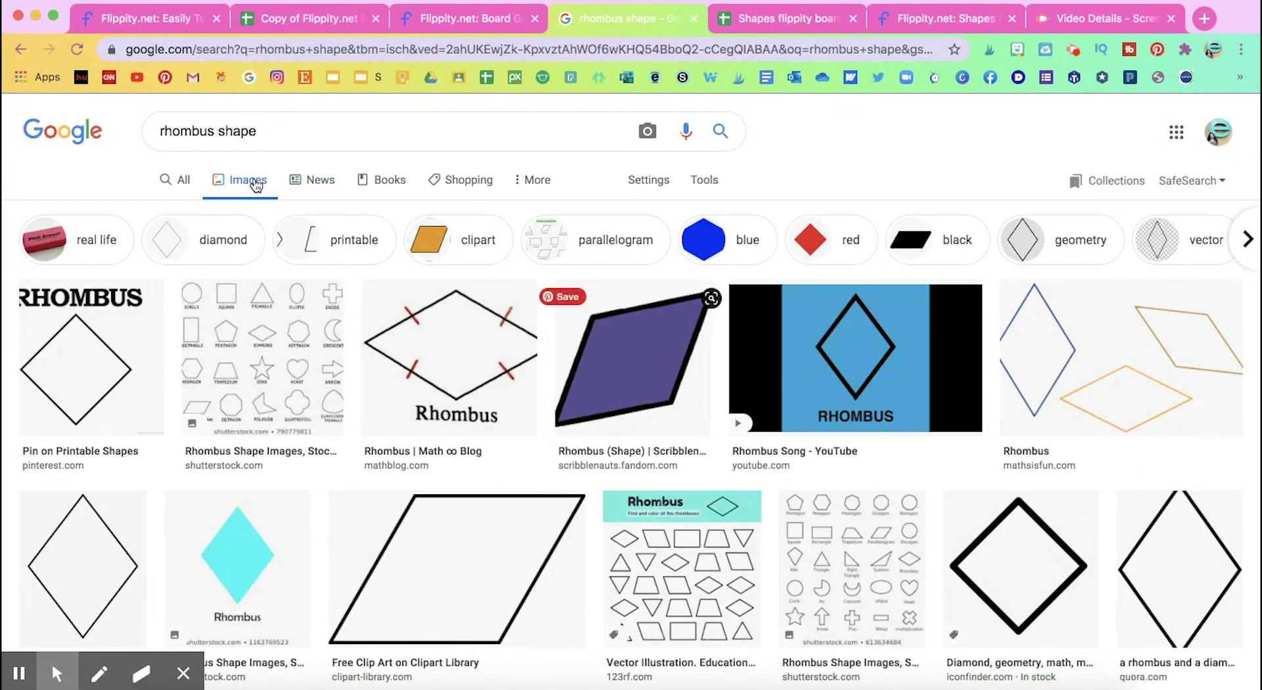
pyautogui.click(612, 352)
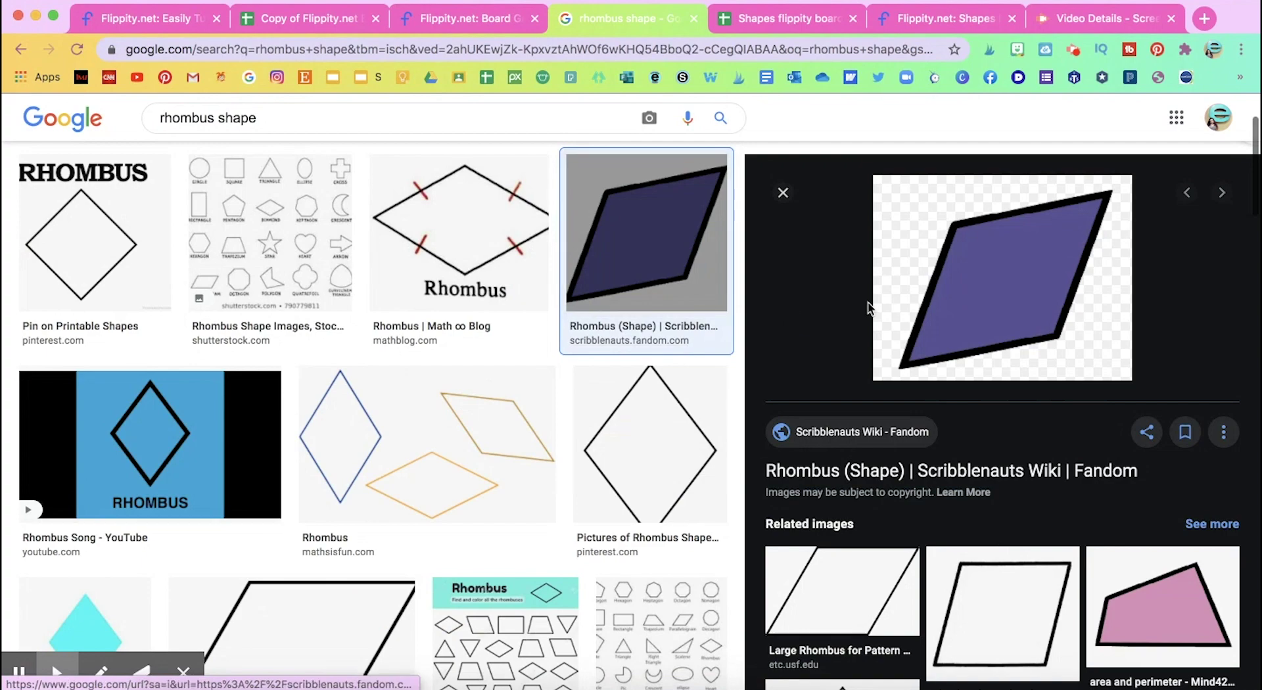
pyautogui.rightClick(1004, 293)
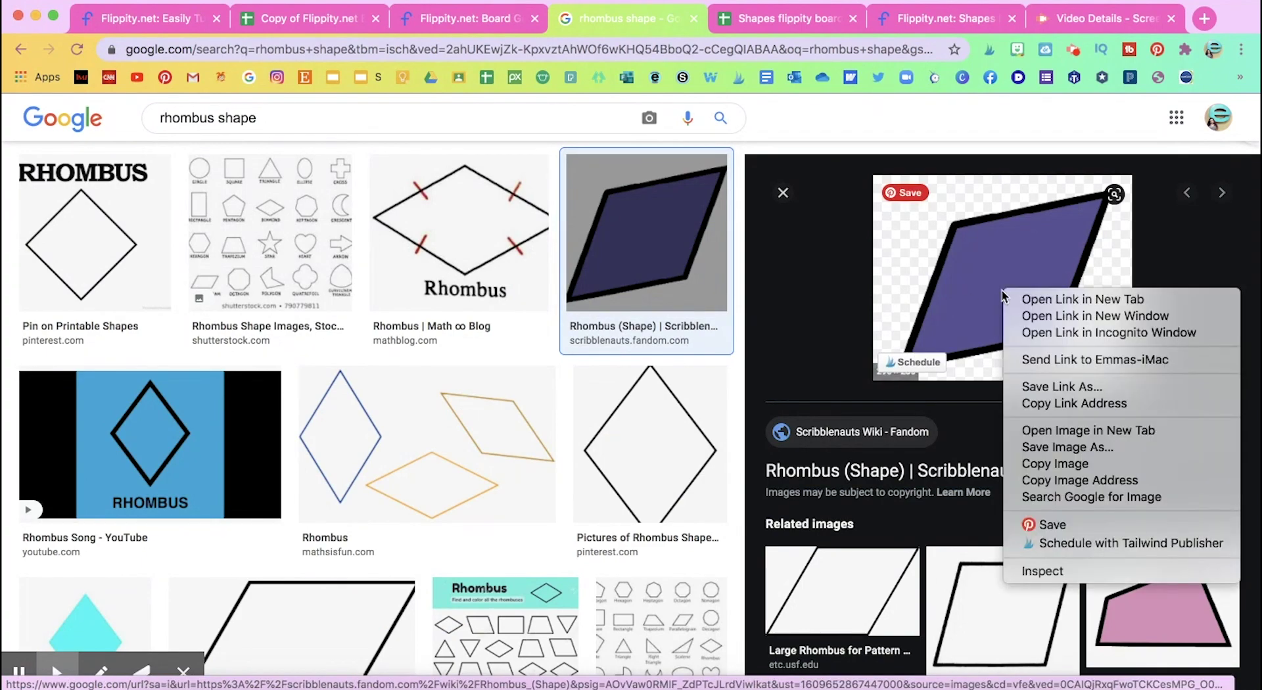
pyautogui.click(1092, 482)
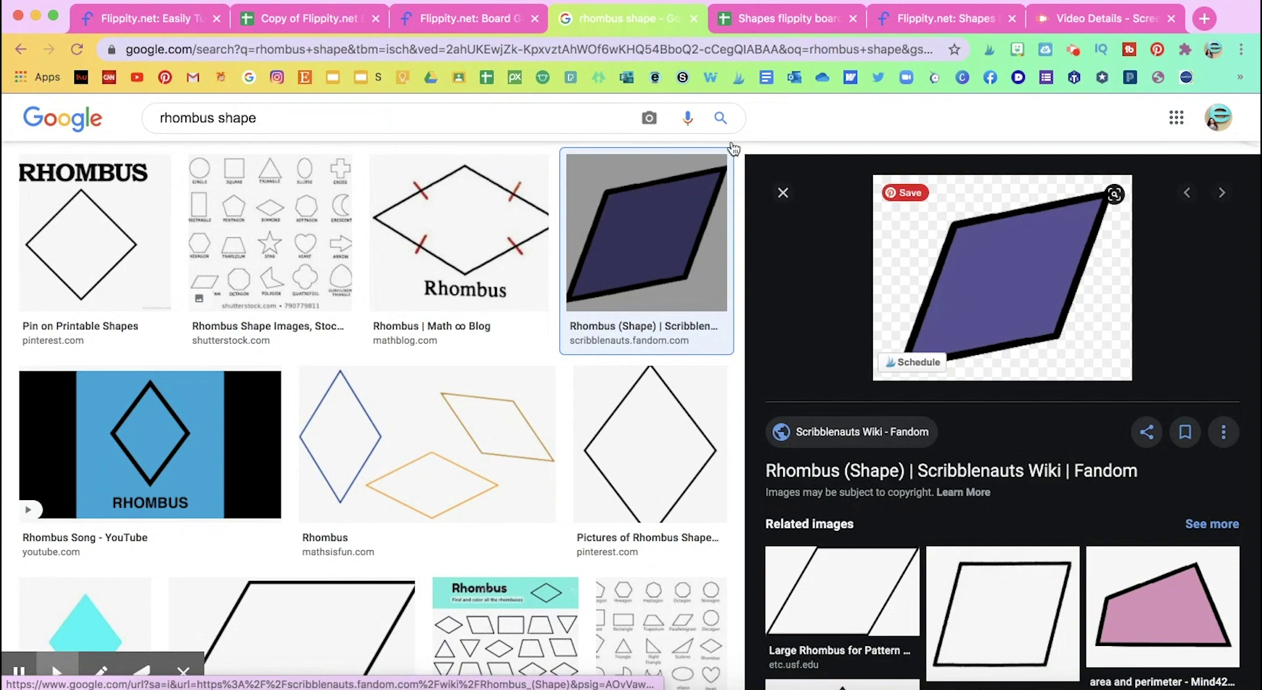
# Step: Back in the spreadsheet, append the copied rhombus address to space 2's instruction, enclosed as [[Image:address]]
pyautogui.click(330, 14)
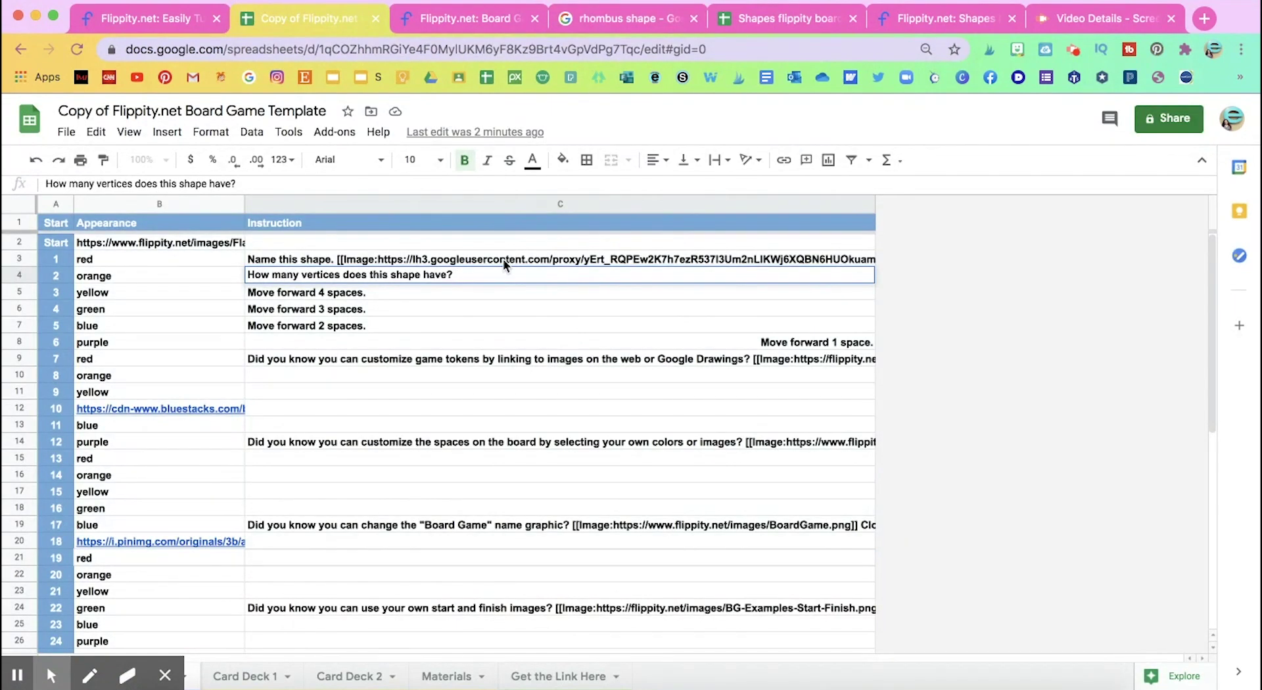
pyautogui.write('[[Image:')
pyautogui.press('super+v')
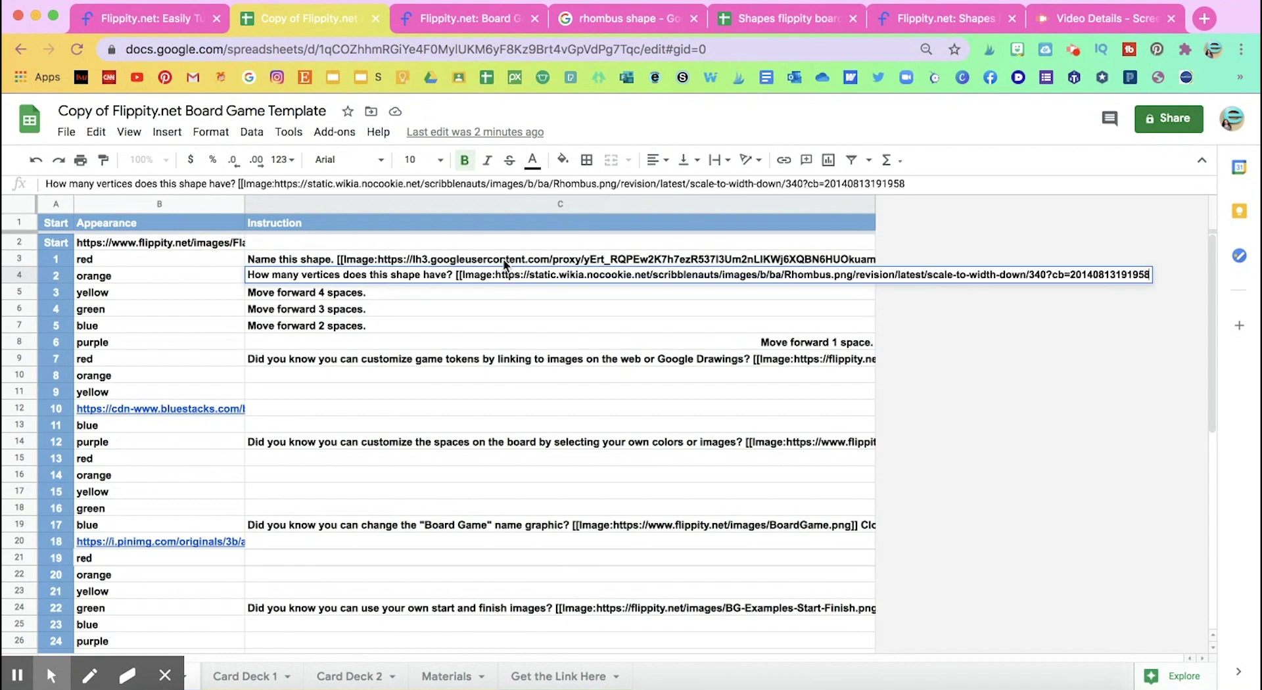
pyautogui.write(']]')
pyautogui.press('Return')
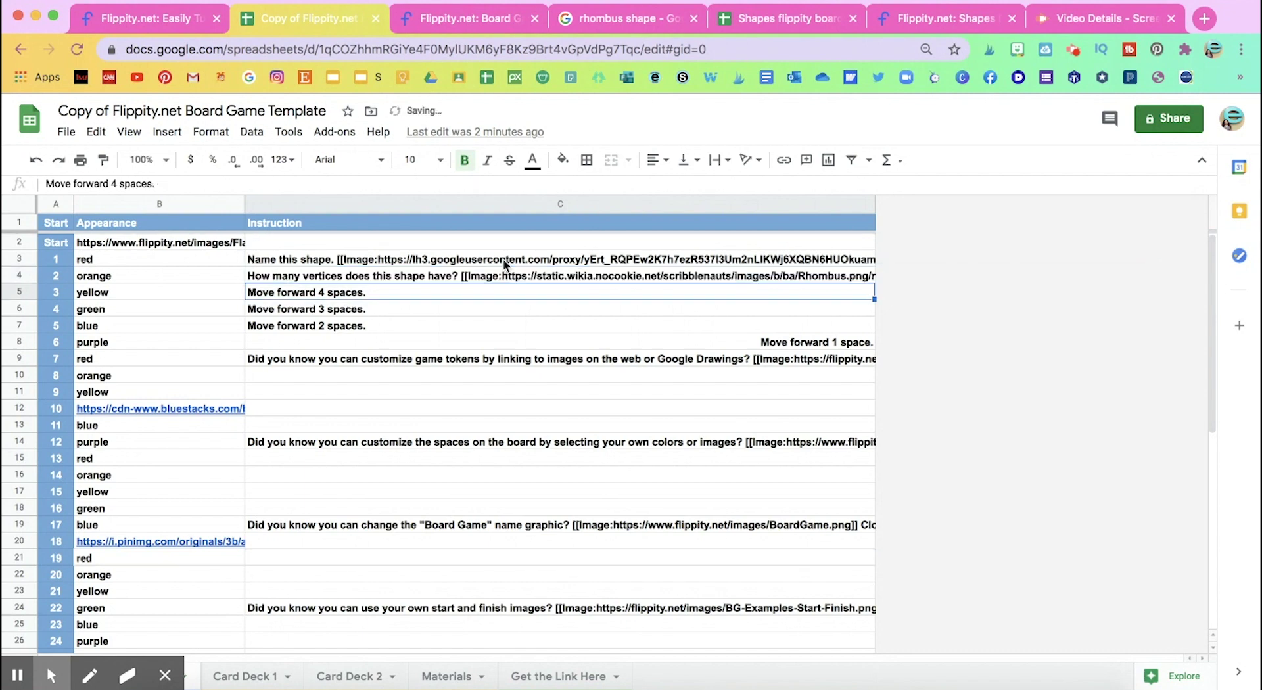
# Step: Reload the playable board game, view space 2's instruction card with the rhombus picture, and close it
pyautogui.click(444, 22)
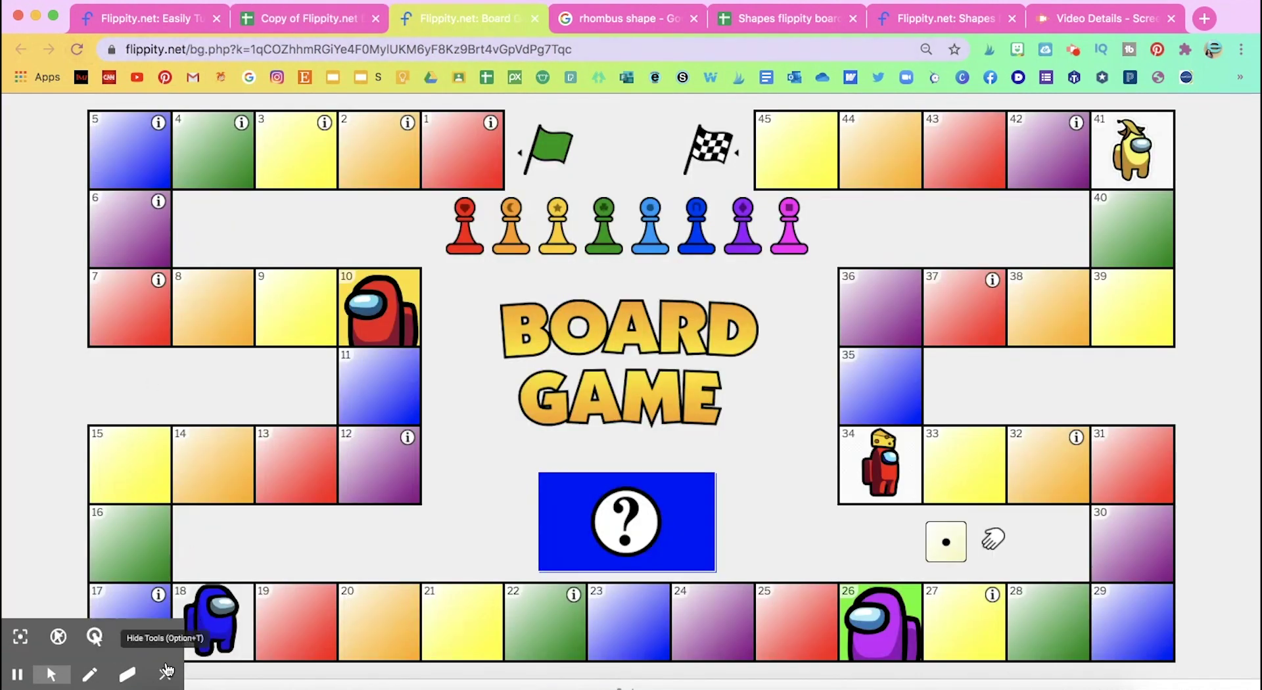
pyautogui.click(77, 52)
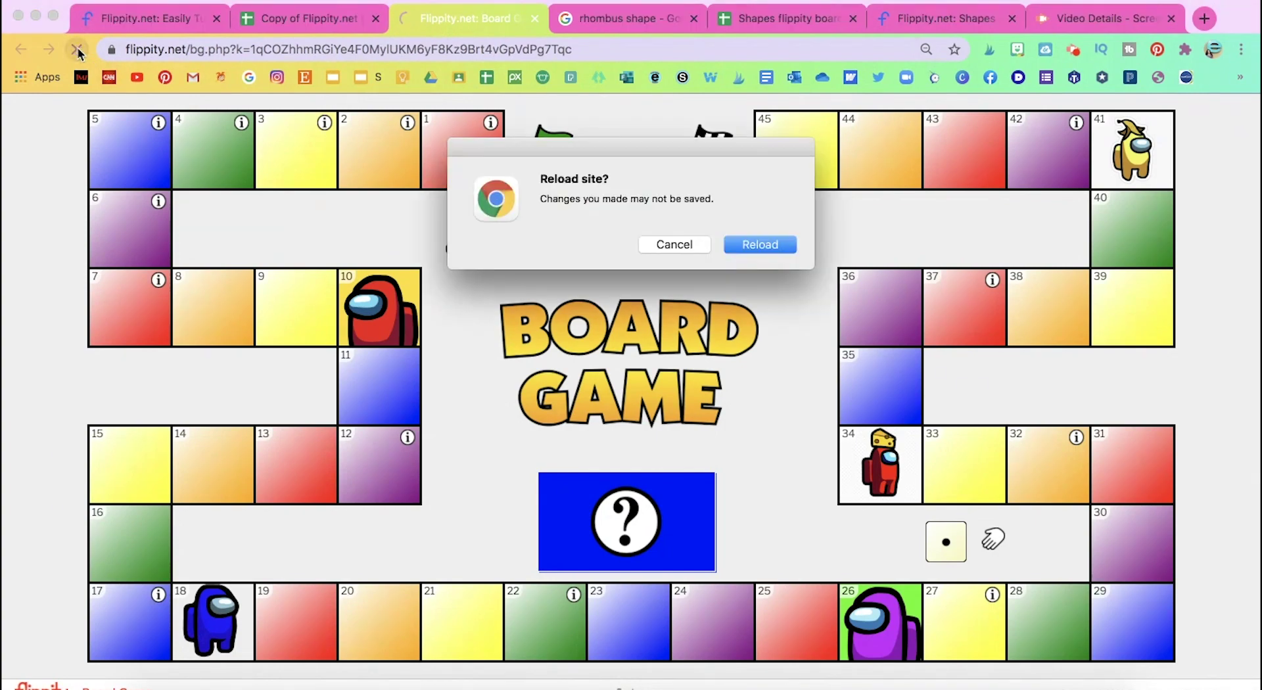
pyautogui.click(778, 253)
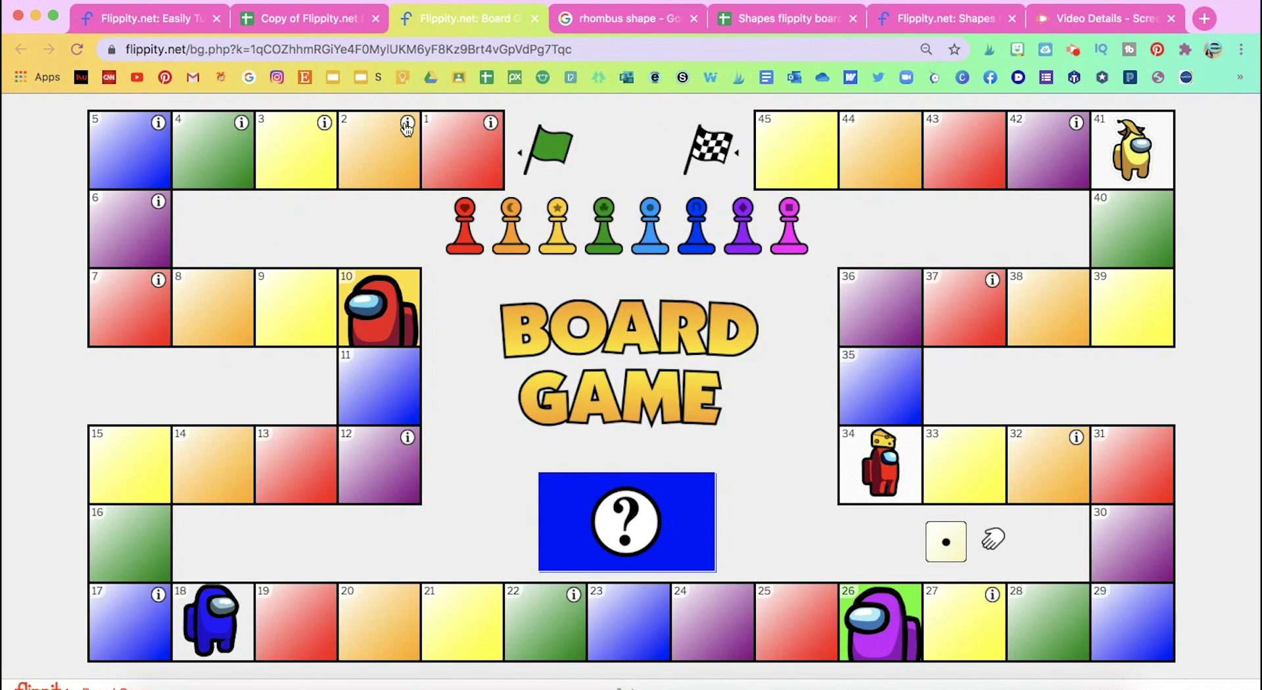
pyautogui.click(407, 124)
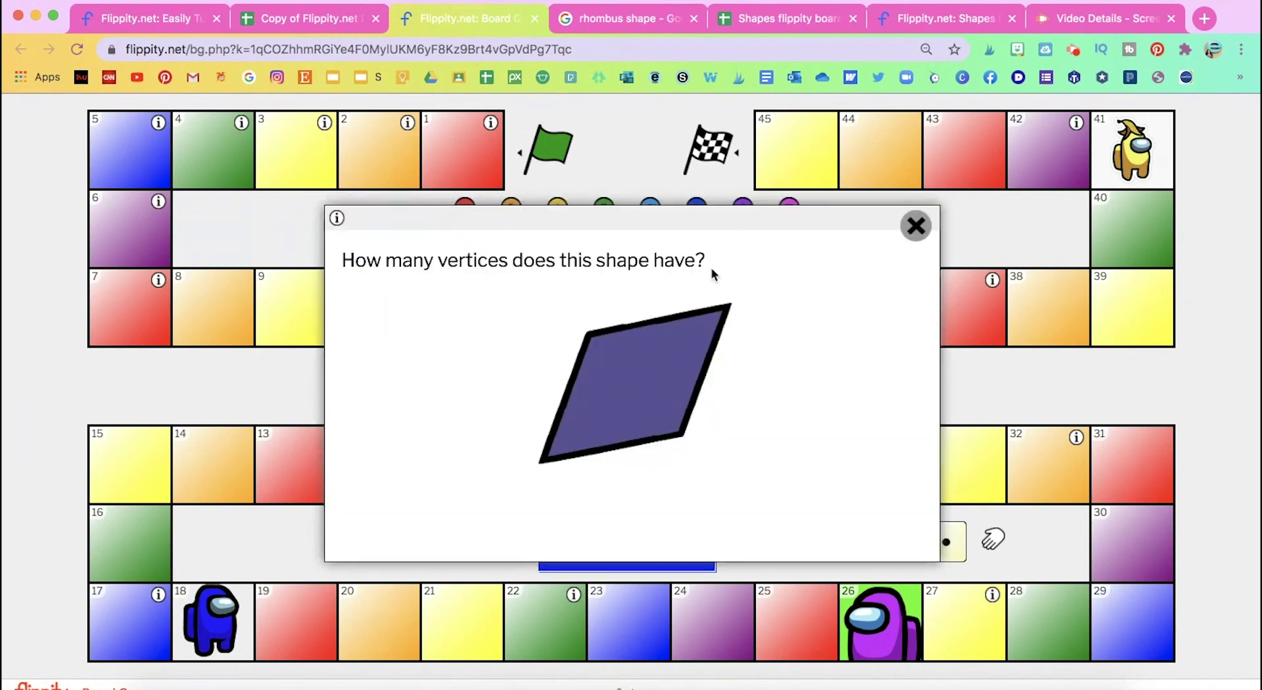
pyautogui.click(915, 227)
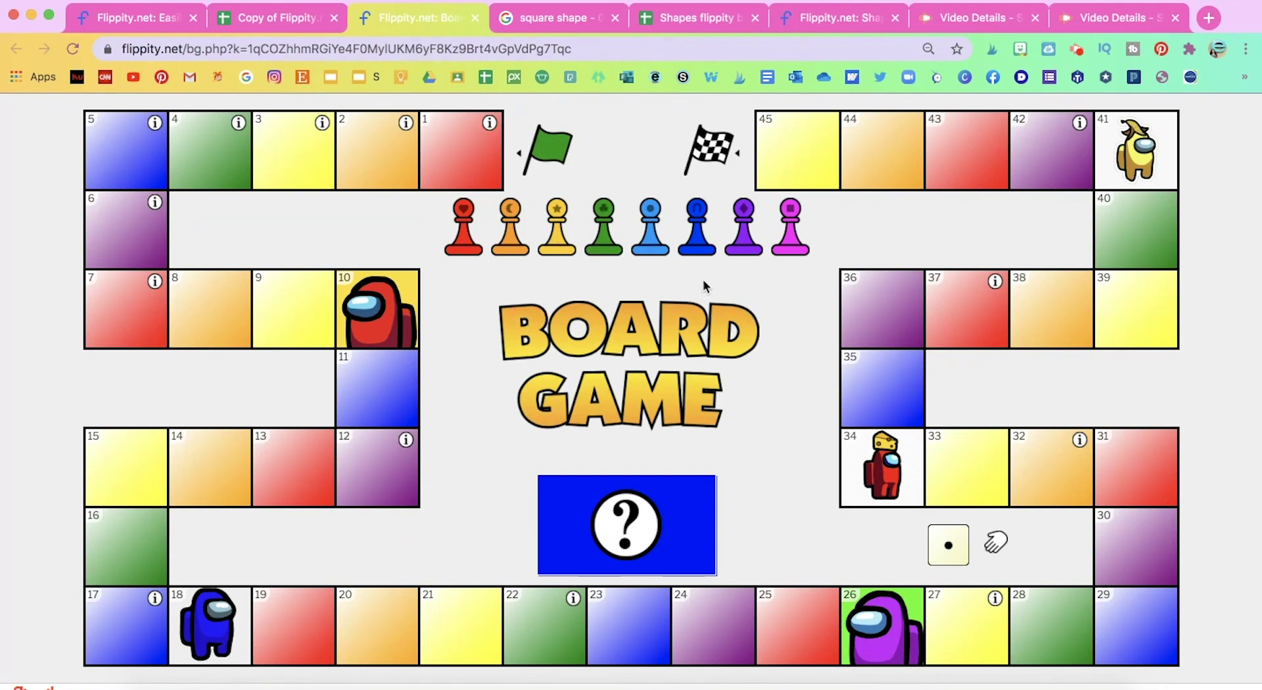
# Step: Examine the spreadsheet's Card Deck 1 cards and answers alongside the Board Game sheet and the question-mark deck on the playable board
pyautogui.click(284, 20)
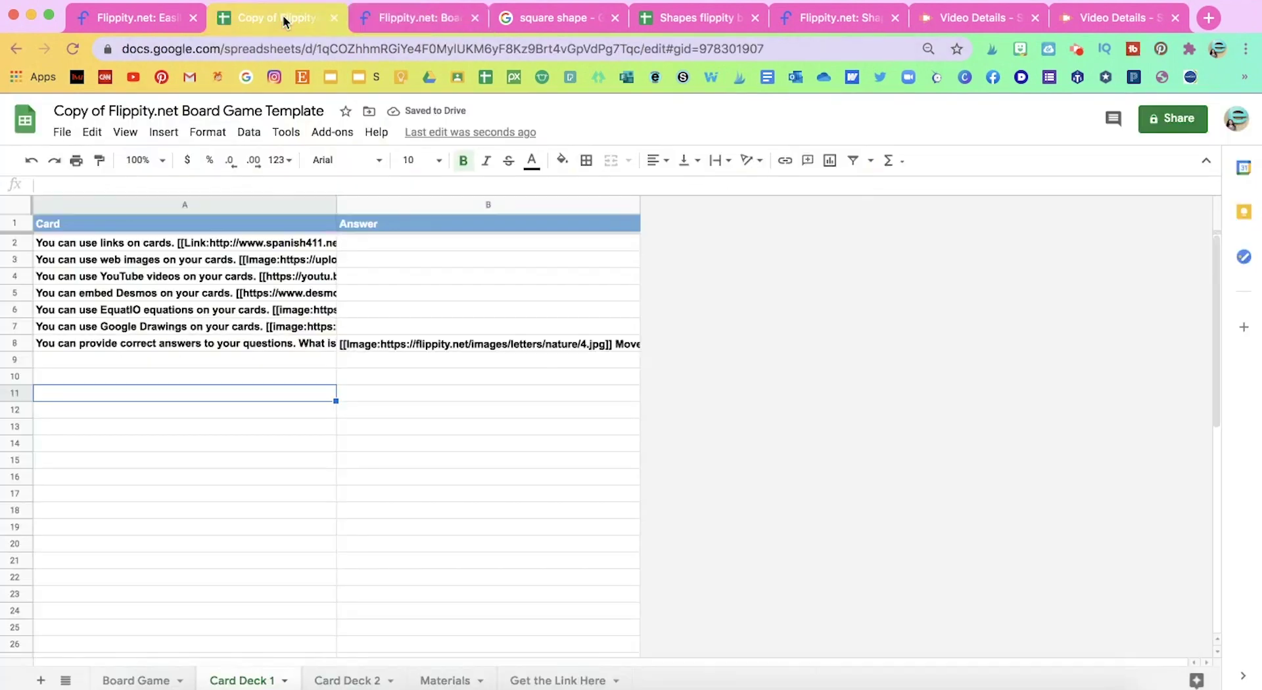
pyautogui.click(382, 20)
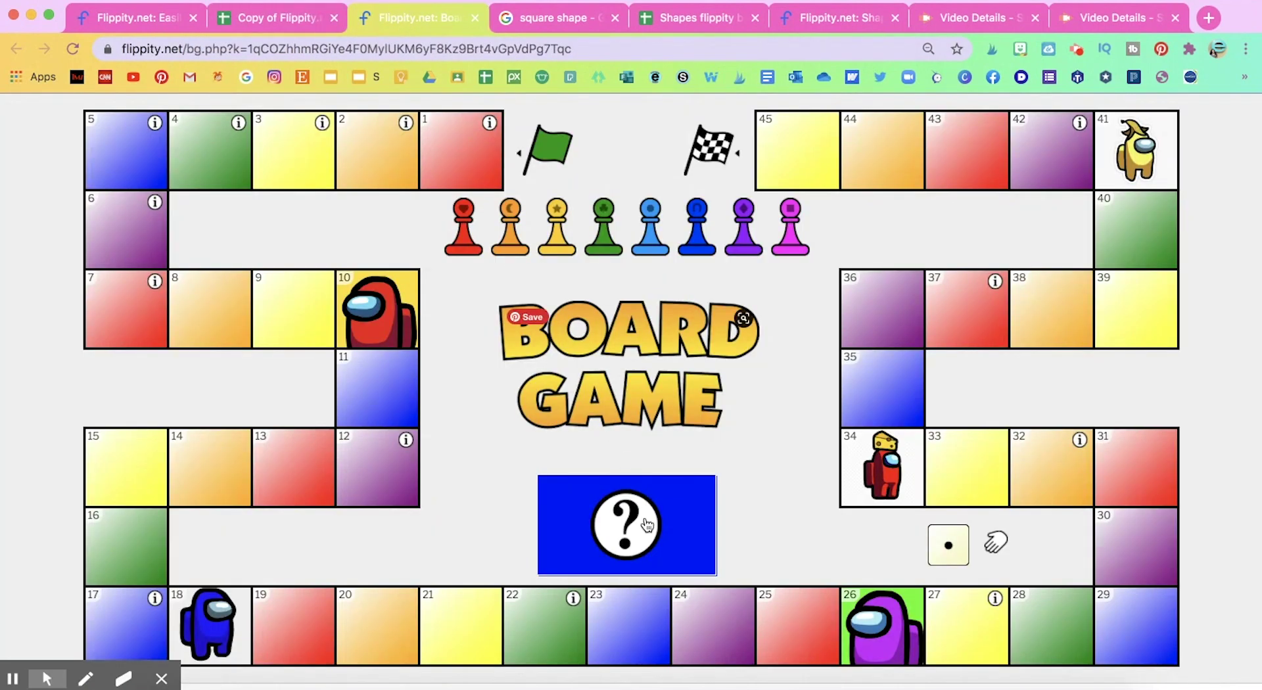
pyautogui.click(258, 26)
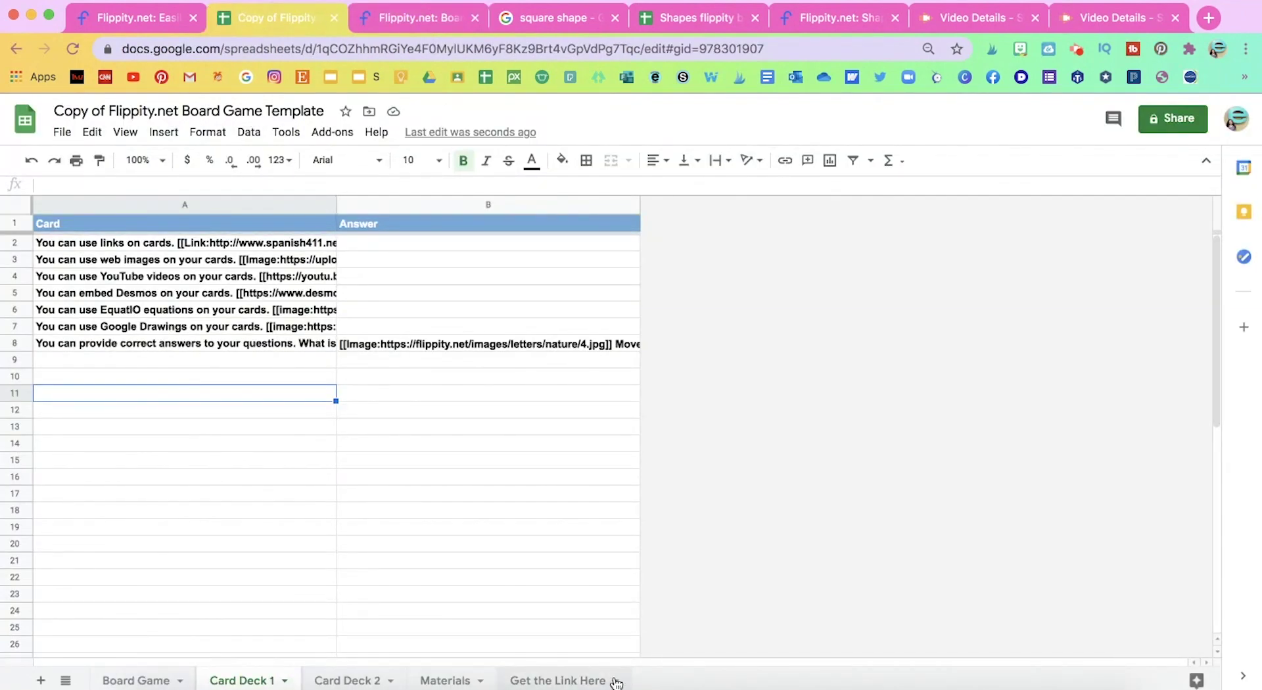
pyautogui.click(131, 684)
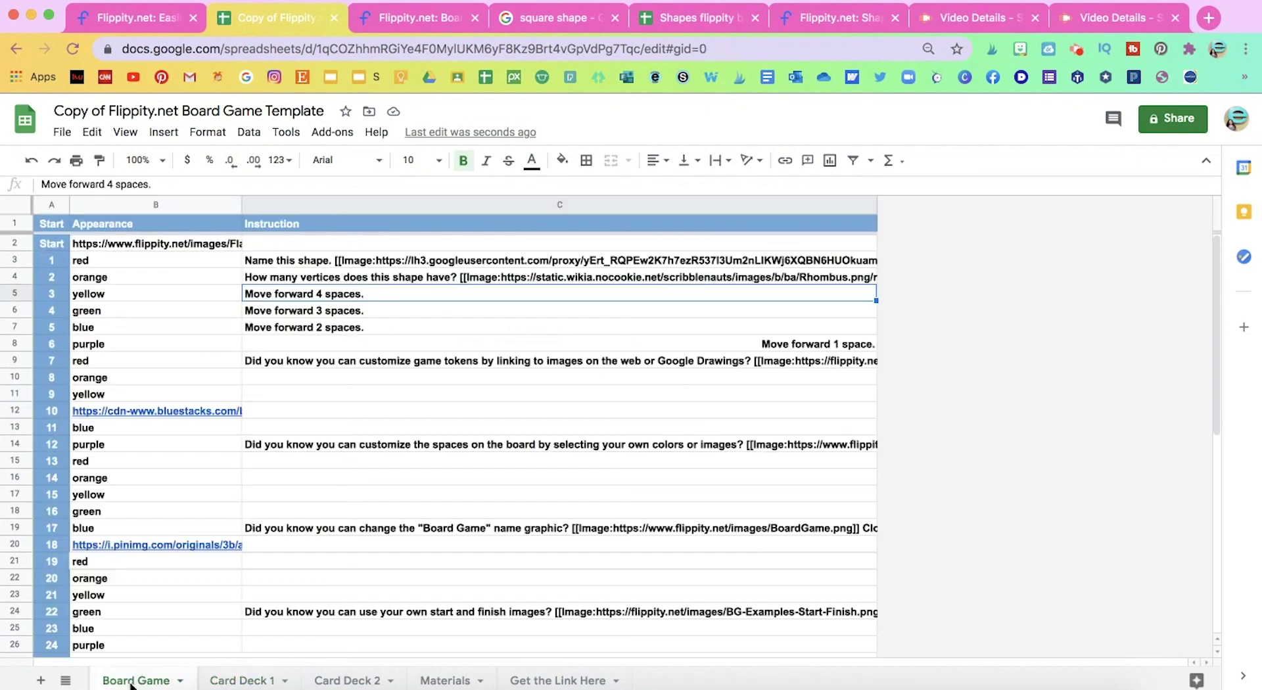
pyautogui.click(231, 682)
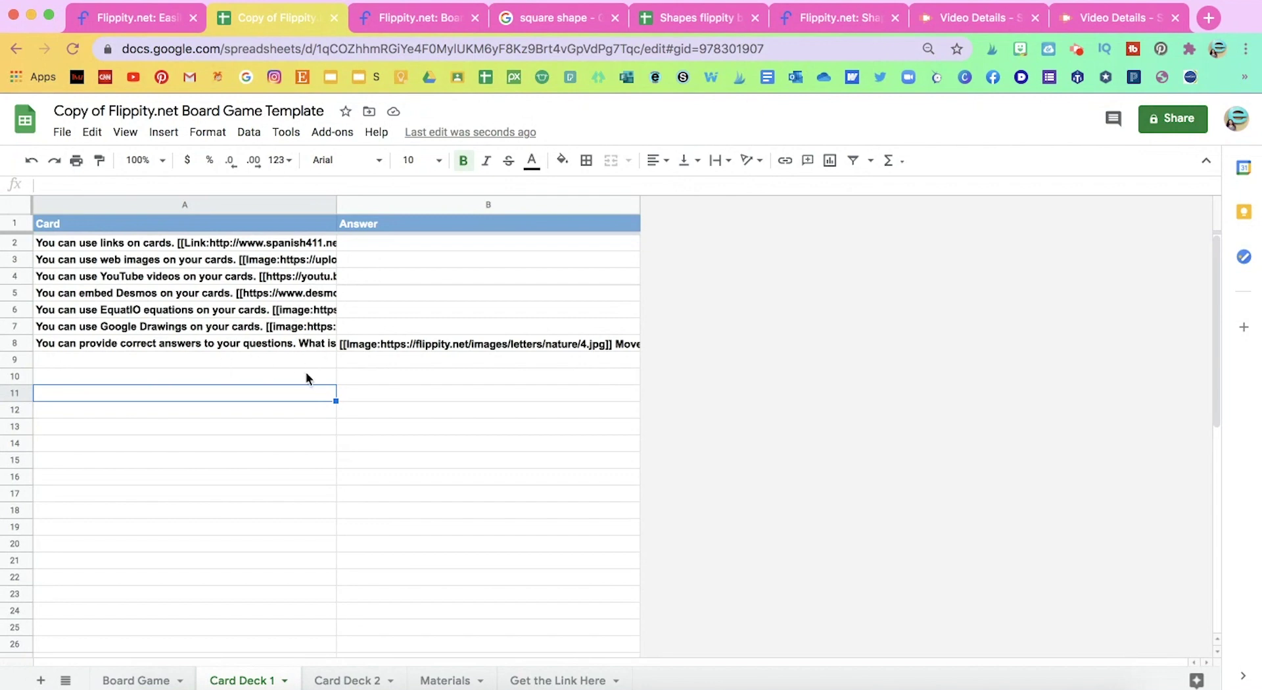
pyautogui.click(424, 16)
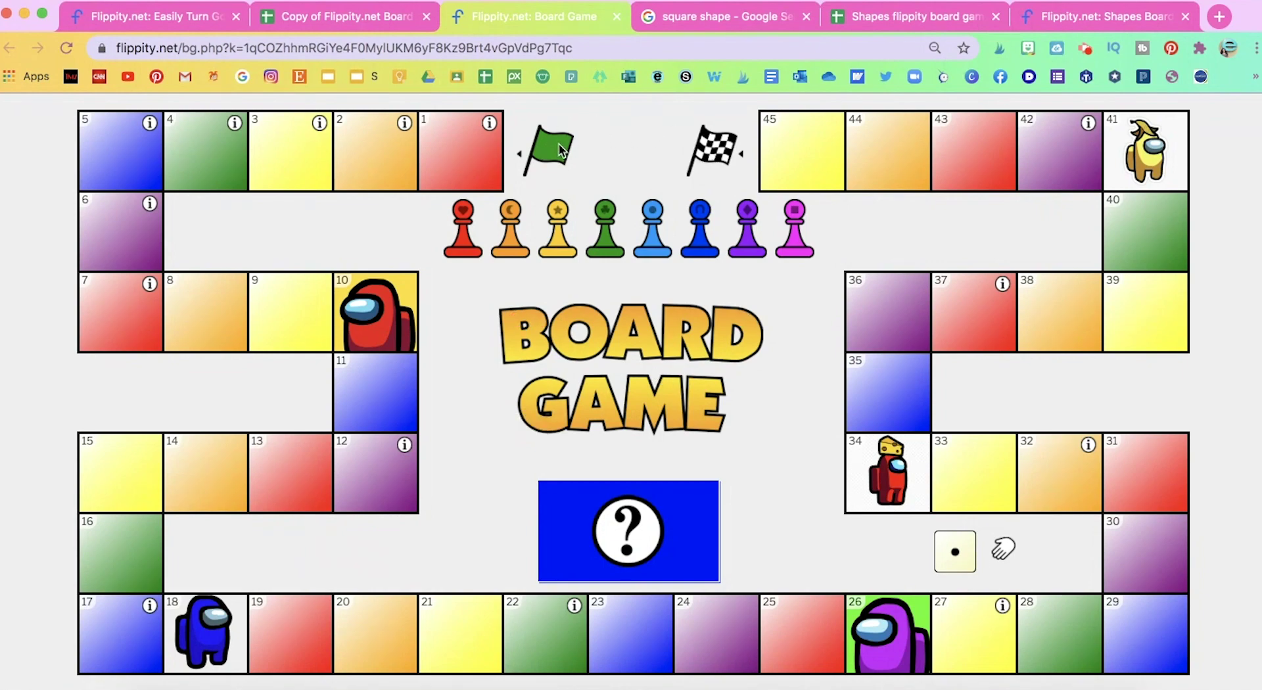
# Step: Review the Board Game sheet's rows through Finish and Name, and compare them with the playable board
pyautogui.click(363, 10)
pyautogui.scroll(-8, 347, 462)
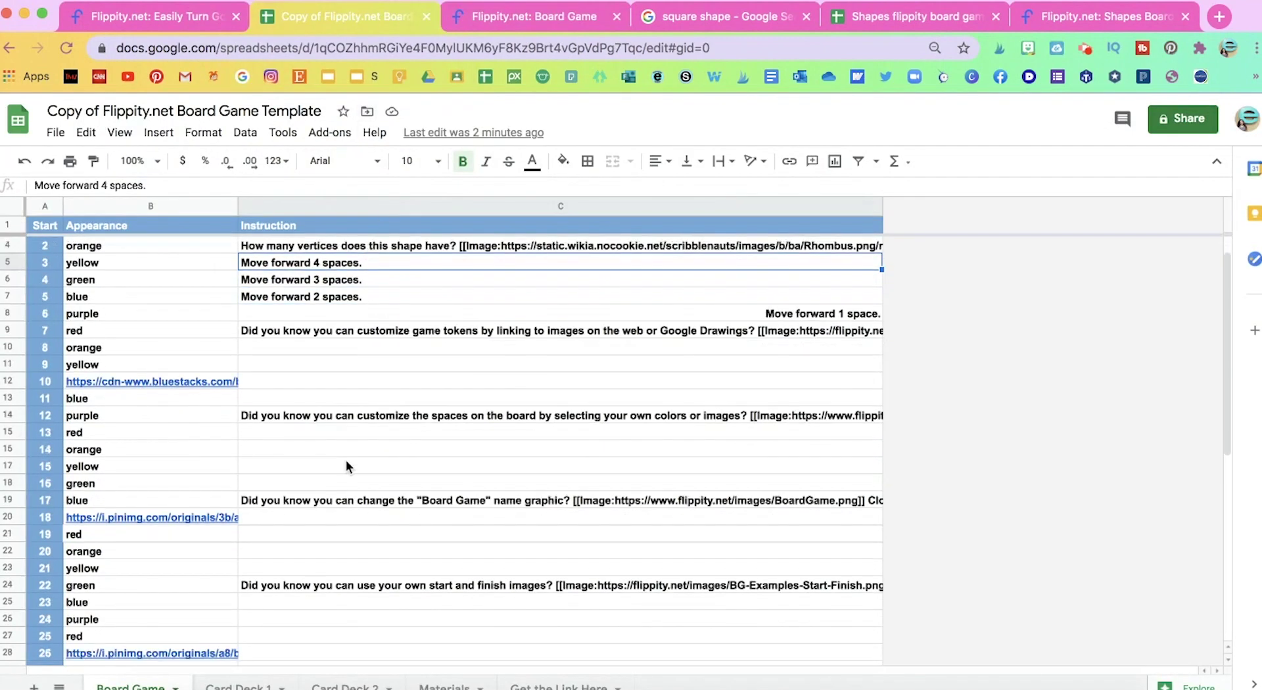
pyautogui.scroll(-4, 346, 460)
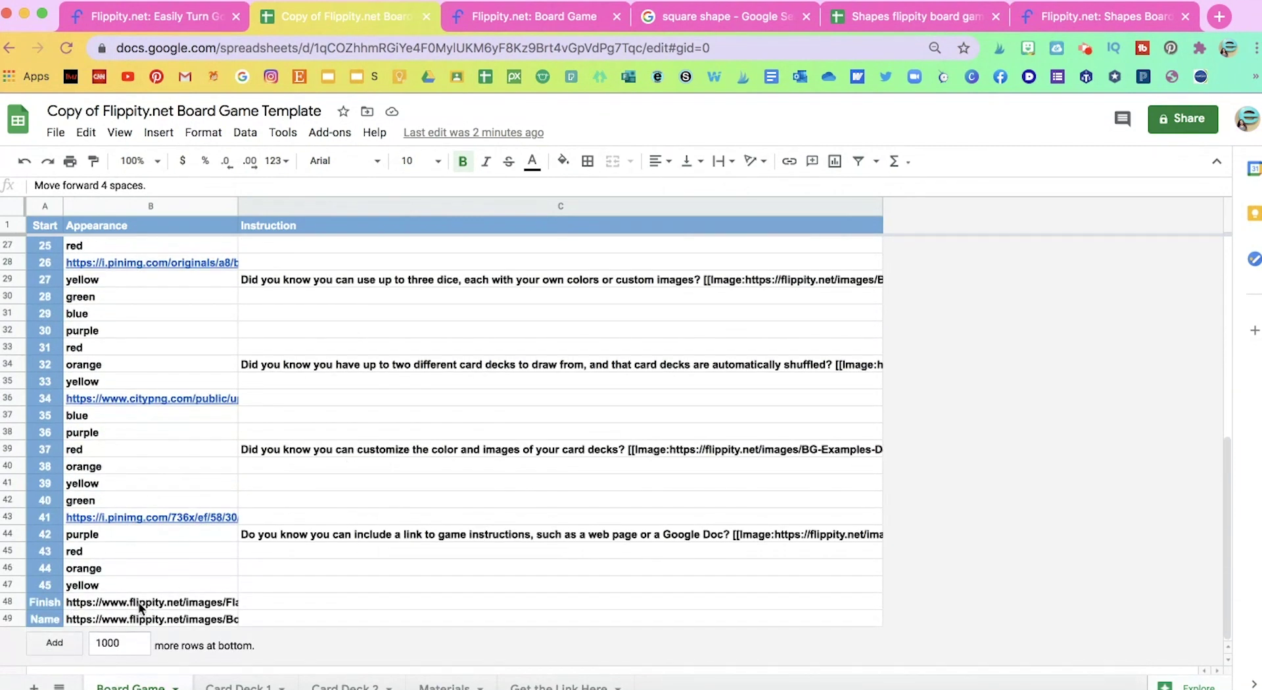
pyautogui.scroll(10, 207, 503)
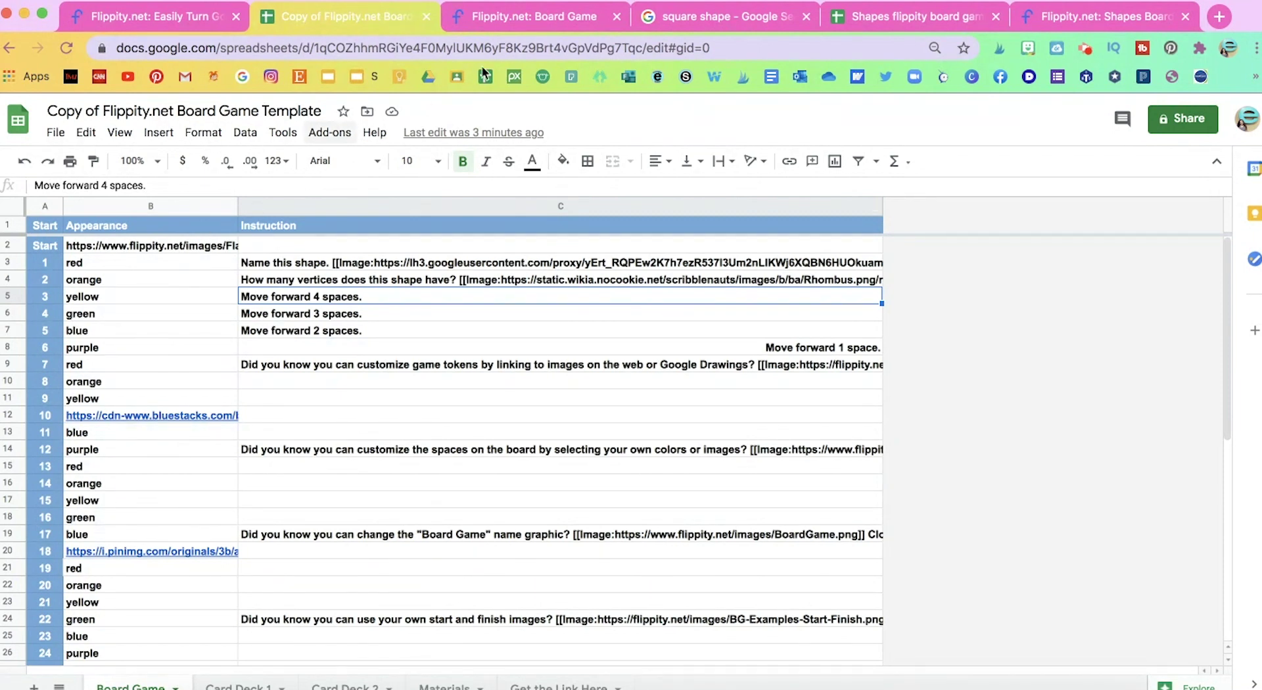
pyautogui.click(515, 25)
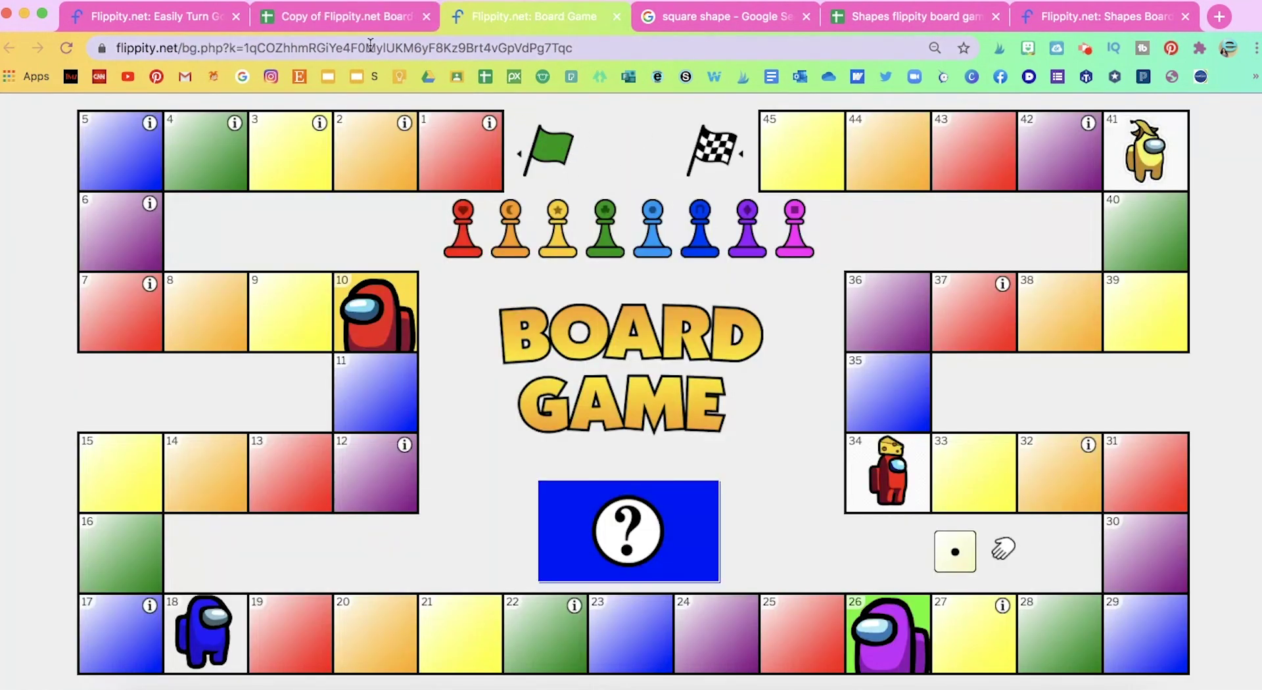
pyautogui.click(365, 26)
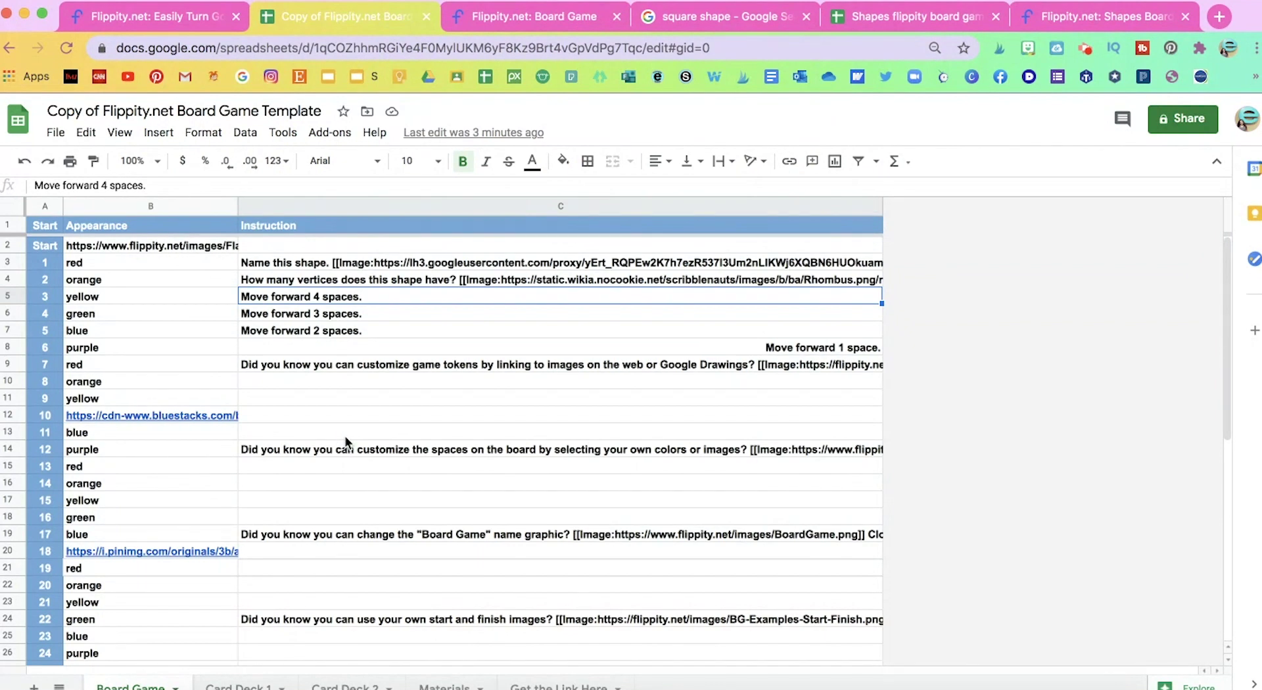
# Step: Check the spreadsheet's Publish to the web settings and close them
pyautogui.click(57, 138)
pyautogui.click(145, 555)
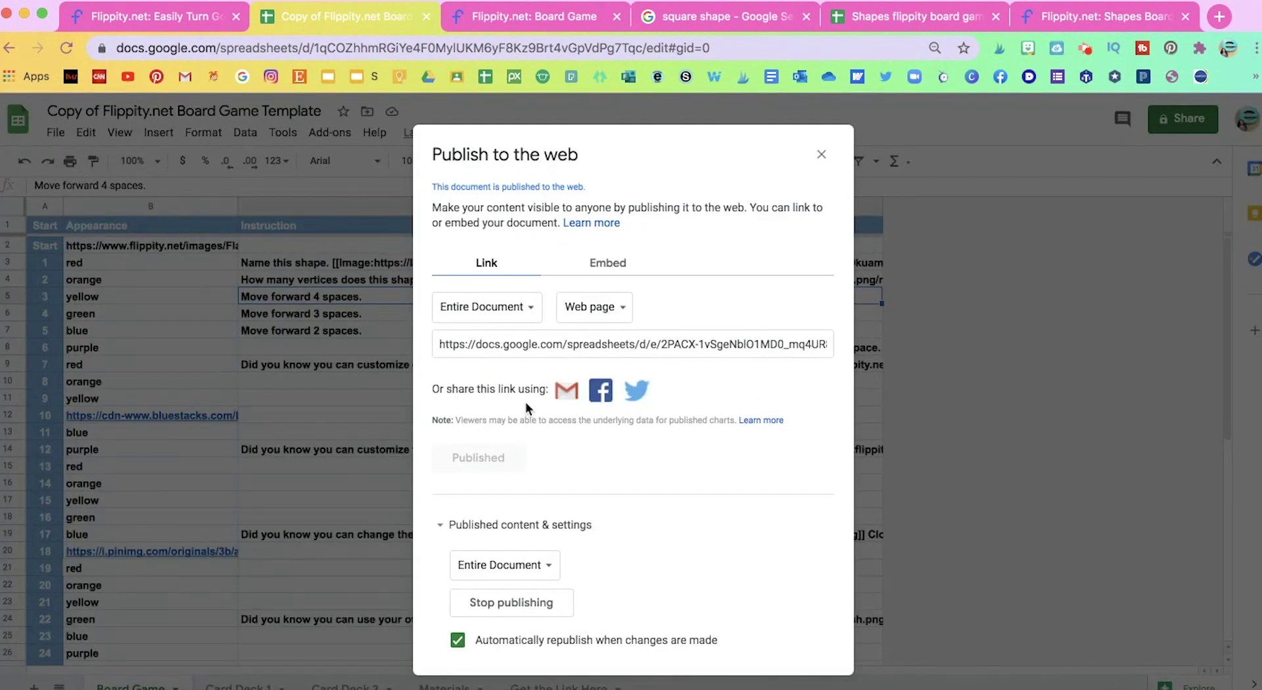
pyautogui.click(821, 155)
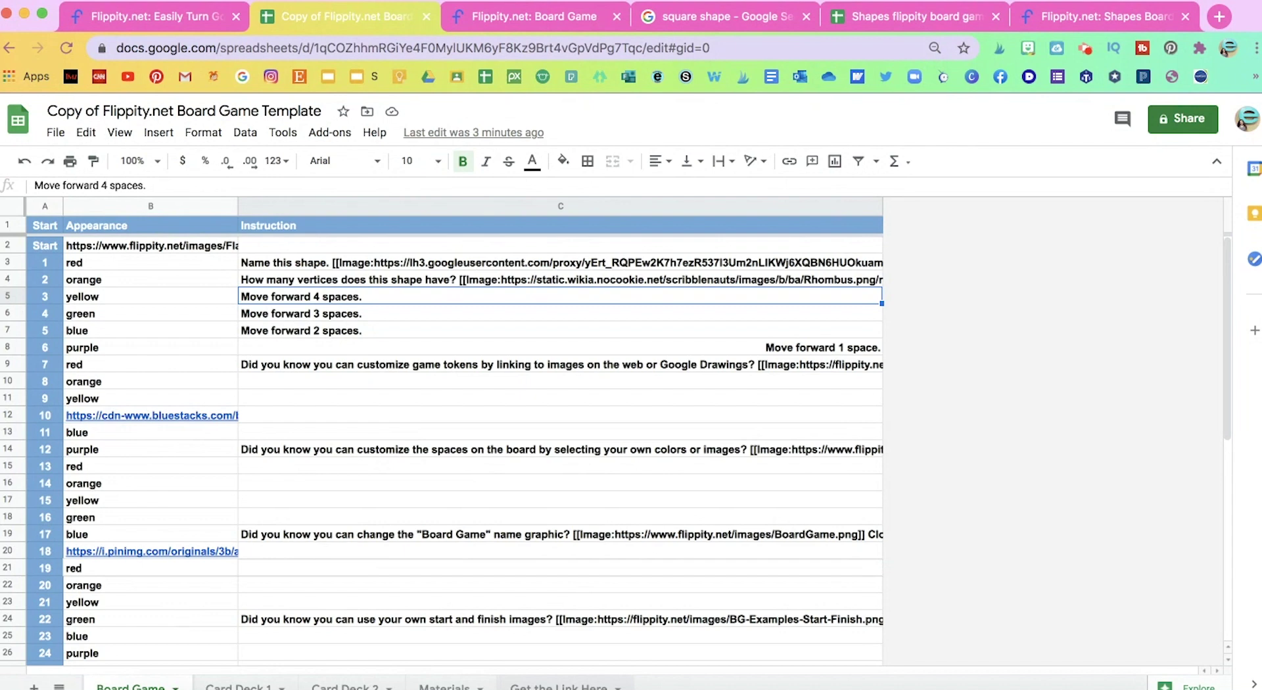
# Step: Open the playable board game from the link in the Get the Link Here sheet and display it full screen
pyautogui.click(564, 686)
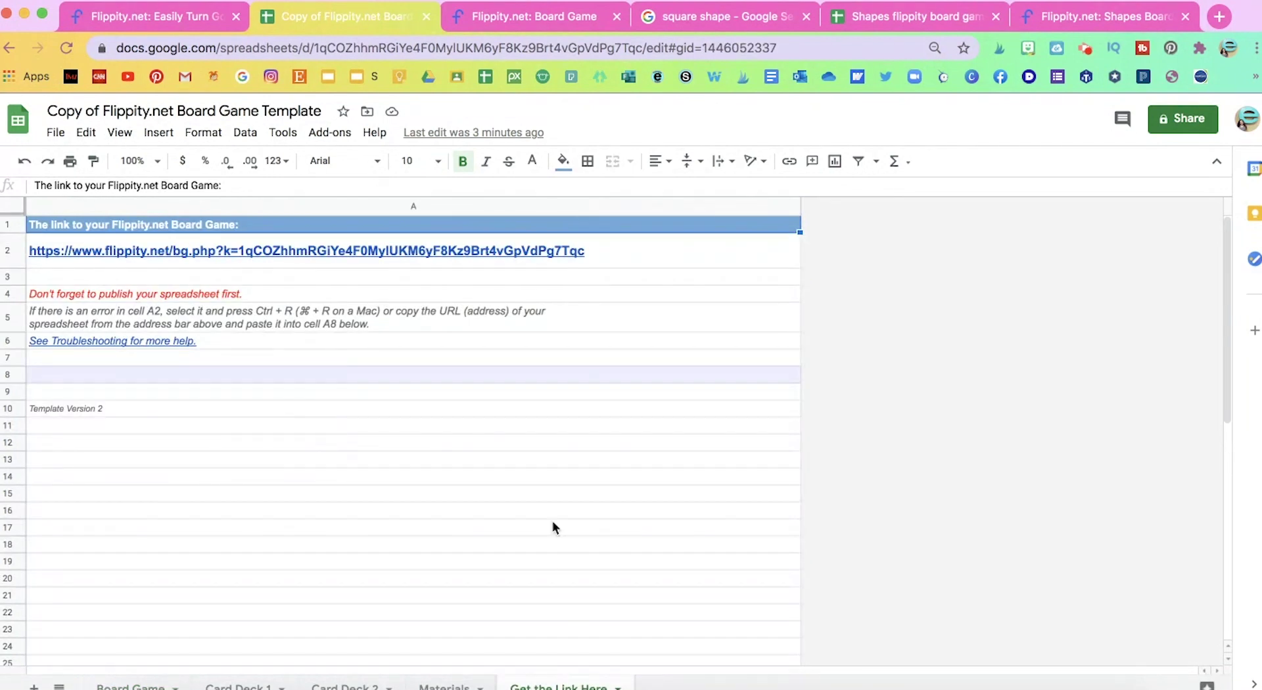
pyautogui.click(445, 251)
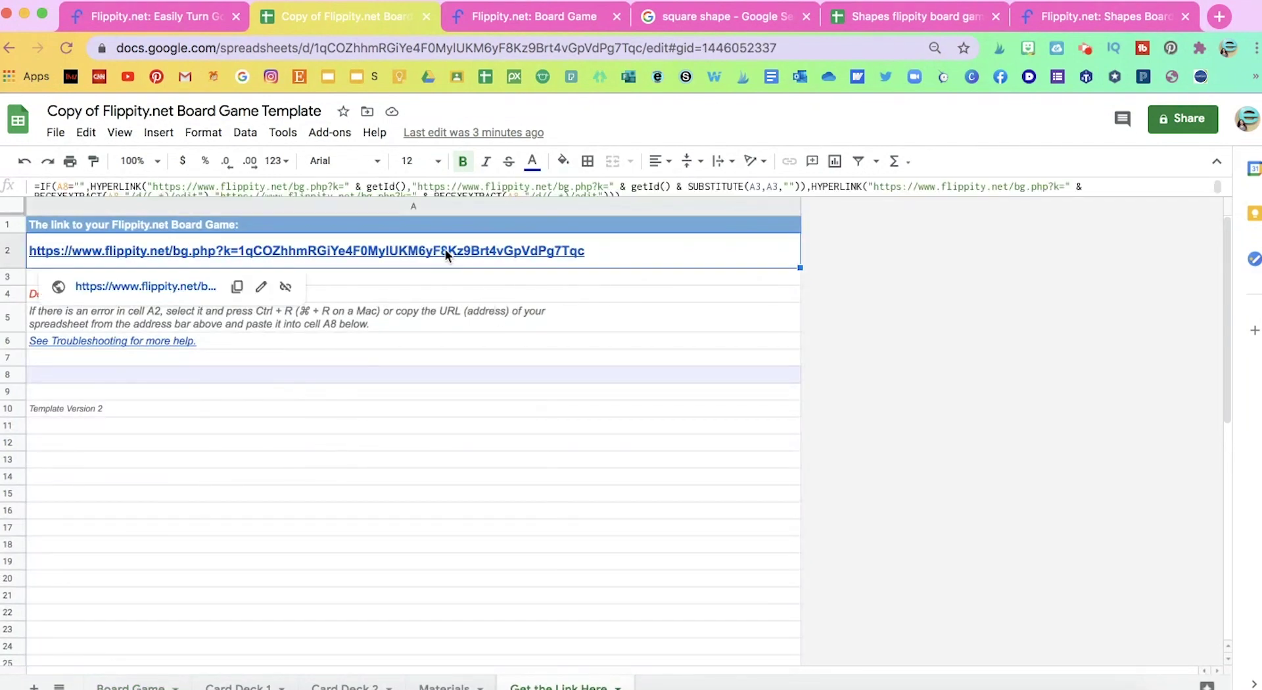
pyautogui.click(156, 287)
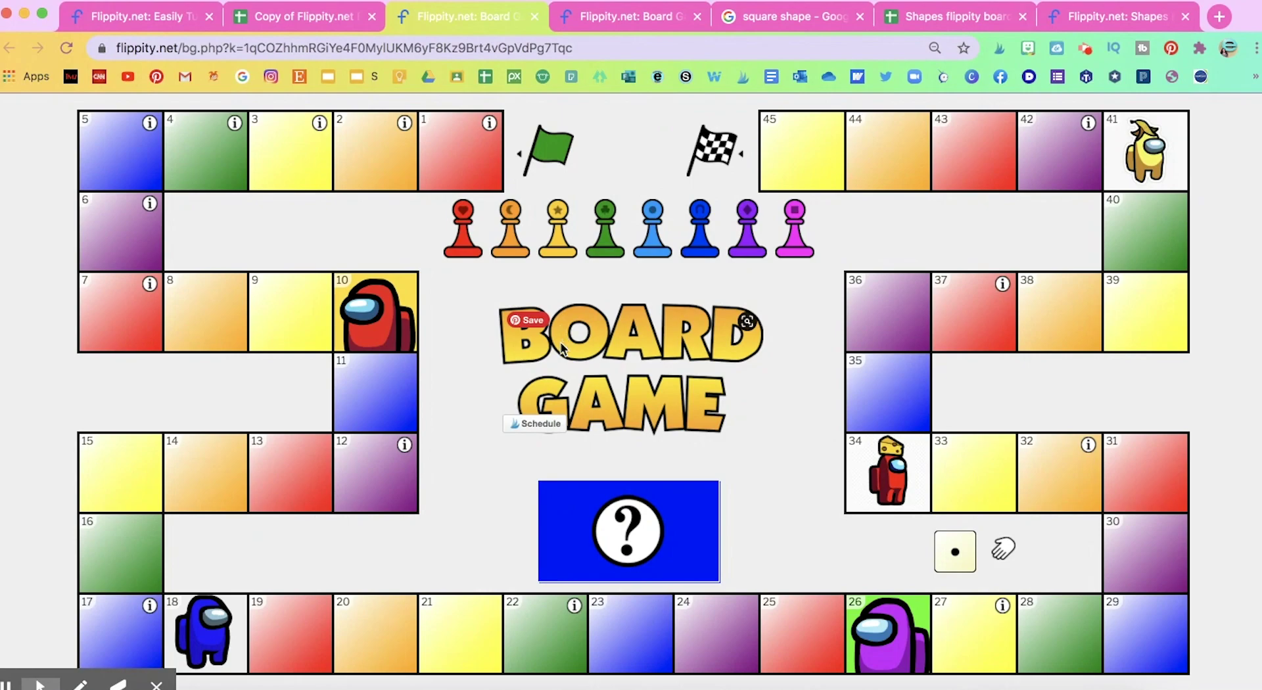
pyautogui.press('ctrl+super+f')
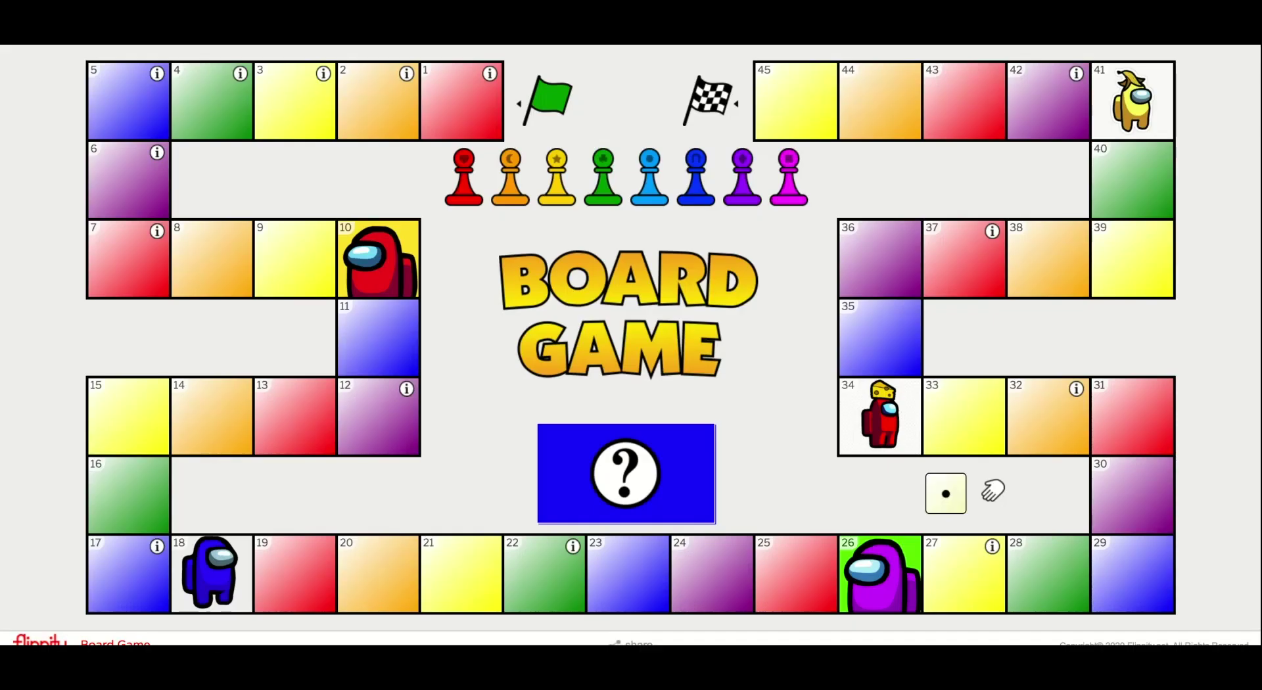